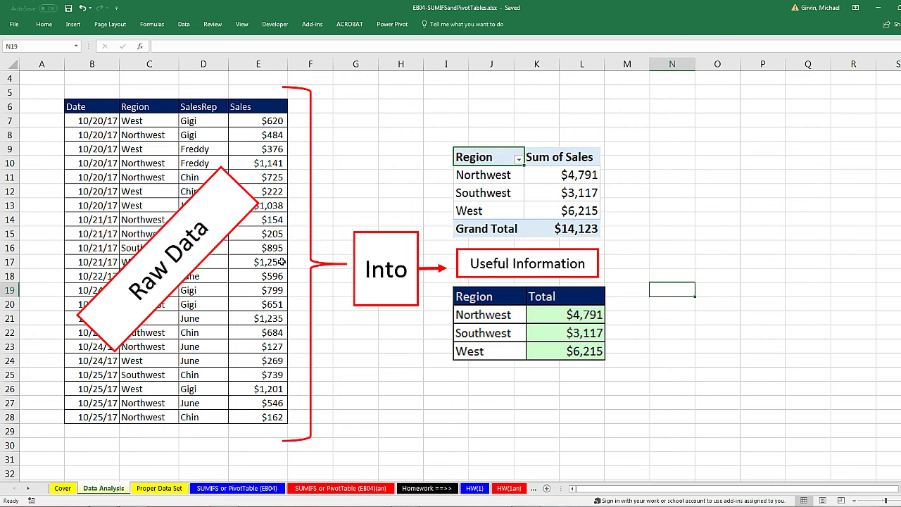
# - Open the Proper Data Set sheet and examine the Date, Region, SalesRep and Sales field names in the first row
pyautogui.click(156, 489)
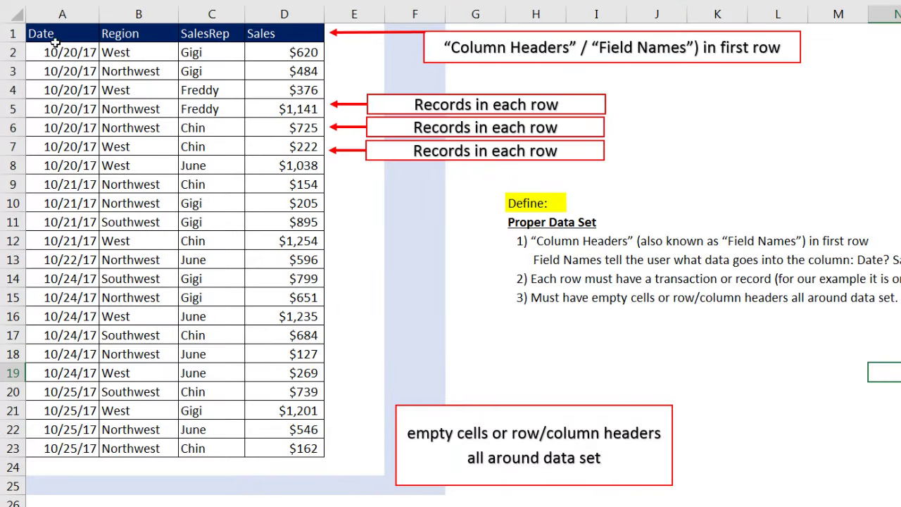
pyautogui.click(52, 35)
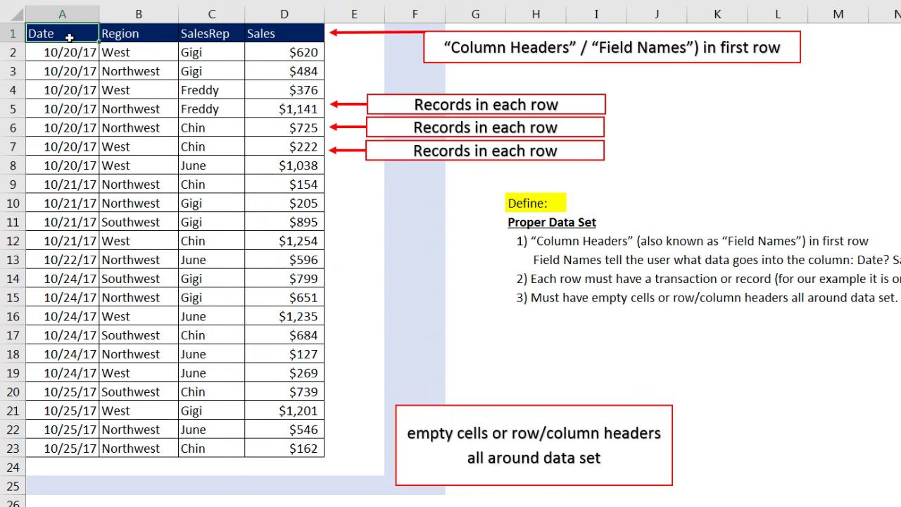
pyautogui.click(124, 35)
pyautogui.click(238, 36)
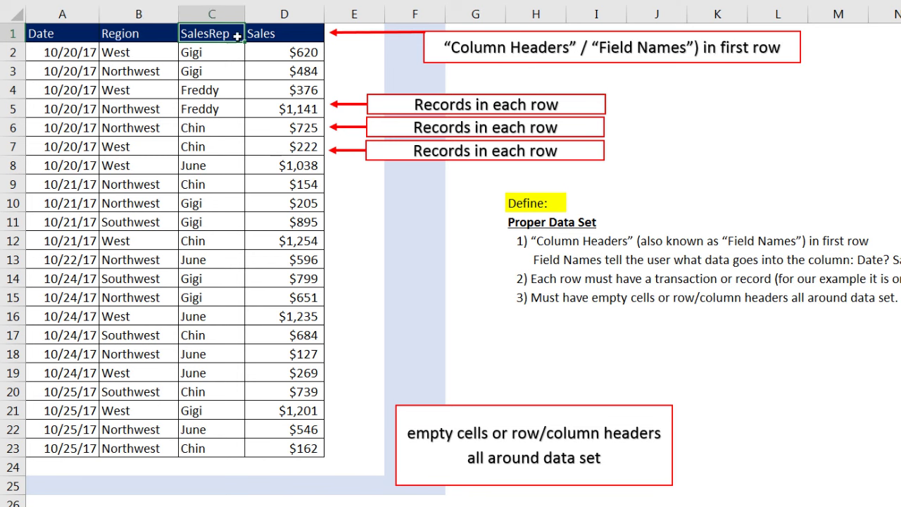
pyautogui.click(252, 34)
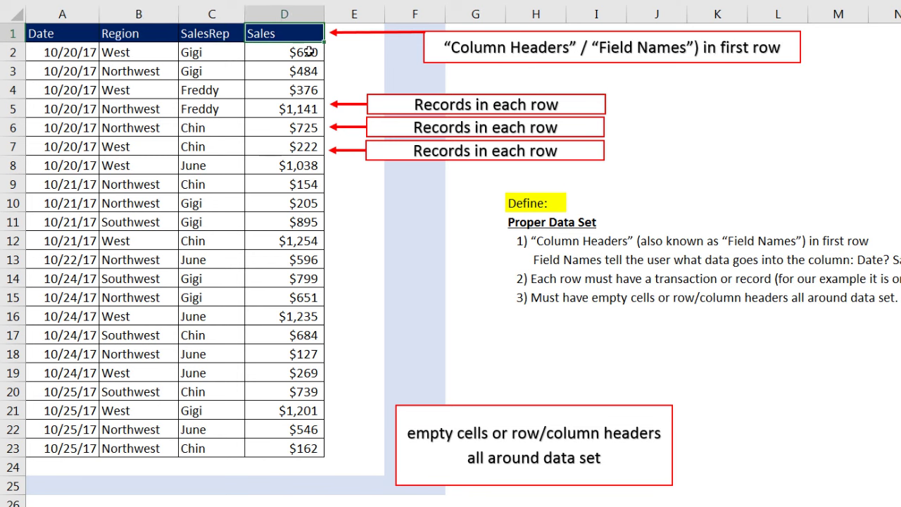
pyautogui.click(152, 37)
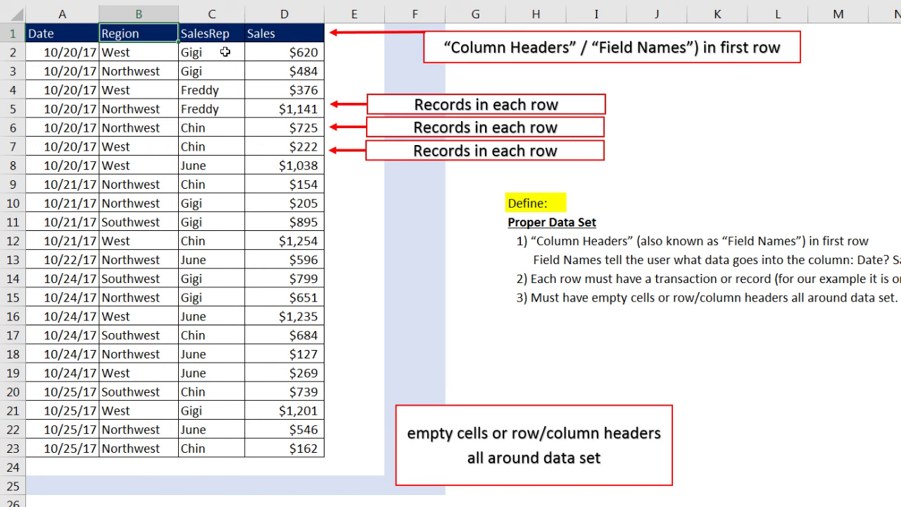
# - Examine the records in rows 2 and 3, going through each field of the row 3 record
pyautogui.moveTo(50, 56); pyautogui.dragTo(269, 46)
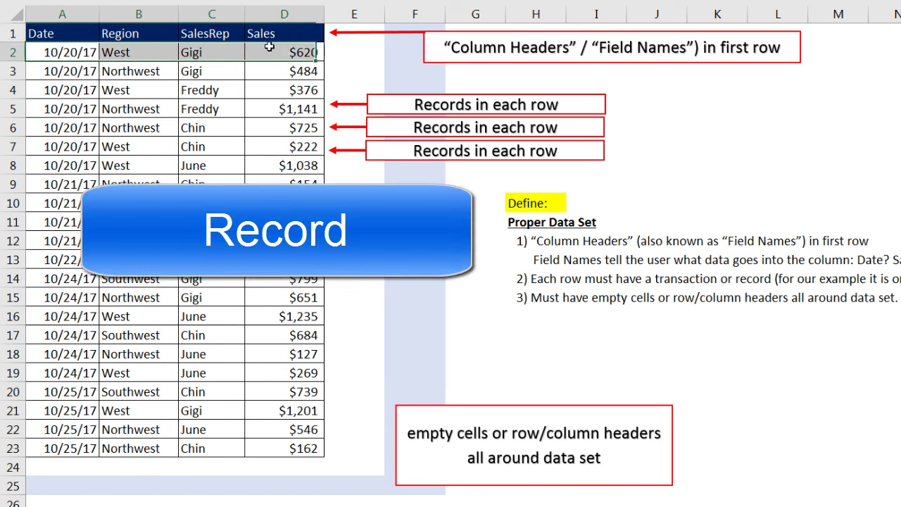
pyautogui.click(49, 68)
pyautogui.click(174, 69)
pyautogui.moveTo(174, 69); pyautogui.dragTo(288, 66)
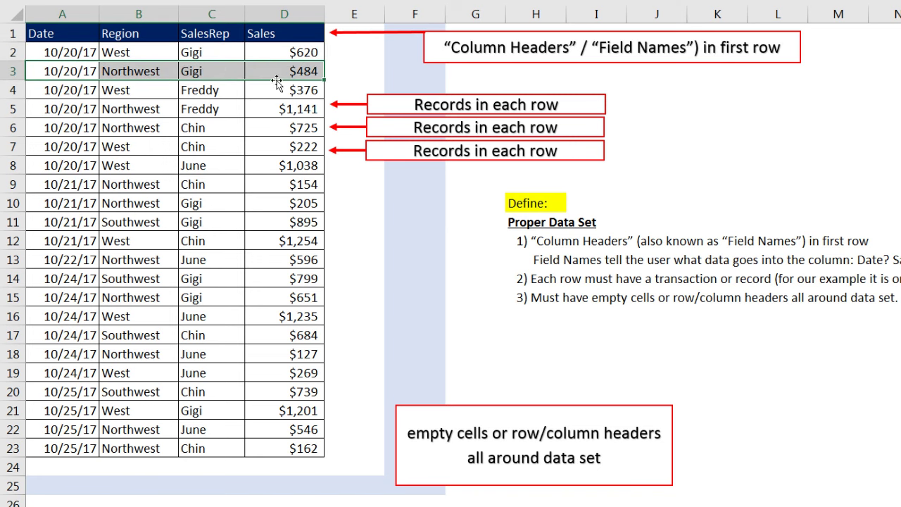
pyautogui.click(64, 70)
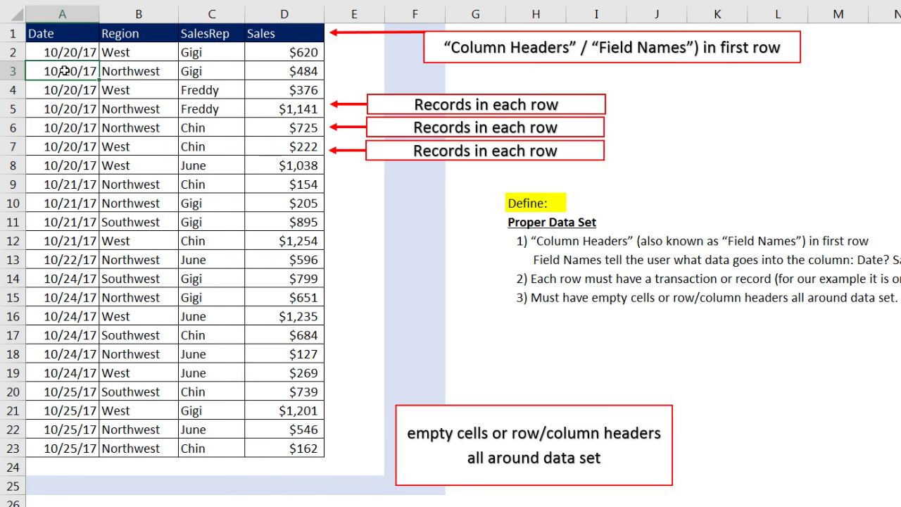
pyautogui.click(151, 73)
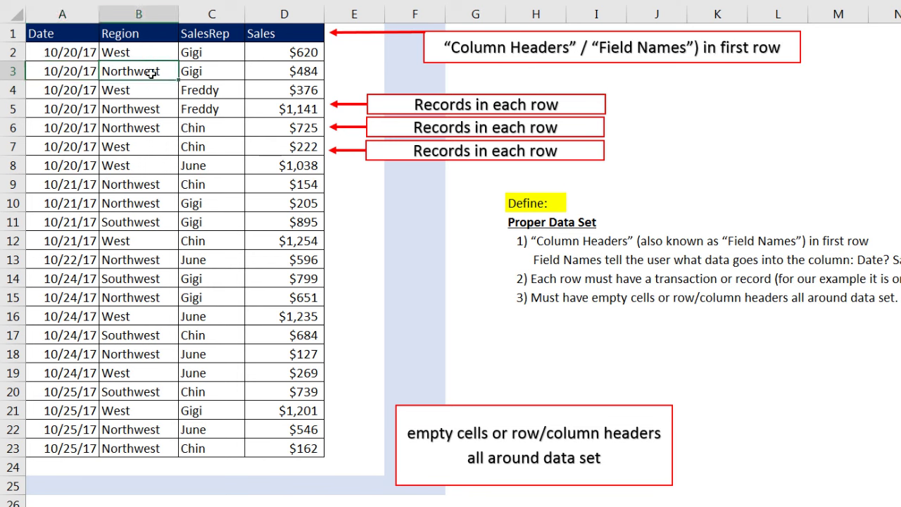
pyautogui.click(214, 73)
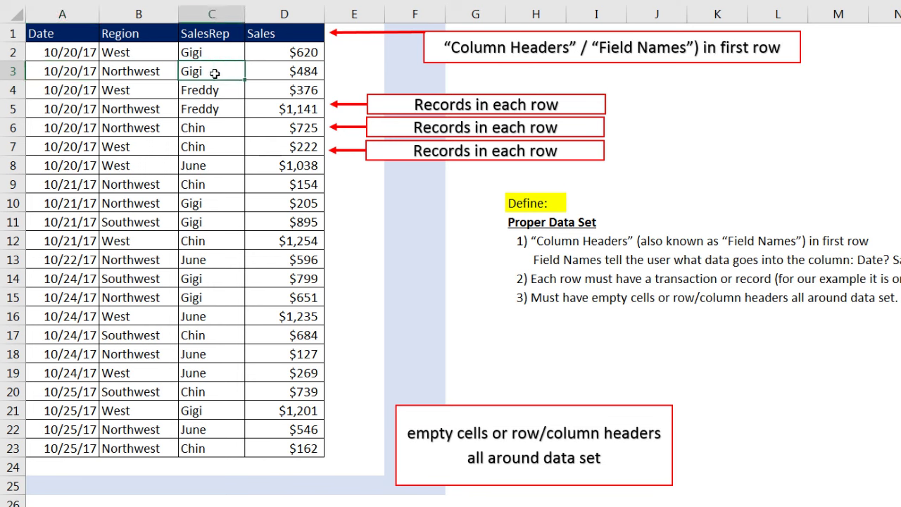
pyautogui.click(271, 70)
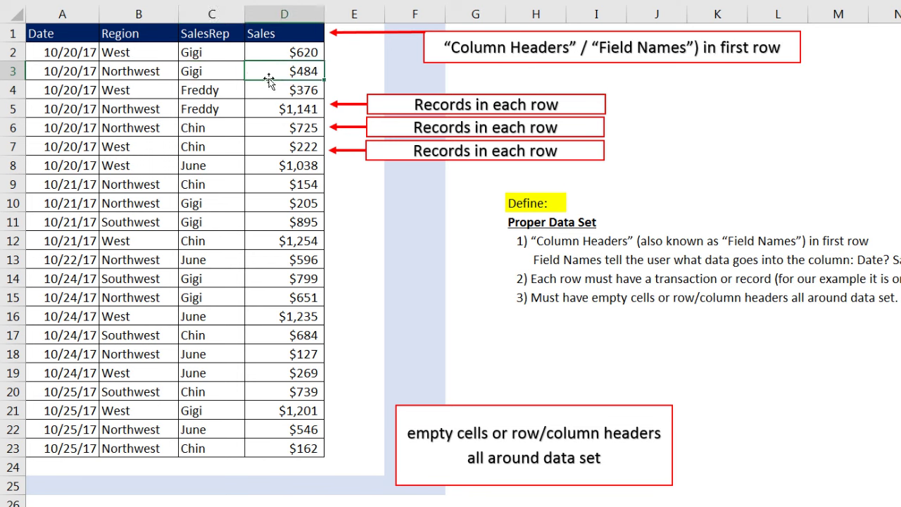
# - Highlight the records in rows 4 through 7 one at a time, from Date to Sales
pyautogui.moveTo(79, 92); pyautogui.dragTo(273, 86)
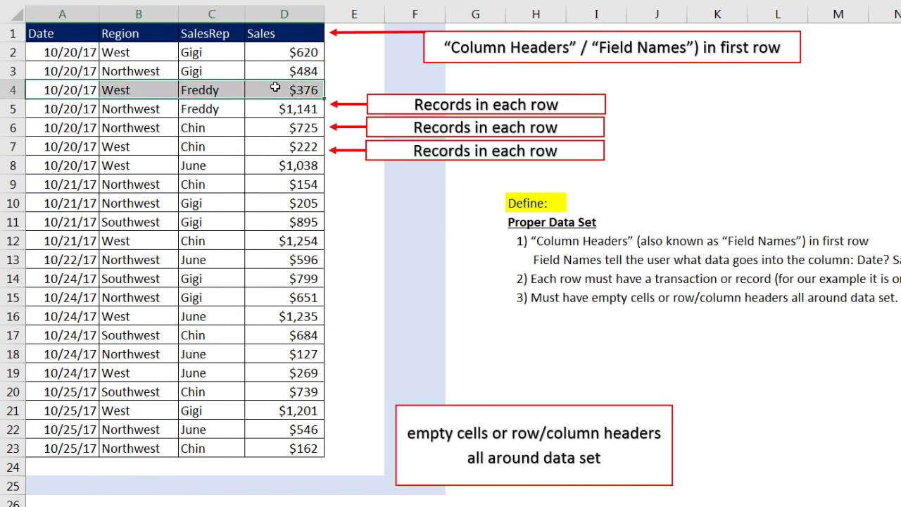
pyautogui.moveTo(81, 109); pyautogui.dragTo(284, 105)
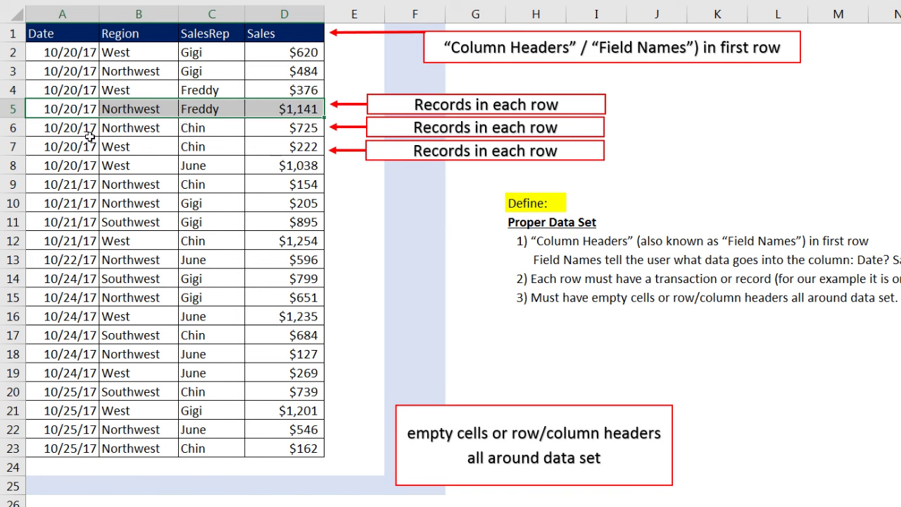
pyautogui.moveTo(62, 124); pyautogui.dragTo(270, 131)
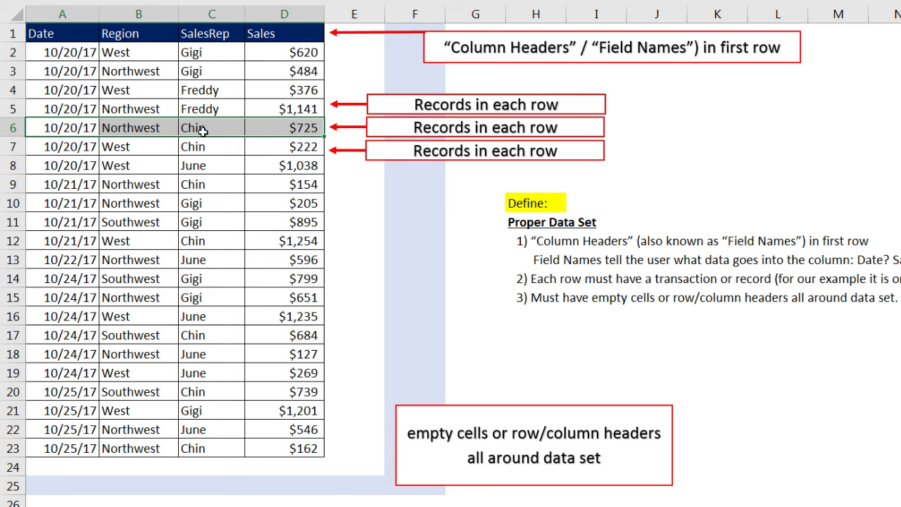
pyautogui.click(94, 146)
pyautogui.moveTo(94, 147); pyautogui.dragTo(274, 146)
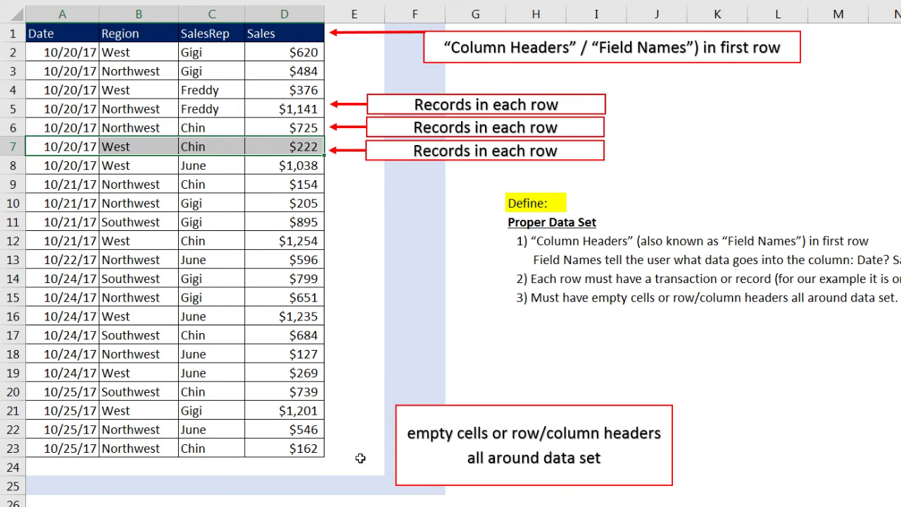
# - Highlight the empty cells in column E and row 24 bordering the data set, trying out a "Note:" entry in E14
pyautogui.moveTo(356, 468); pyautogui.dragTo(354, 16)
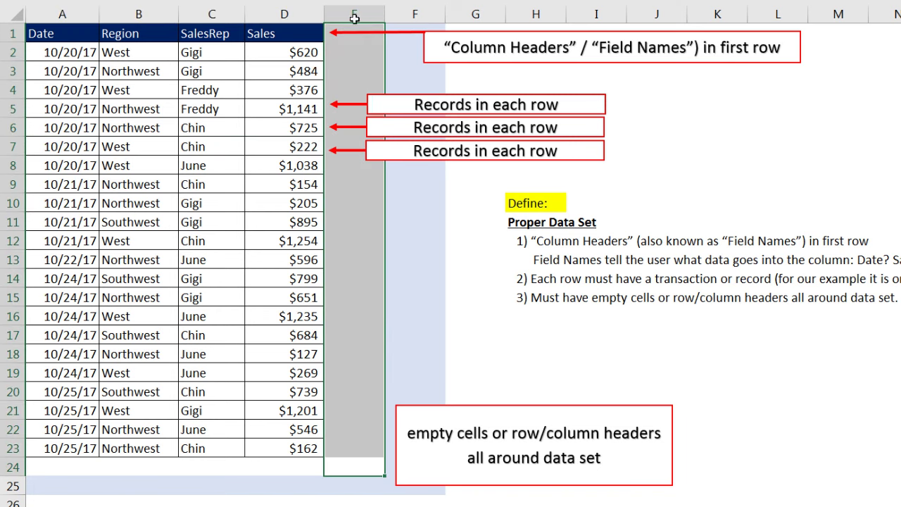
pyautogui.moveTo(311, 466); pyautogui.dragTo(41, 466)
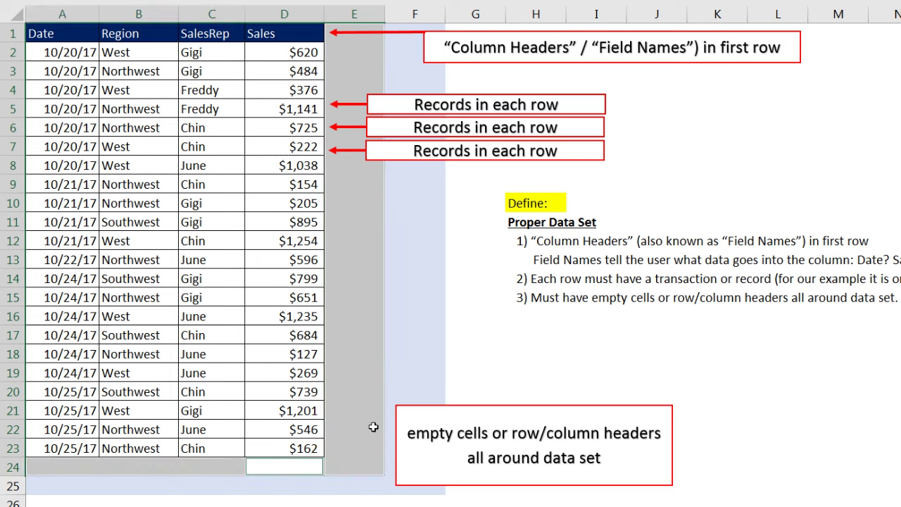
pyautogui.click(343, 276)
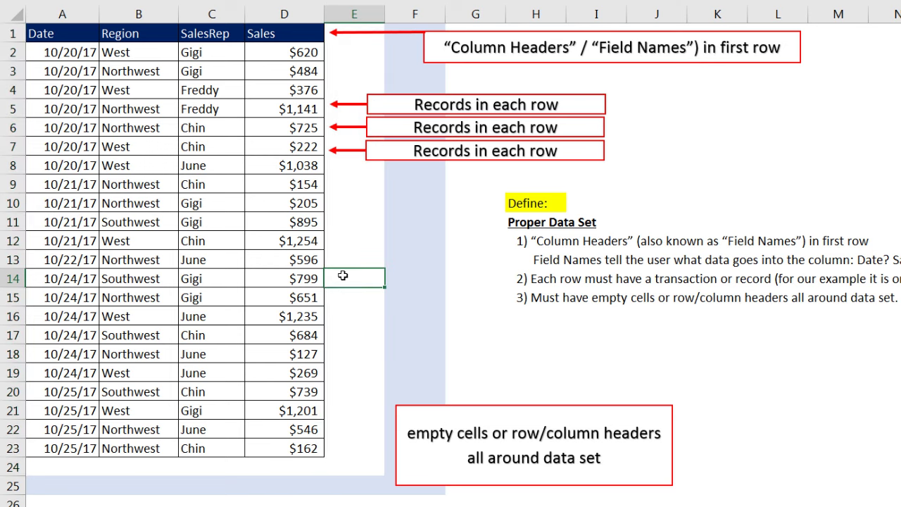
pyautogui.write('Note:')
pyautogui.press('Escape')
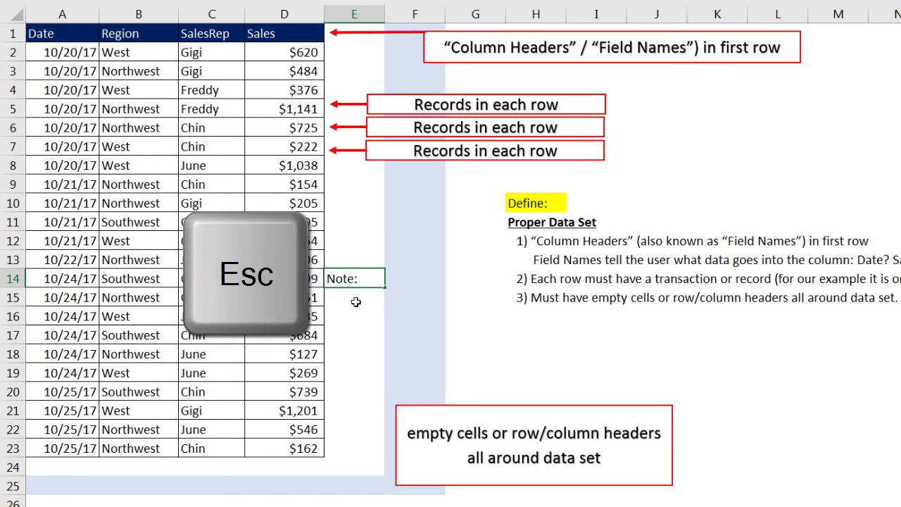
pyautogui.moveTo(348, 217); pyautogui.dragTo(181, 471)
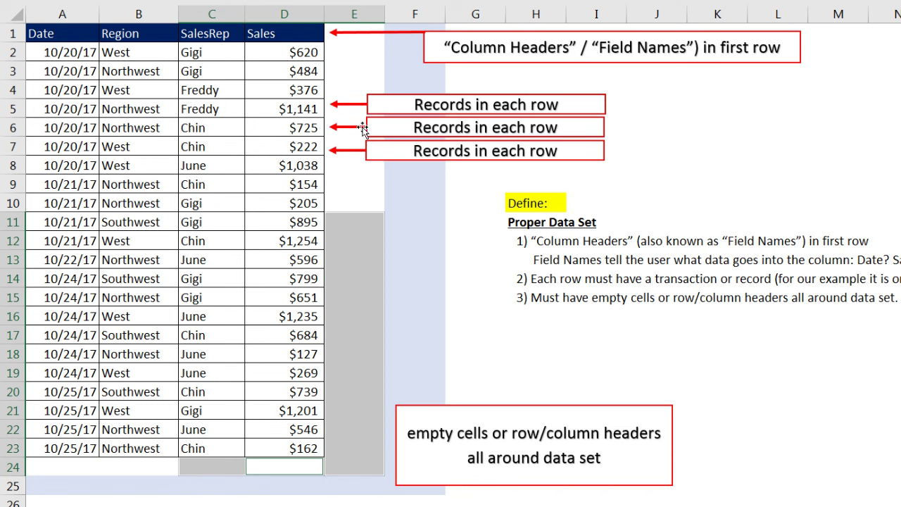
pyautogui.click(425, 502)
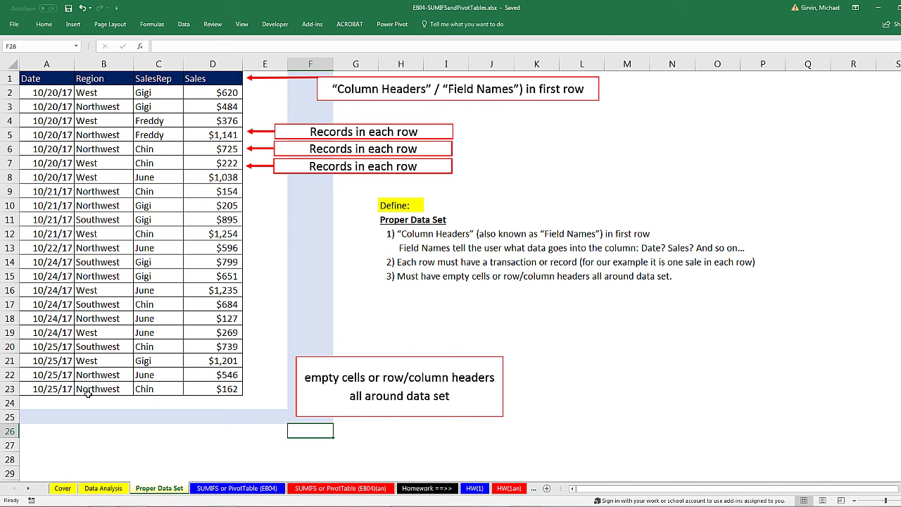
# - Open the SUMIFS or PivotTable (EB04) sheet and review the entries in the data set's Region column
pyautogui.click(219, 490)
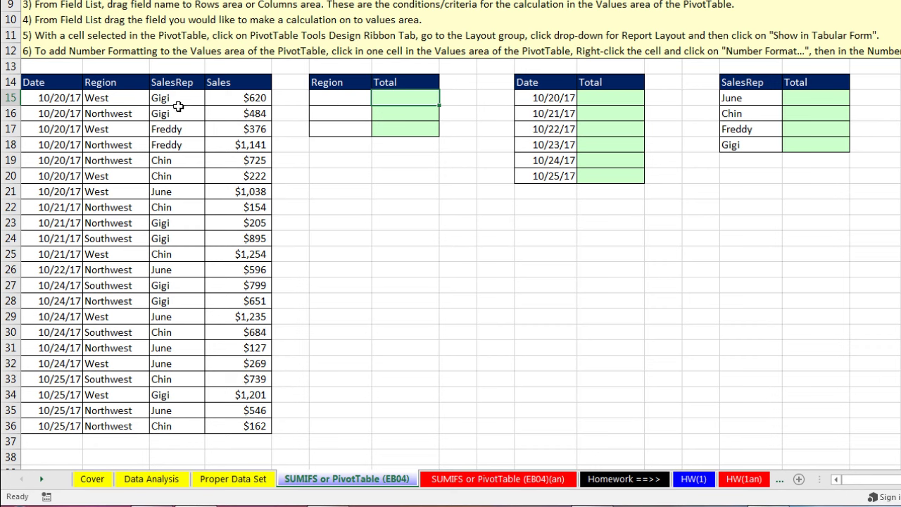
pyautogui.click(98, 113)
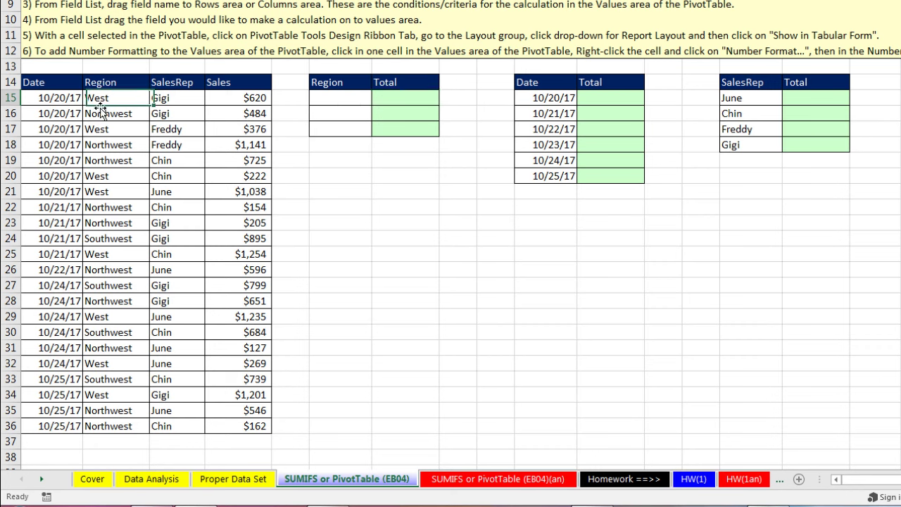
pyautogui.click(102, 145)
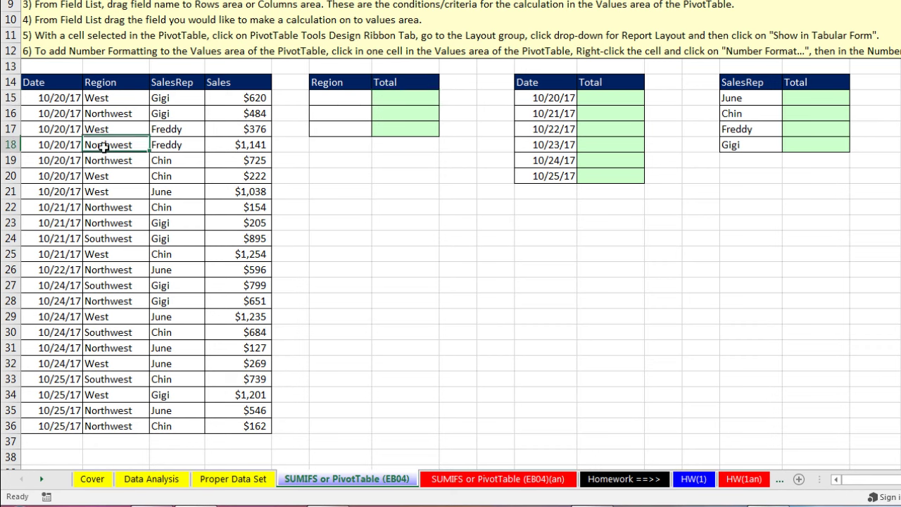
pyautogui.click(109, 179)
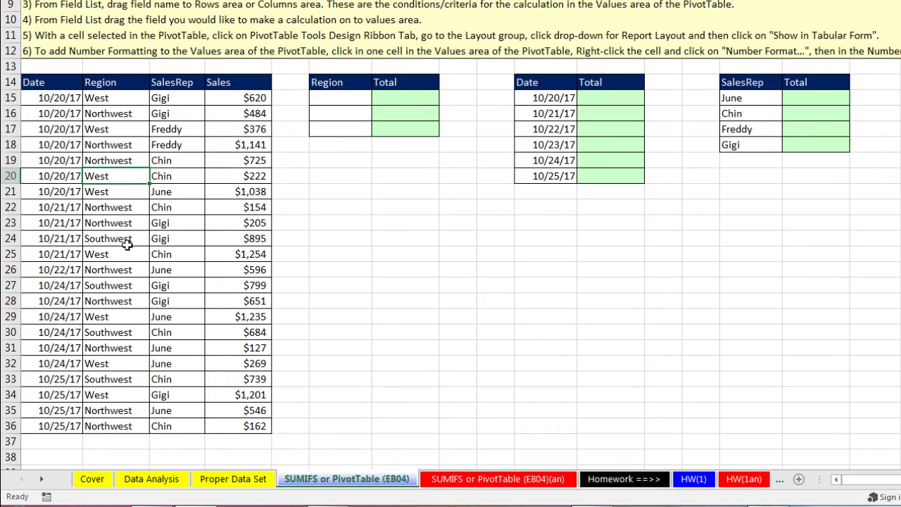
# - List Northwest, Southwest and West under the Region header of the empty summary table, in rows 15 to 17
pyautogui.click(330, 97)
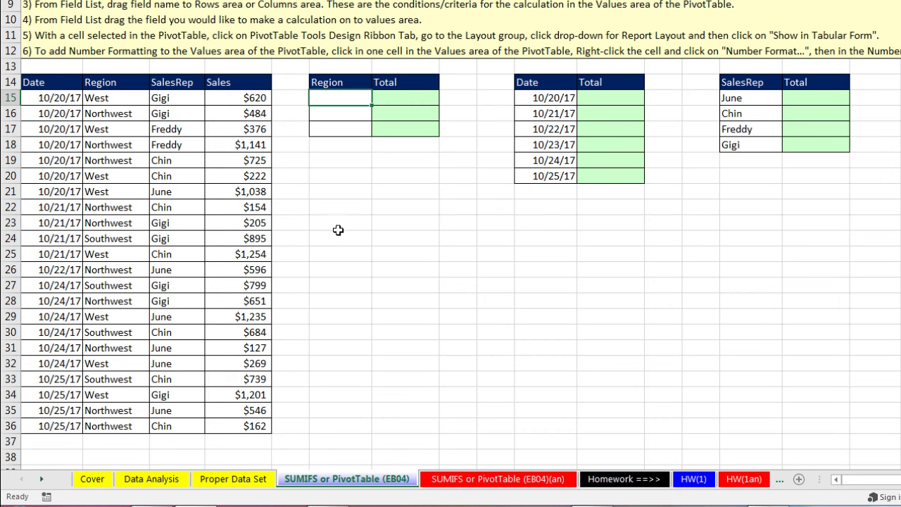
pyautogui.write('Northwest')
pyautogui.press('Return')
pyautogui.write('Southwest')
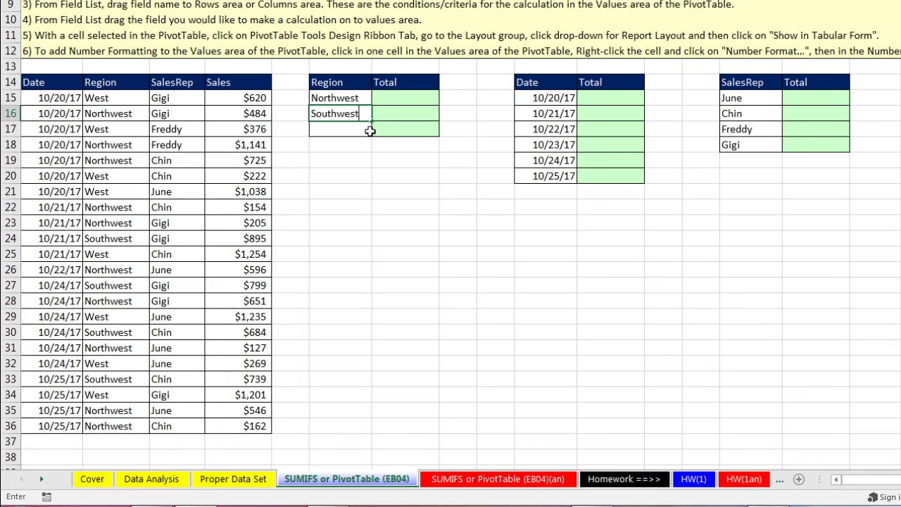
pyautogui.press('Return')
pyautogui.write('We')
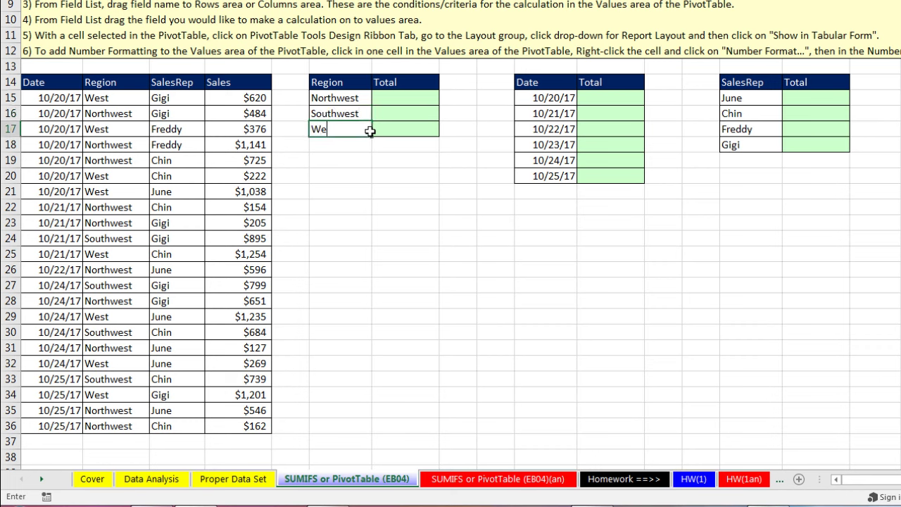
pyautogui.write('st')
pyautogui.press('Return')
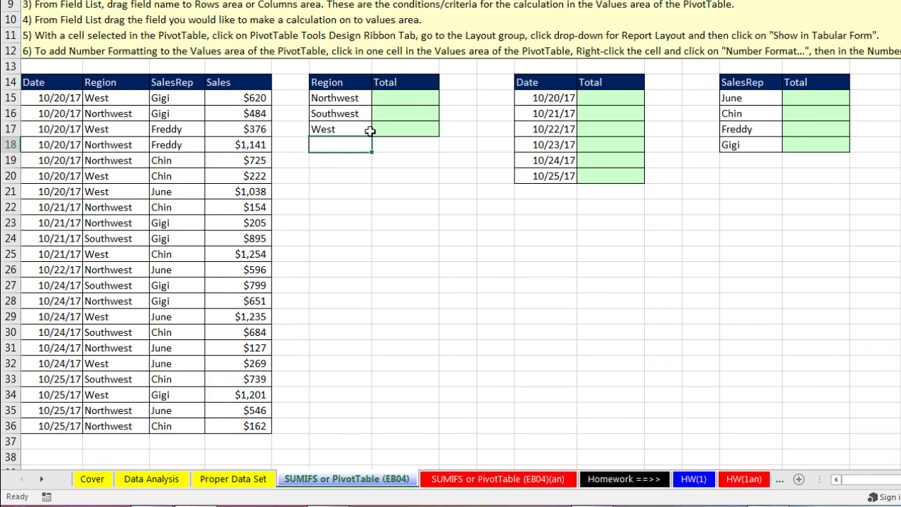
# - Change the Total header of the region summary table to "Total Sales"
pyautogui.click(363, 83)
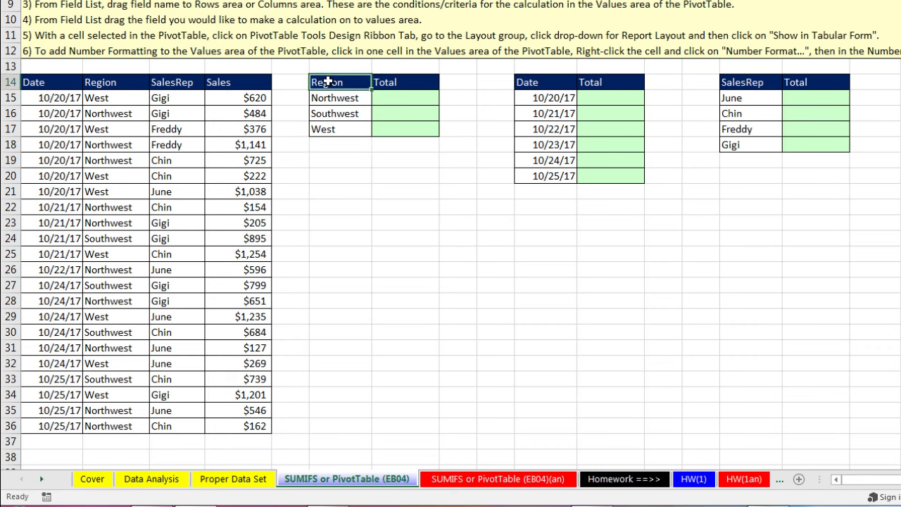
pyautogui.click(409, 83)
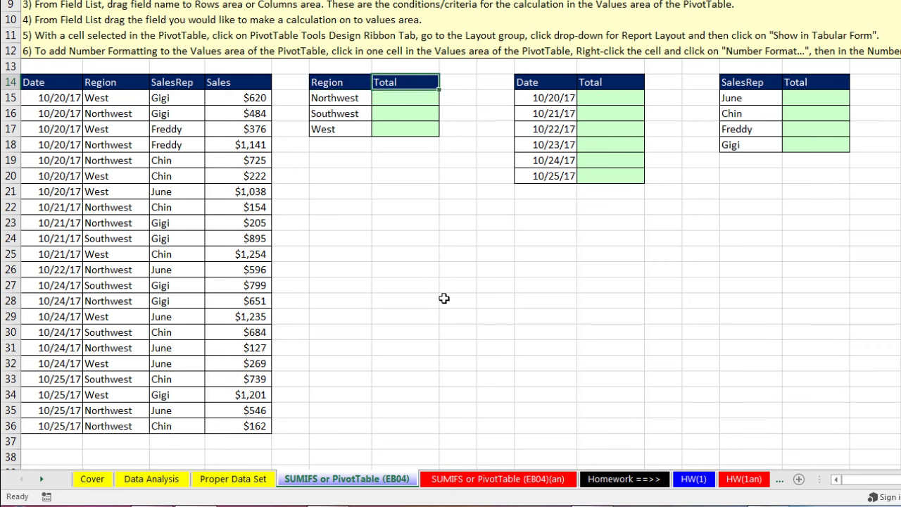
pyautogui.press('F2')
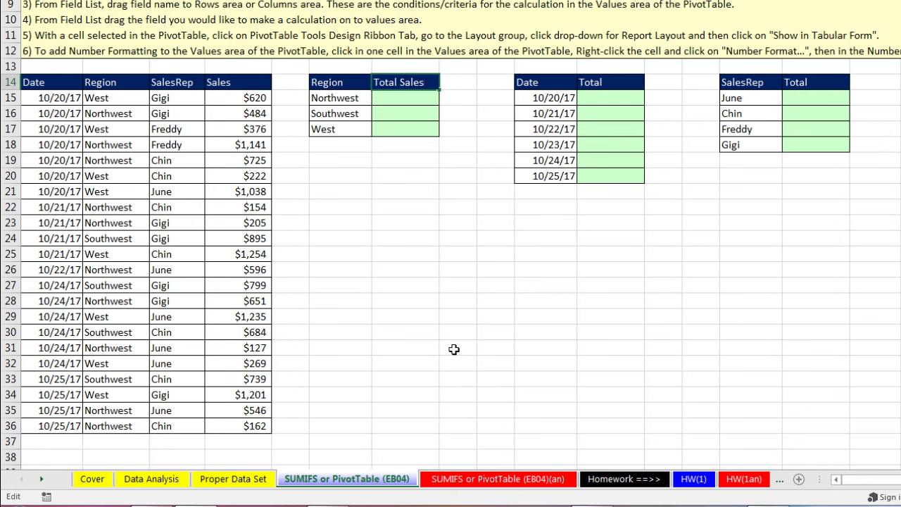
pyautogui.write('Sales')
pyautogui.press('Return')
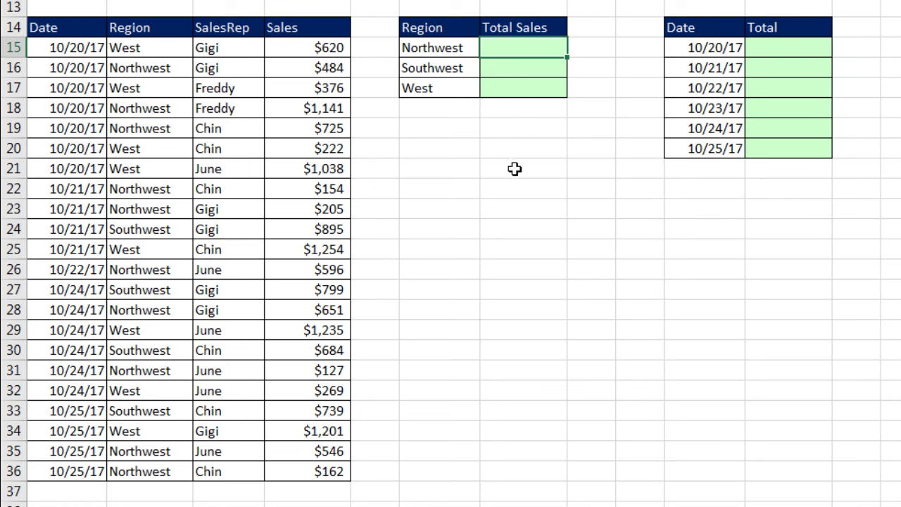
# - Enter =SUMIFS($D$15:$D$36,$B$15:$B$36,F15) in G15 to total the Northwest sales, keeping G15 selected
pyautogui.write('=sumifs')
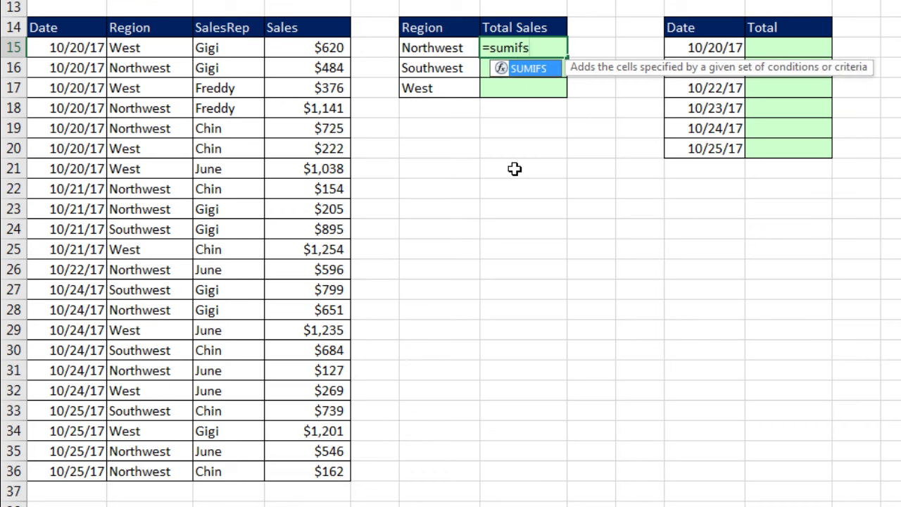
pyautogui.press('Tab')
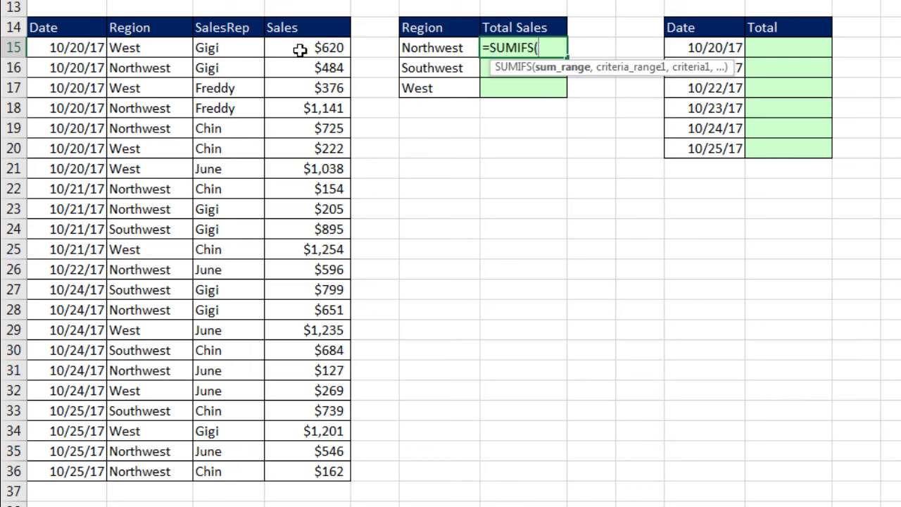
pyautogui.moveTo(300, 50); pyautogui.dragTo(300, 474)
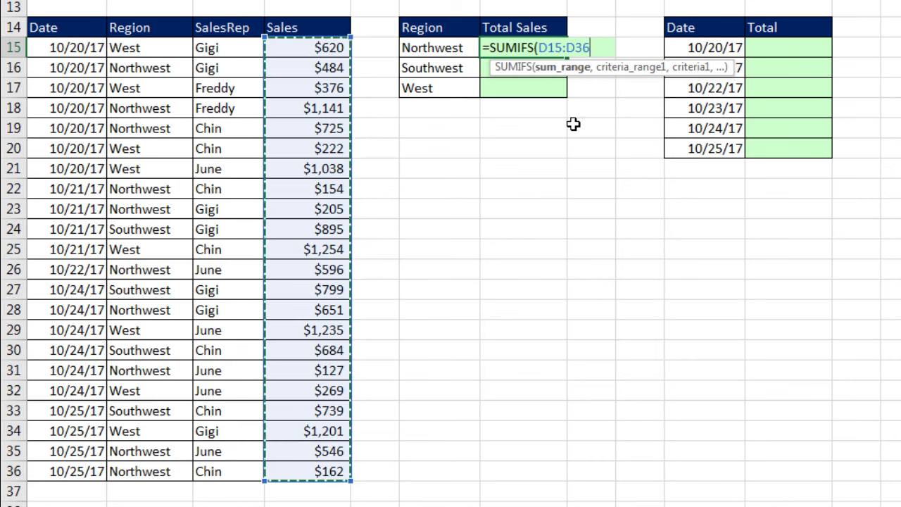
pyautogui.press('F4')
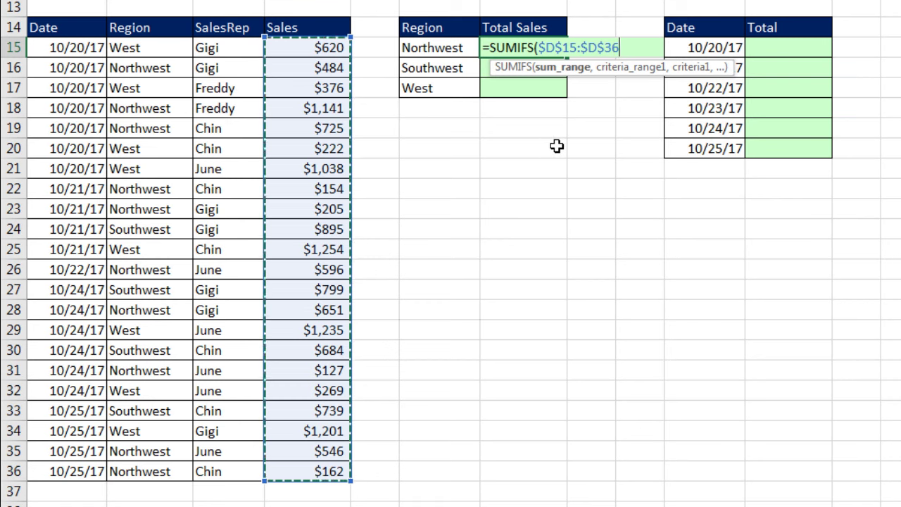
pyautogui.write(',')
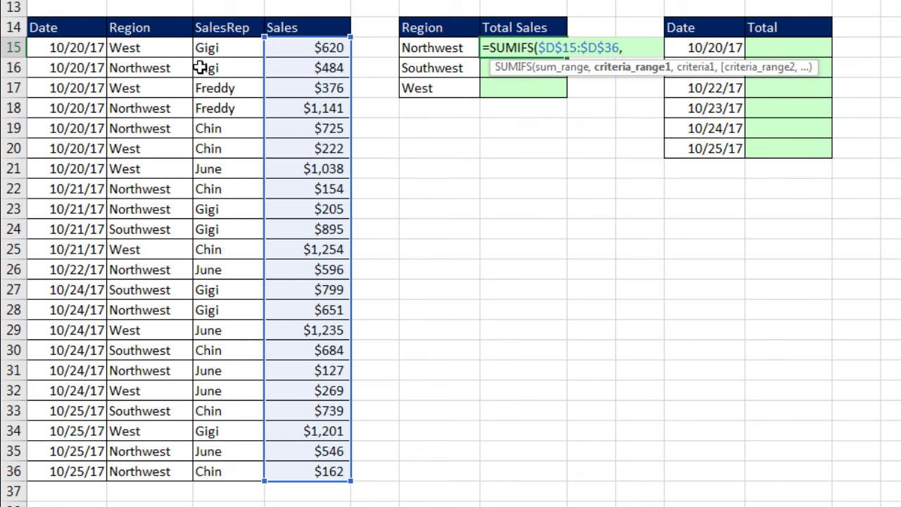
pyautogui.moveTo(125, 55); pyautogui.dragTo(150, 470)
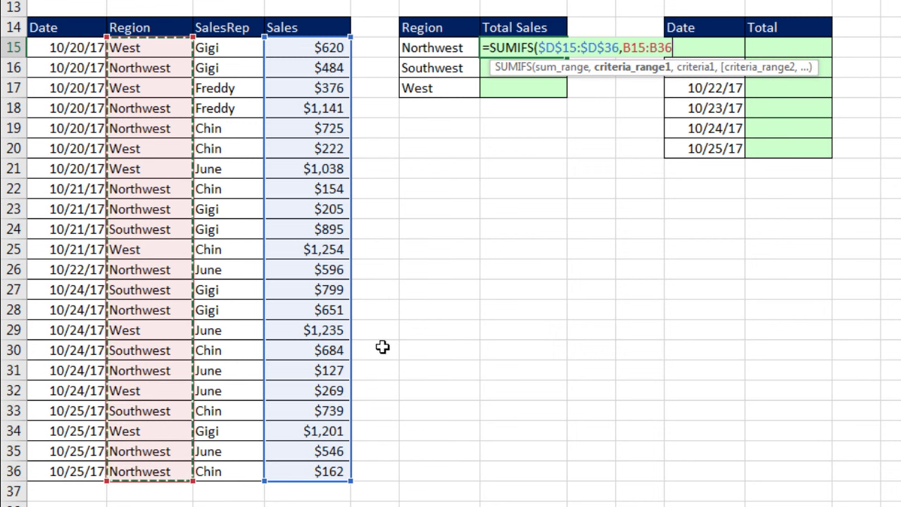
pyautogui.press('F4')
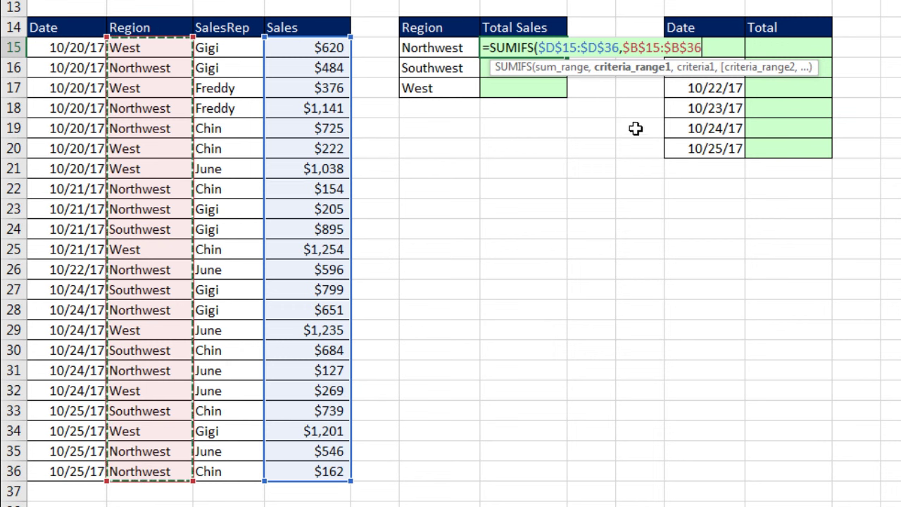
pyautogui.write(',')
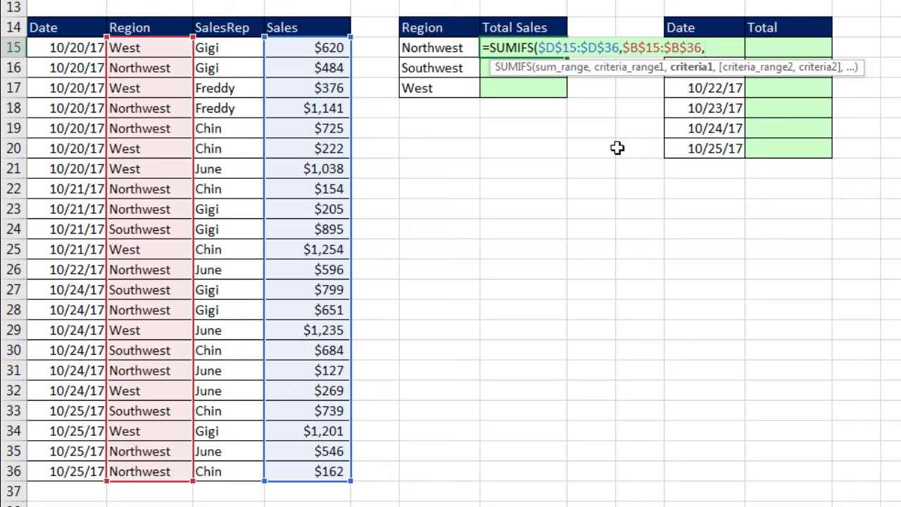
pyautogui.click(435, 53)
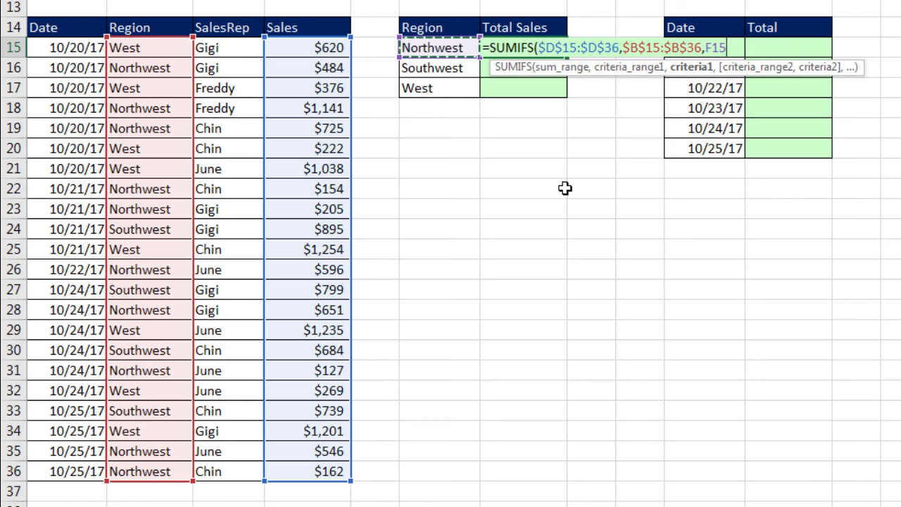
pyautogui.write(')')
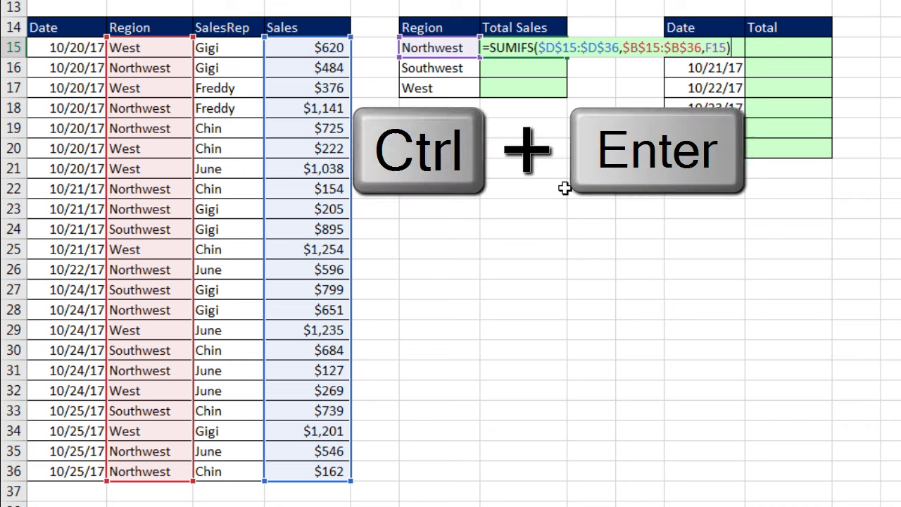
pyautogui.hotkey('ctrl', 'Return')
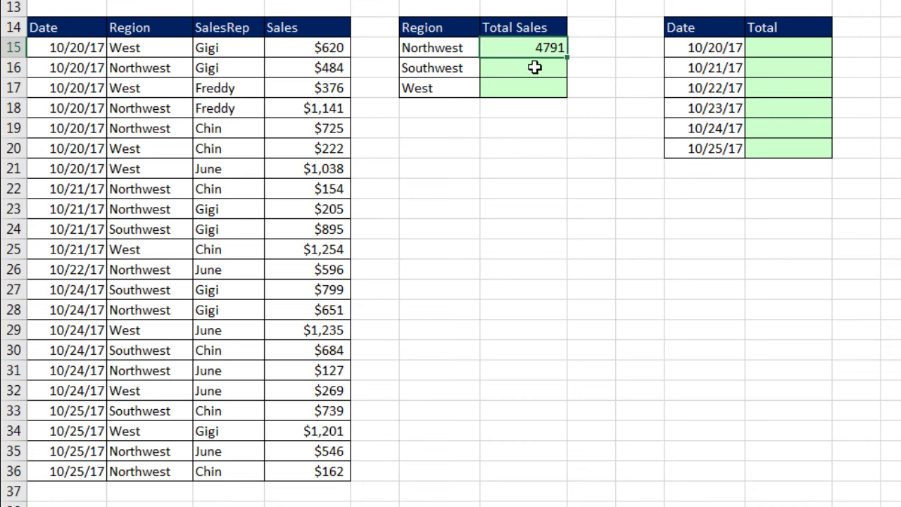
# - Format the Northwest total in G15 as Currency with the $ symbol and 0 decimal places
pyautogui.hotkey('ctrl', '1')
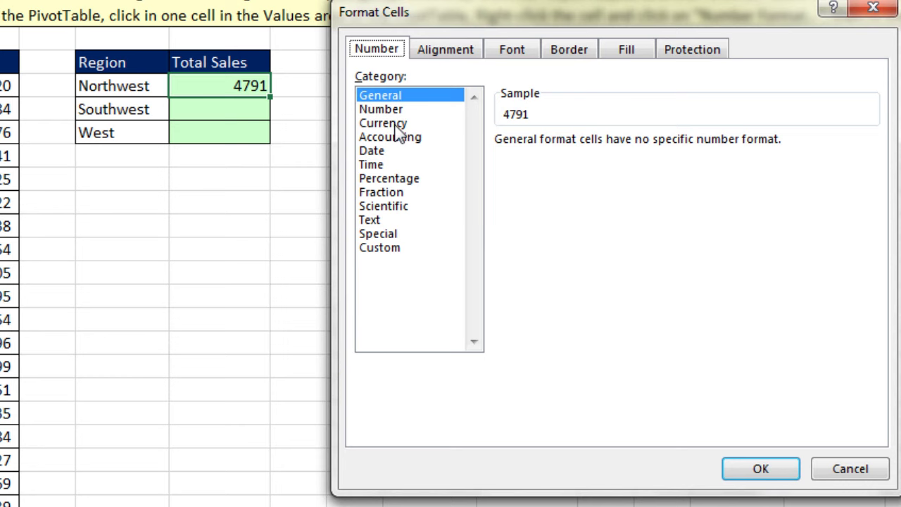
pyautogui.click(520, 123)
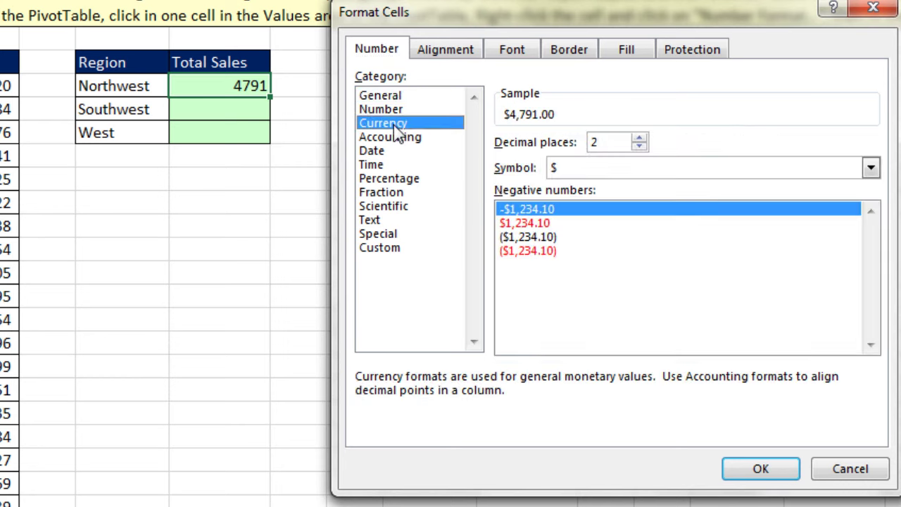
pyautogui.click(639, 147)
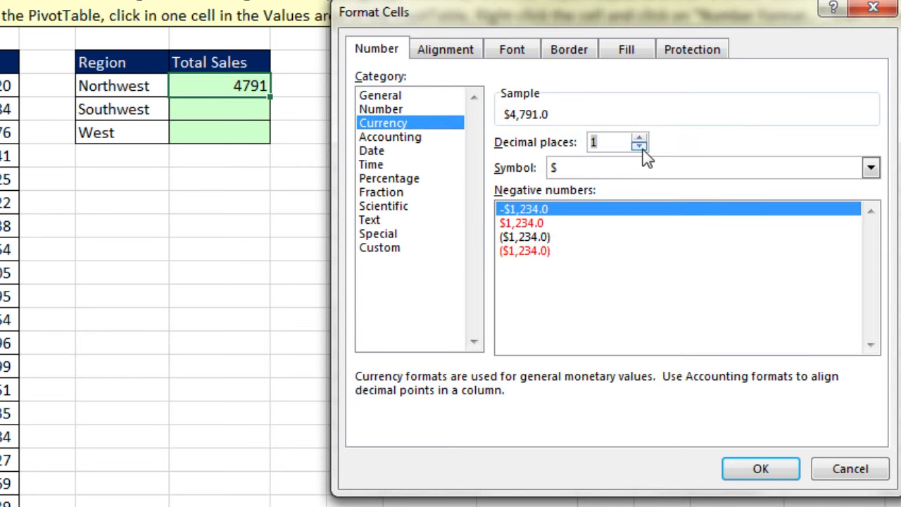
pyautogui.click(640, 146)
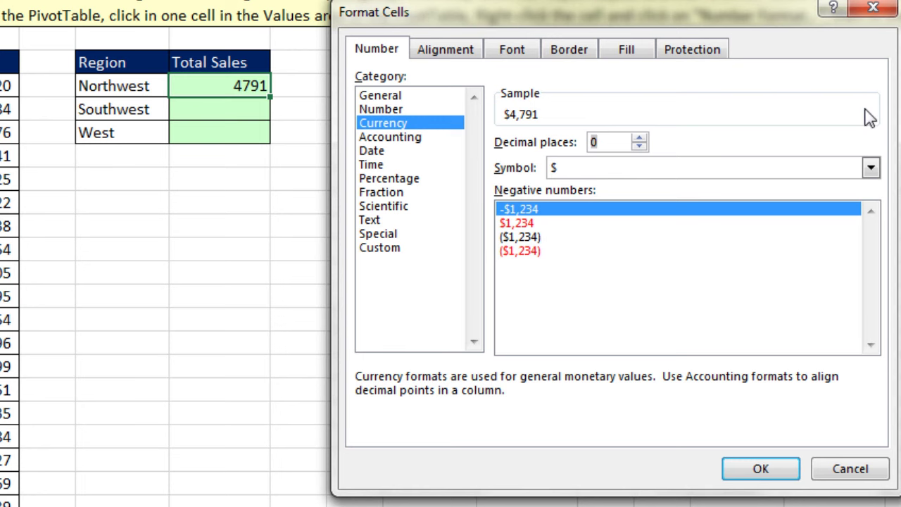
pyautogui.press('Return')
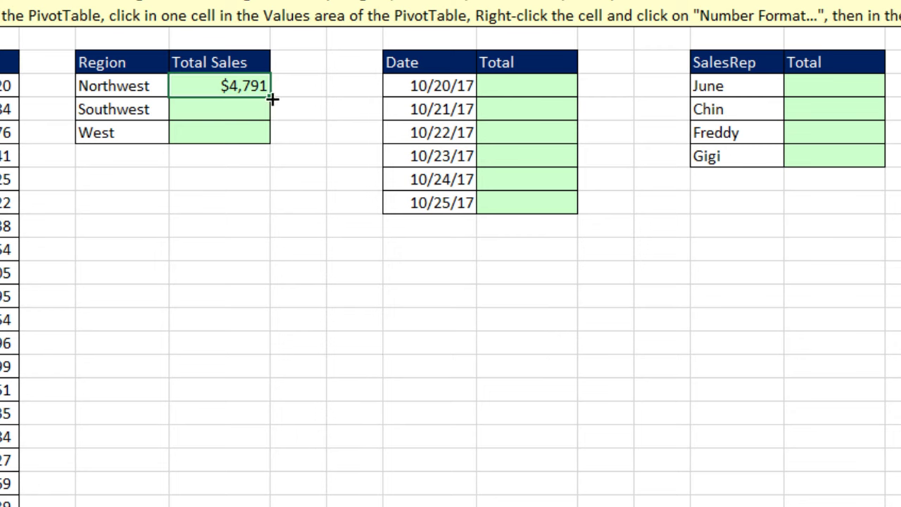
# - Copy the Northwest total formula down through G17 and check the cell references in the West formula
pyautogui.moveTo(269, 96); pyautogui.dragTo(275, 139)
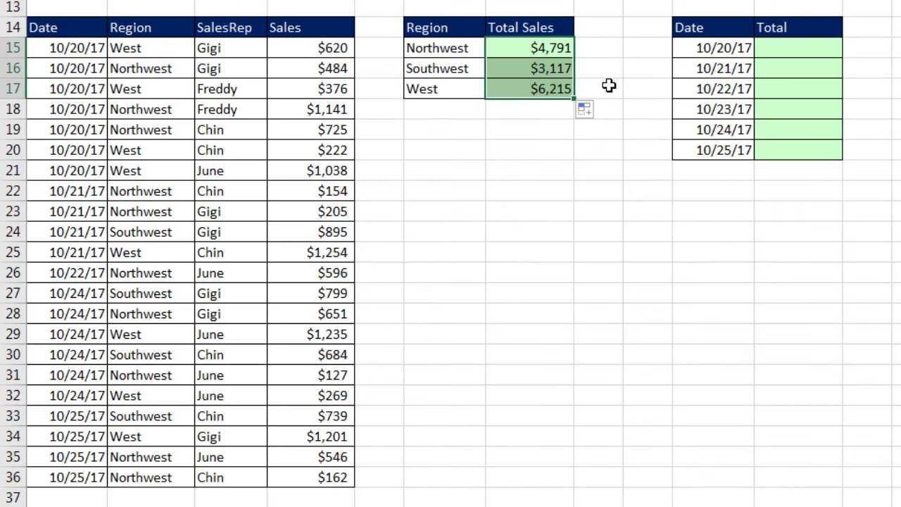
pyautogui.click(556, 84)
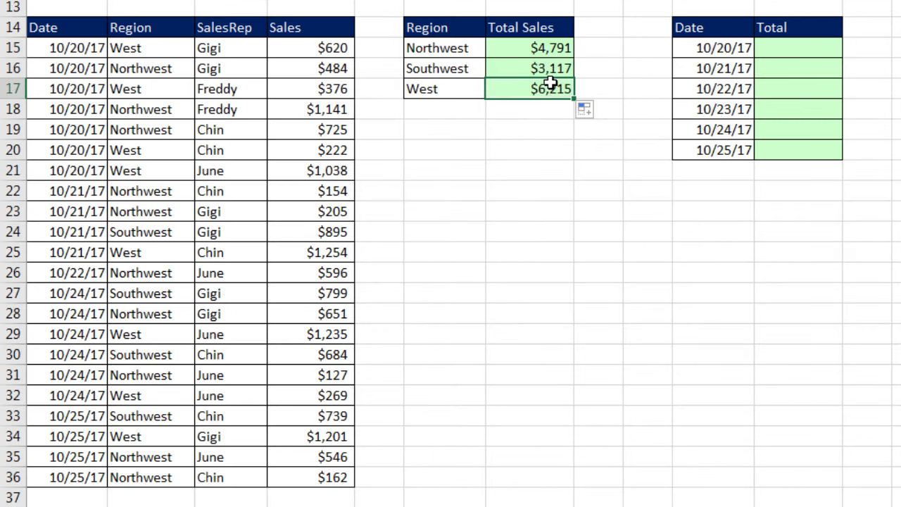
pyautogui.press('F2')
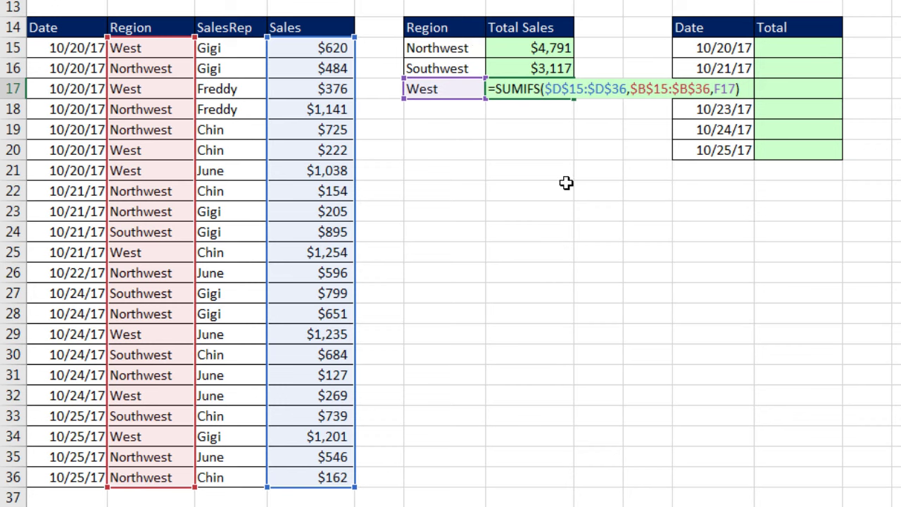
pyautogui.press('Return')
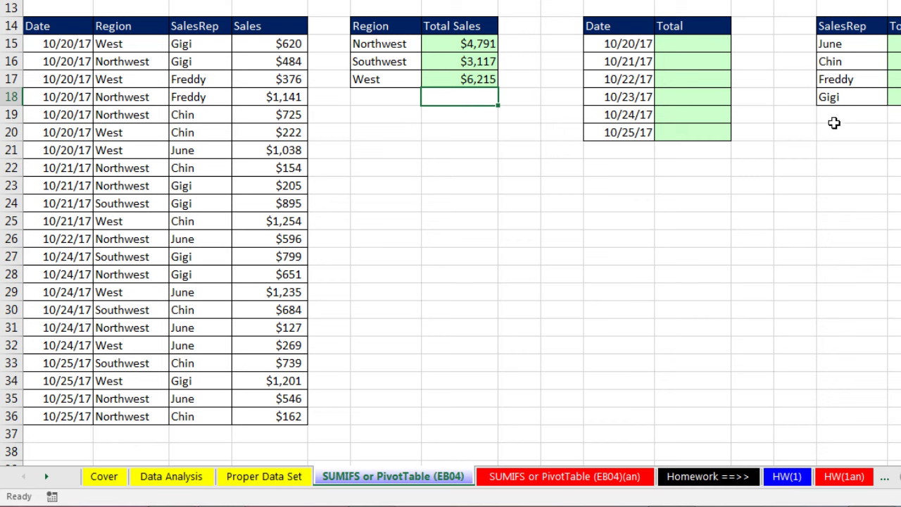
# - Enter =SUMIFS($D$15:$D$36,A15:A36,J15) in K15 to total the sales for 10/20/17, keeping K15 selected
pyautogui.click(697, 44)
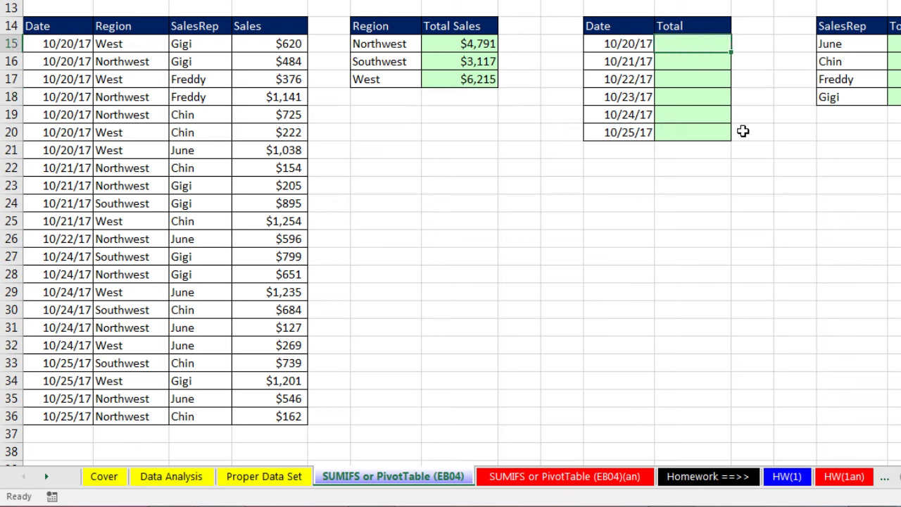
pyautogui.write('=sumifs')
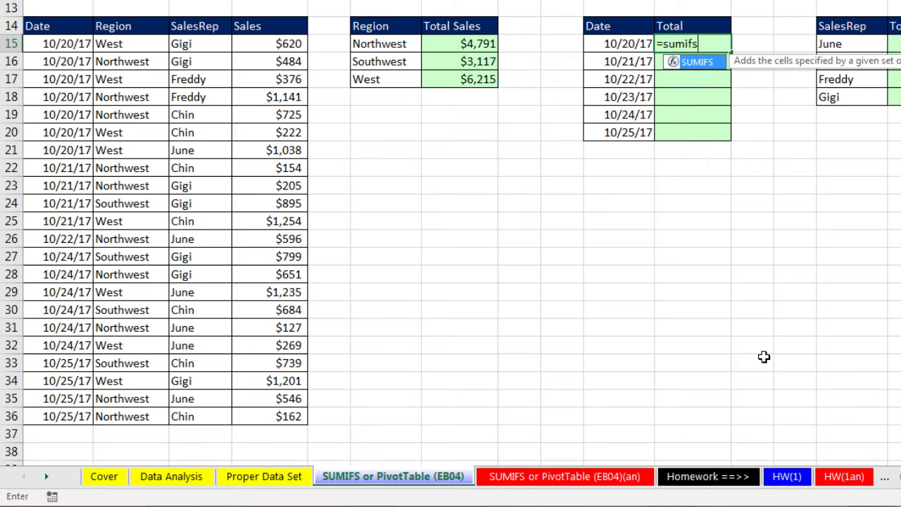
pyautogui.press('Tab')
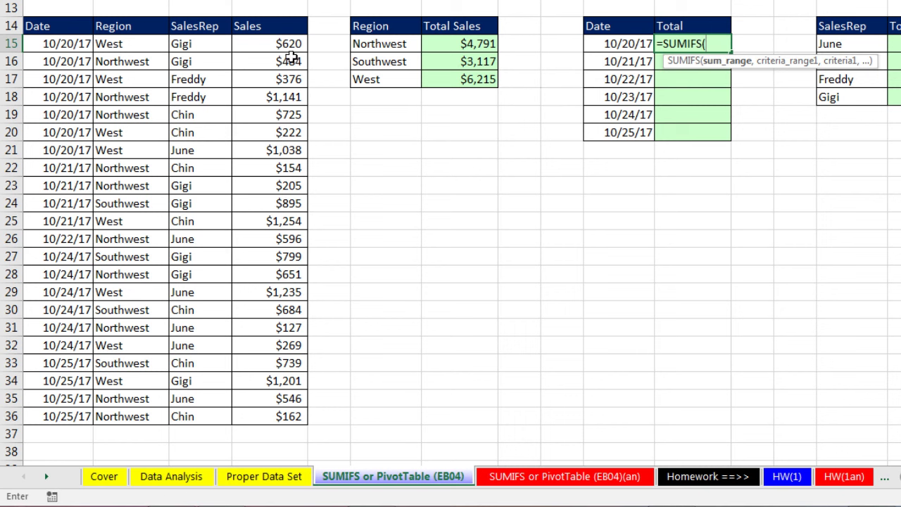
pyautogui.moveTo(275, 41); pyautogui.dragTo(289, 398)
pyautogui.moveTo(488, 343); pyautogui.dragTo(289, 421)
pyautogui.press('F4')
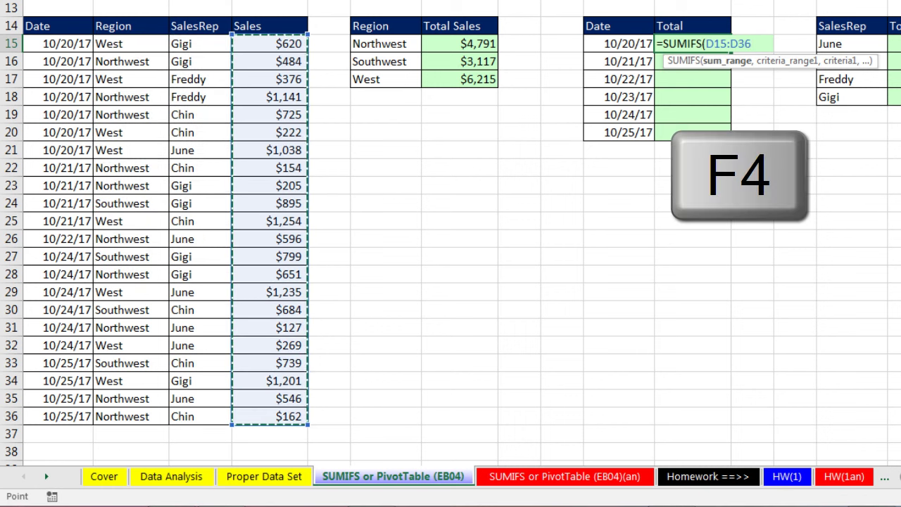
pyautogui.press('F4')
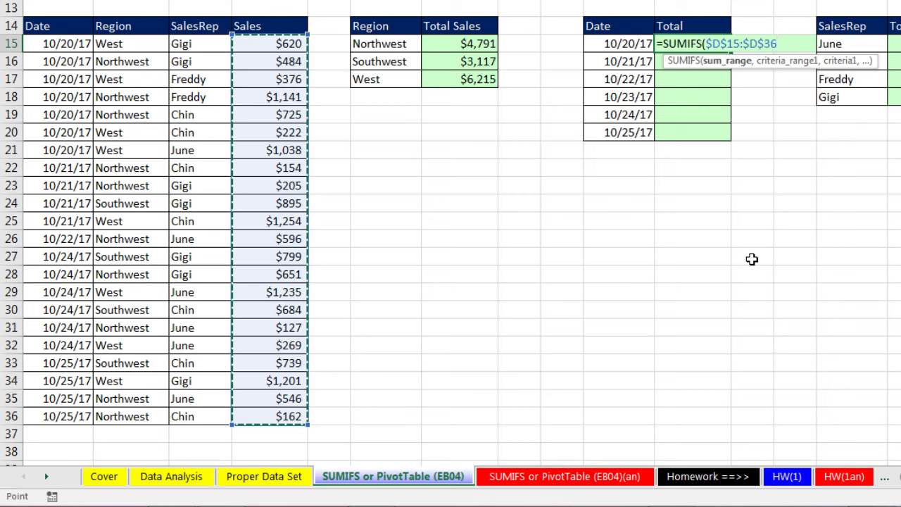
pyautogui.write(',')
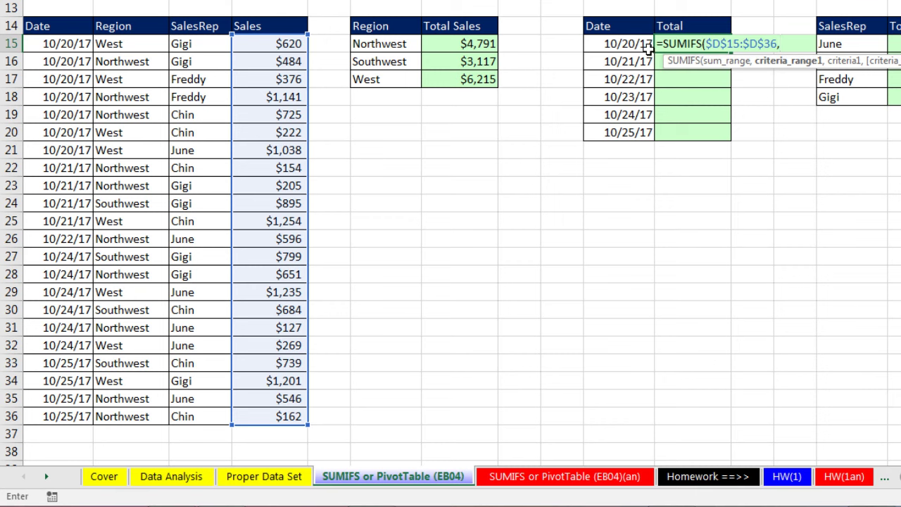
pyautogui.moveTo(58, 45); pyautogui.dragTo(65, 419)
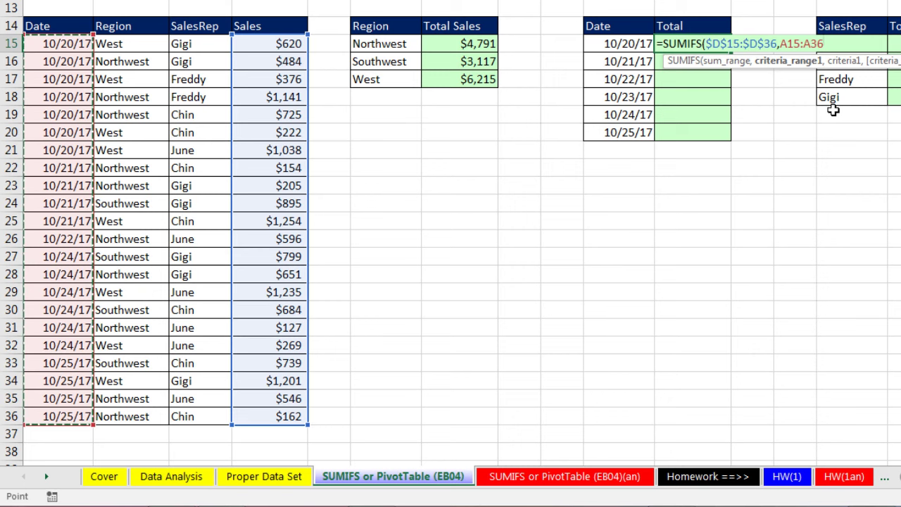
pyautogui.write(',')
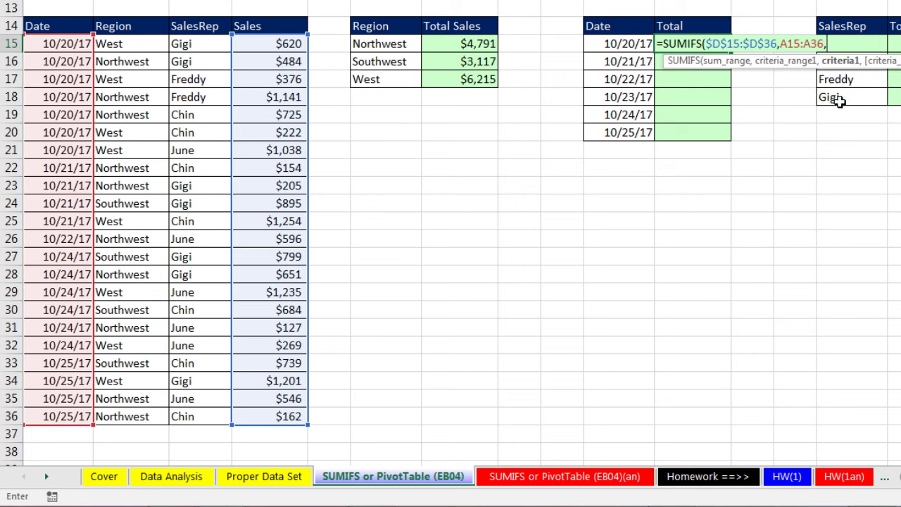
pyautogui.click(646, 44)
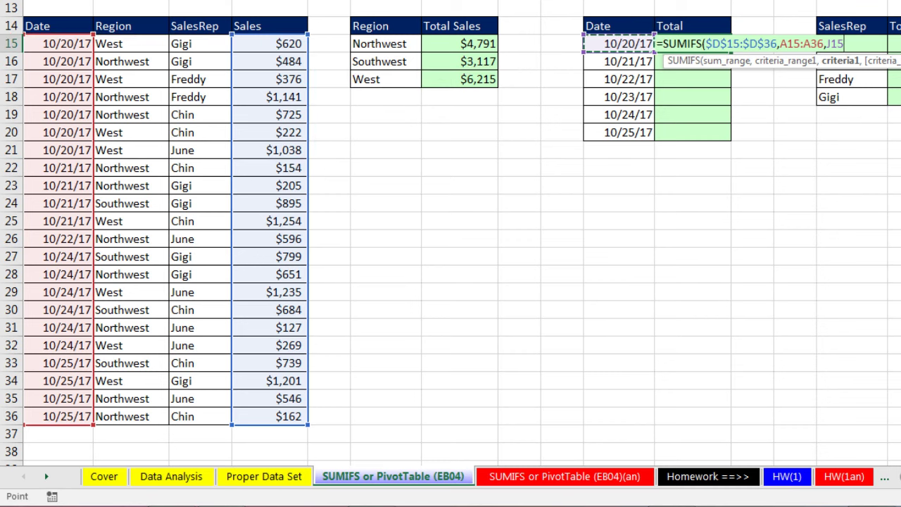
pyautogui.write(')')
pyautogui.hotkey('ctrl', 'Return')
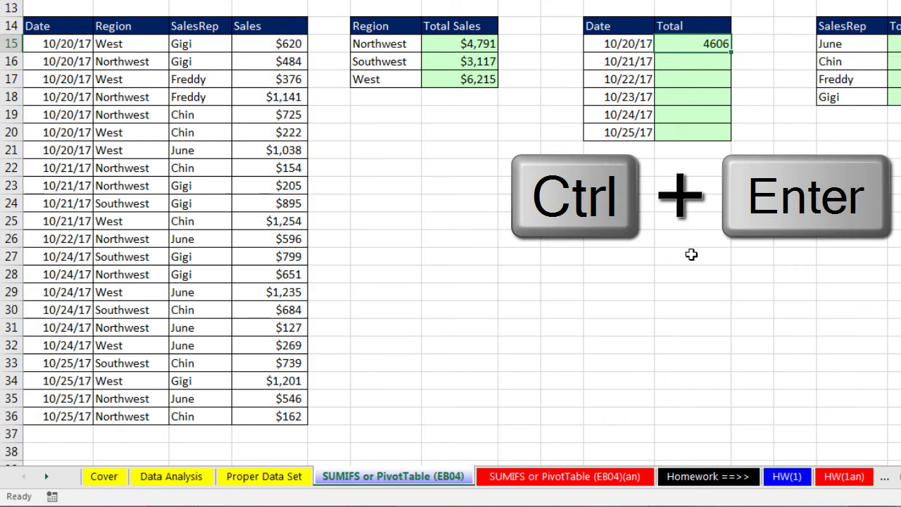
# - Format K15 as Currency with 0 decimal places and copy its formula down through K20
pyautogui.hotkey('ctrl', '1')
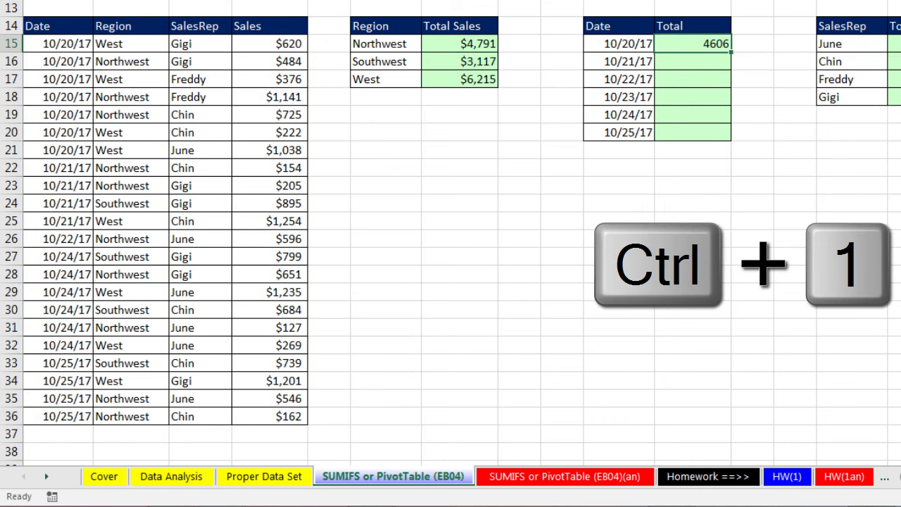
pyautogui.click(598, 73)
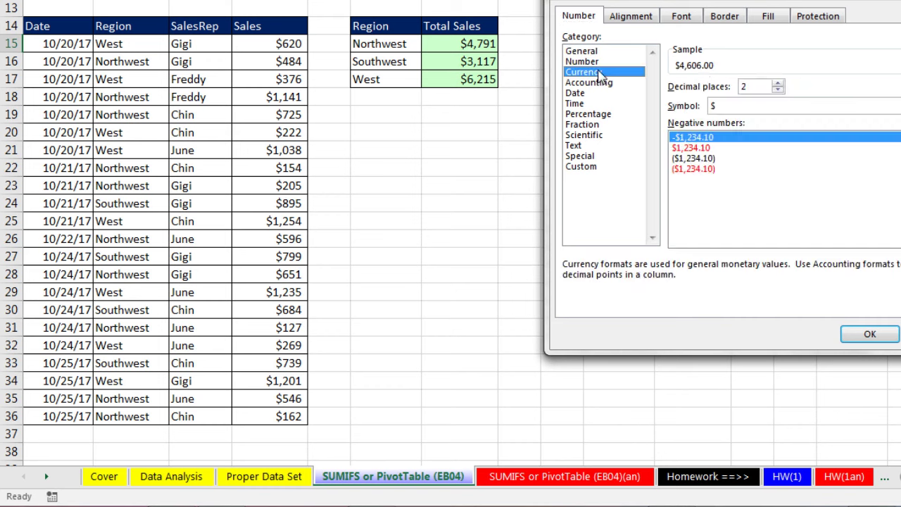
pyautogui.click(778, 89)
pyautogui.click(778, 90)
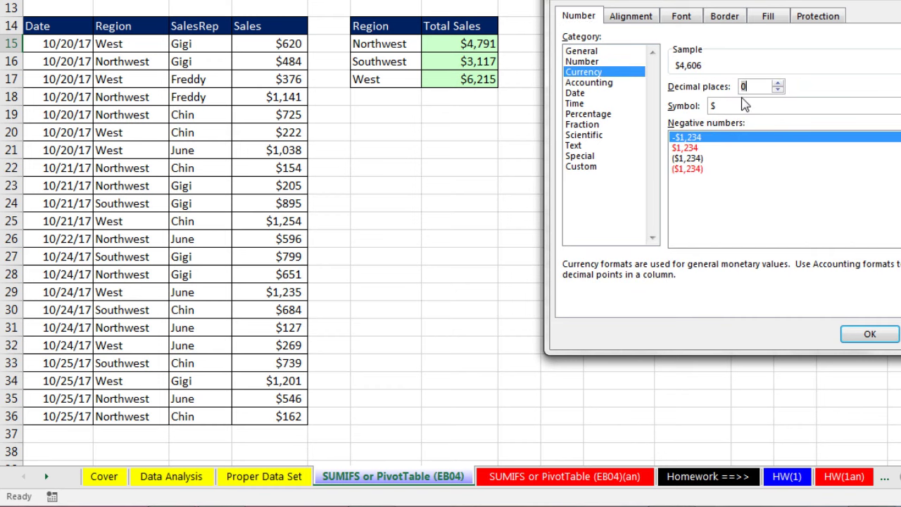
pyautogui.press('Return')
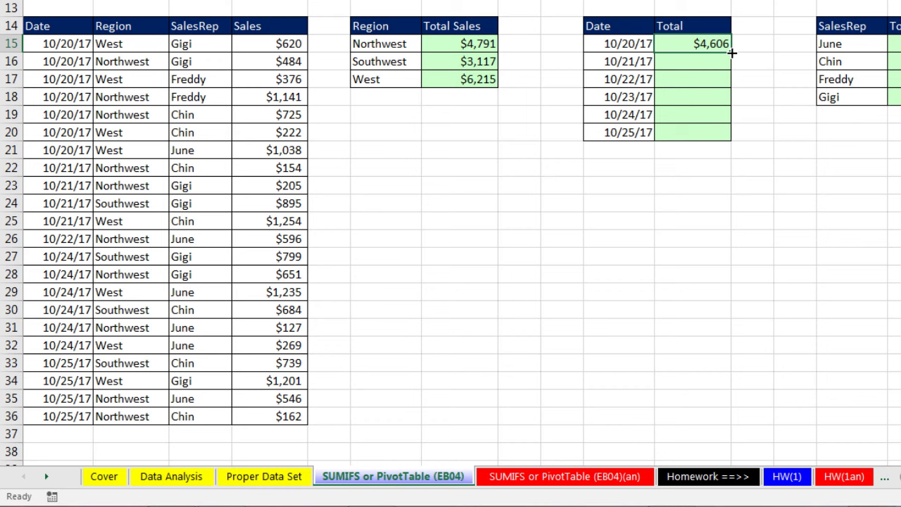
pyautogui.moveTo(732, 53); pyautogui.dragTo(736, 145)
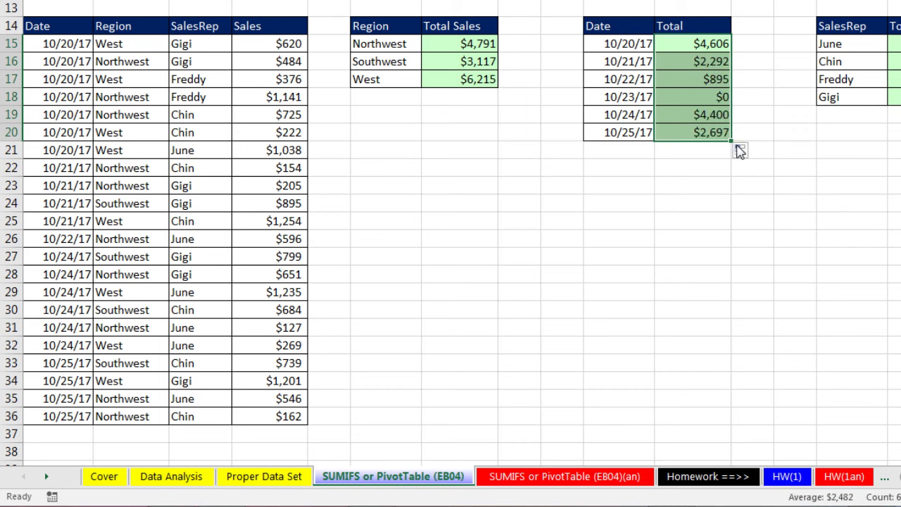
# - Undo the formula copy in the date totals, copy K15 down through K20 again and check the cell references in K20
pyautogui.hotkey('ctrl', 'z')
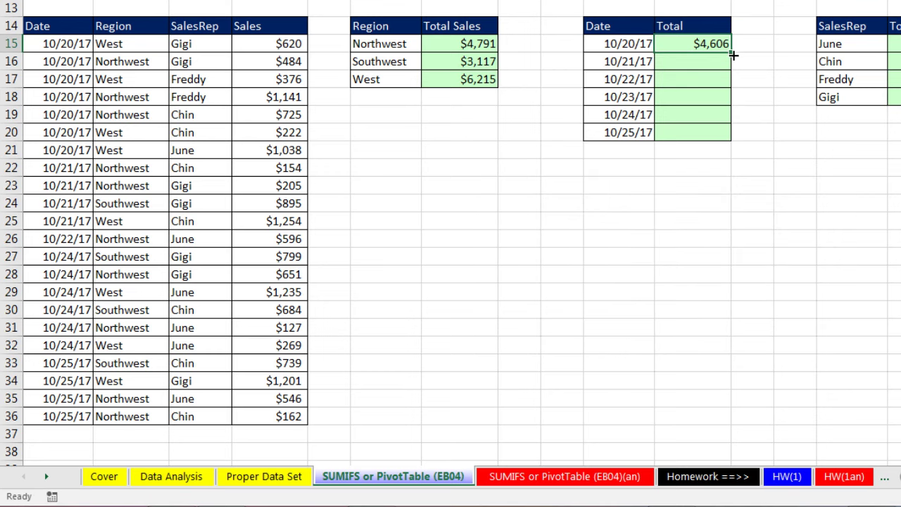
pyautogui.doubleClick(733, 55)
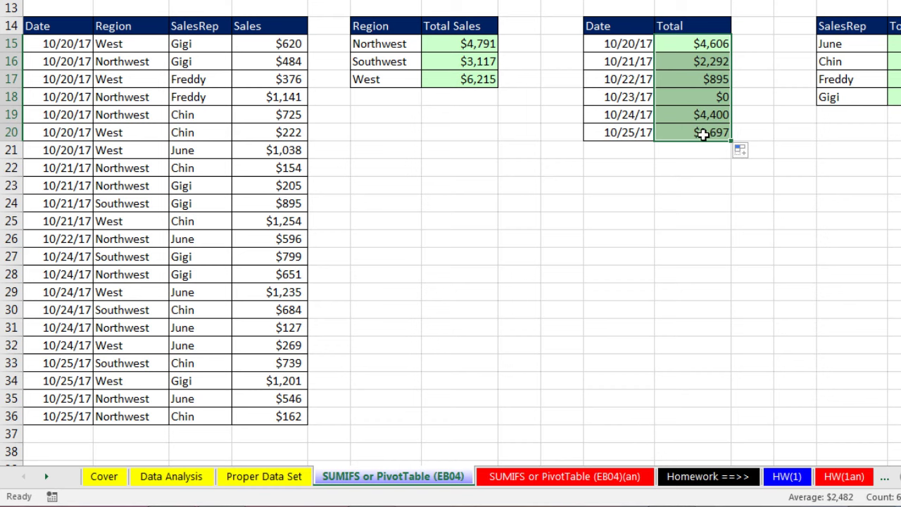
pyautogui.click(704, 134)
pyautogui.press('F2')
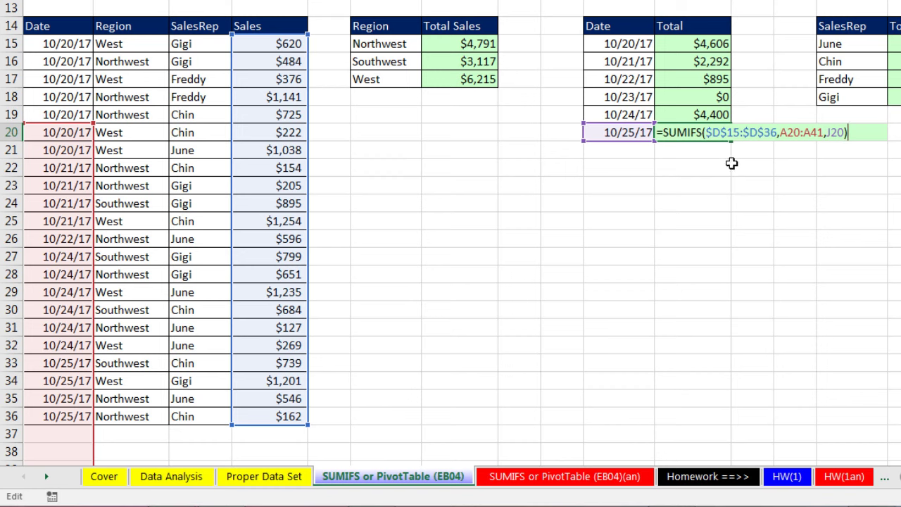
pyautogui.press('Escape')
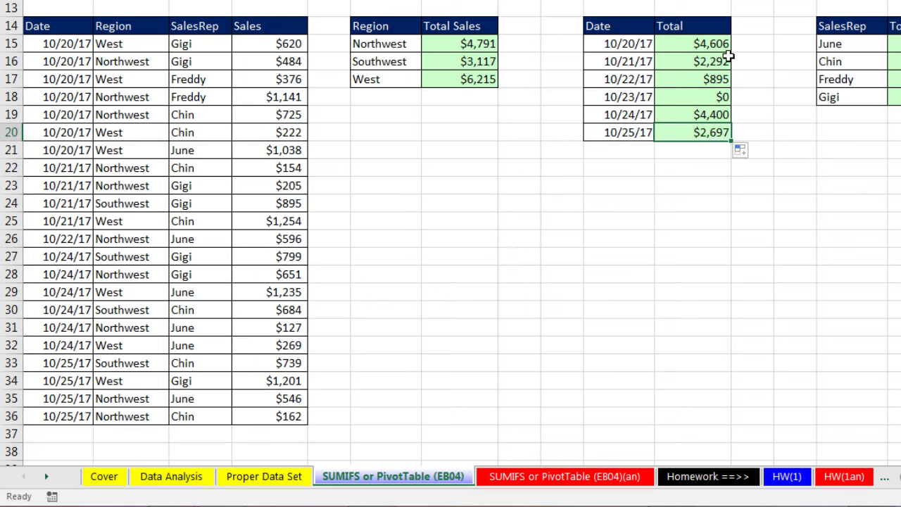
# - Make the criteria range in K15's SUMIFS formula absolute as $A$15:$A$36 and check each argument, keeping K15 selected
pyautogui.click(718, 44)
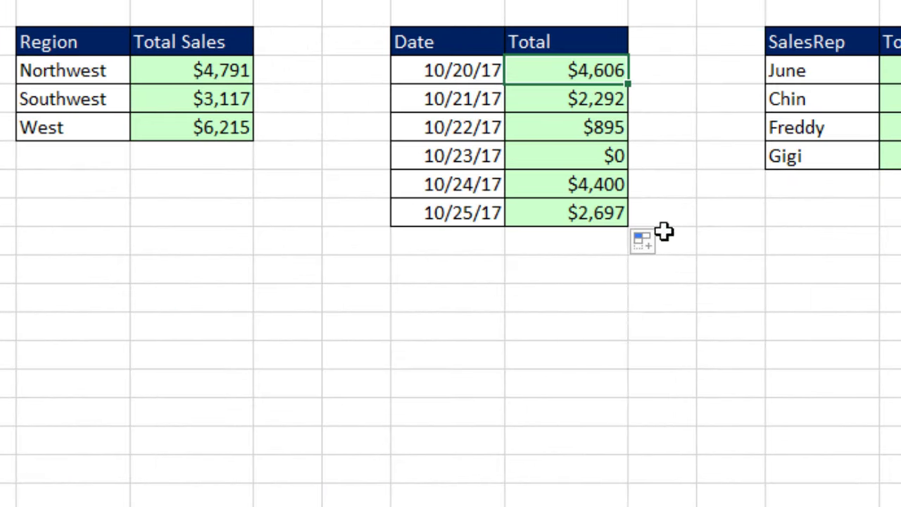
pyautogui.press('F2')
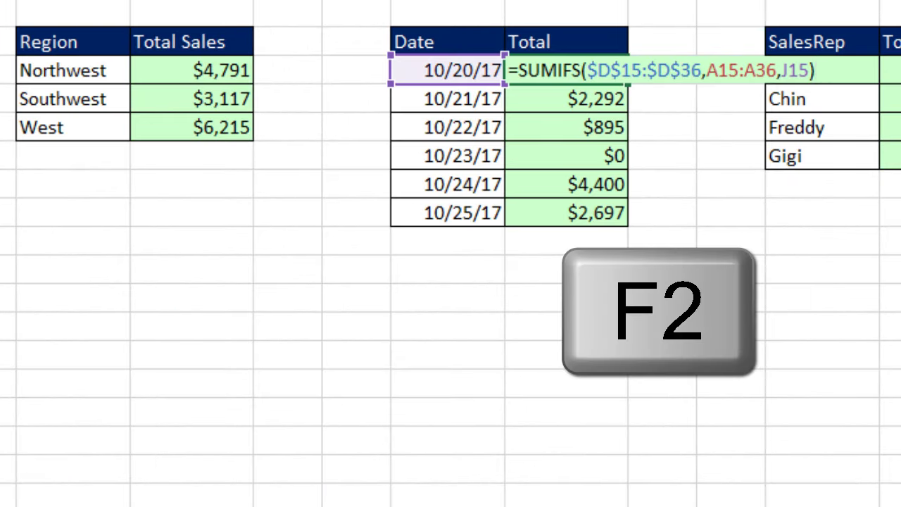
pyautogui.click(717, 72)
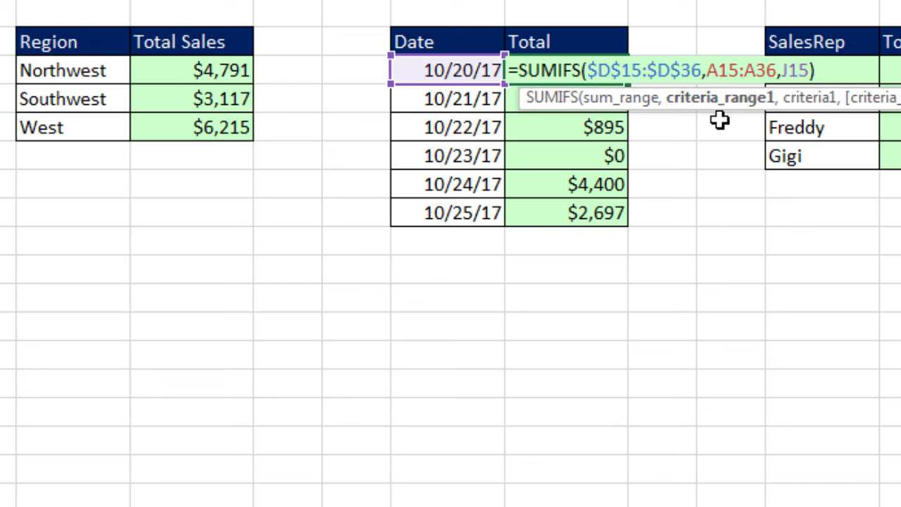
pyautogui.moveTo(706, 73); pyautogui.dragTo(748, 72)
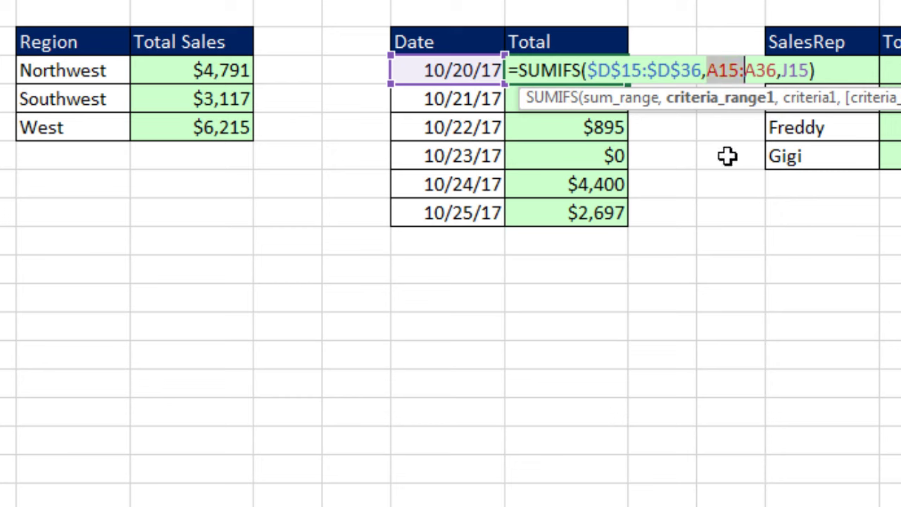
pyautogui.click(694, 100)
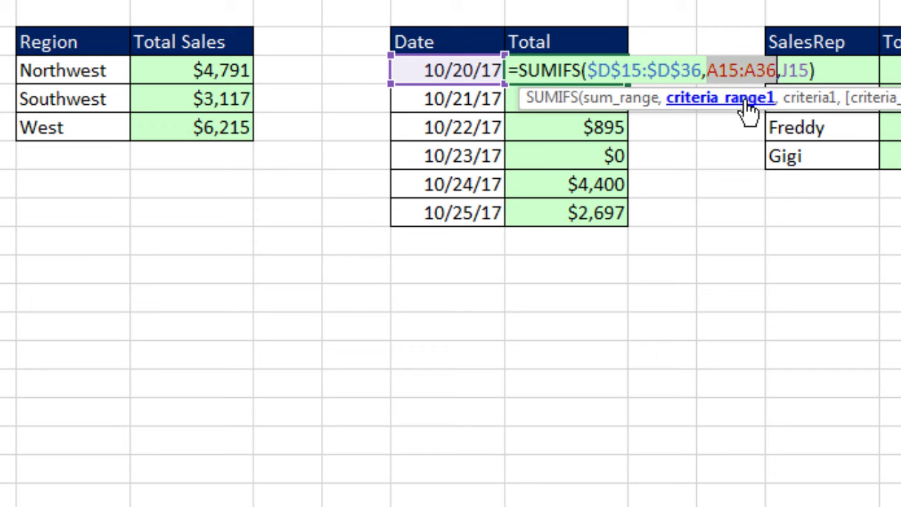
pyautogui.press('F4')
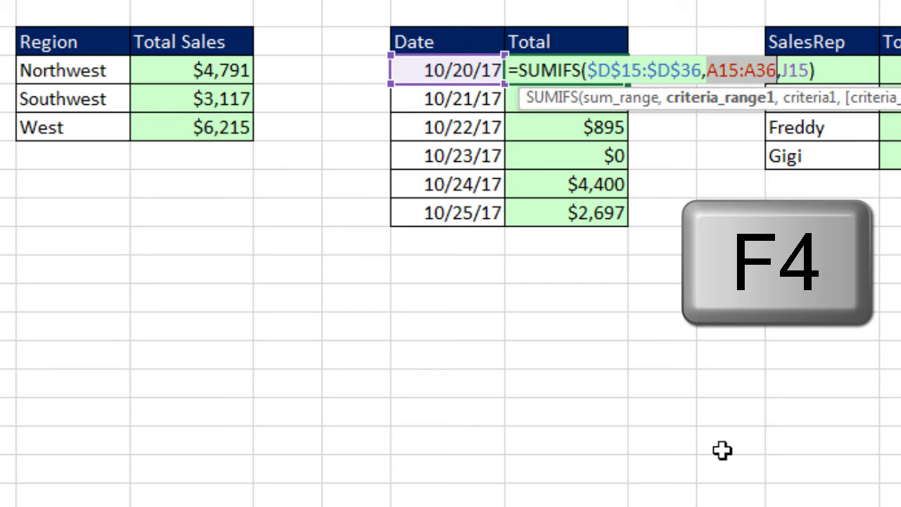
pyautogui.press('F4')
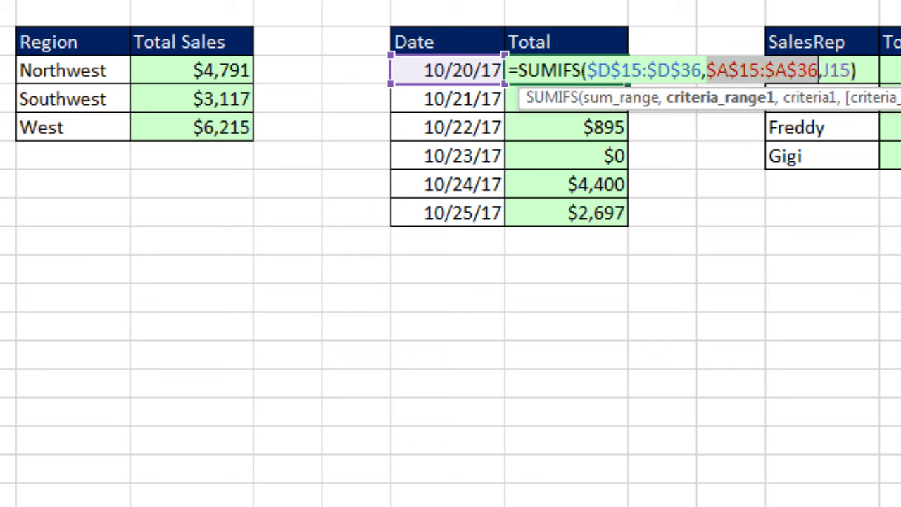
pyautogui.click(607, 100)
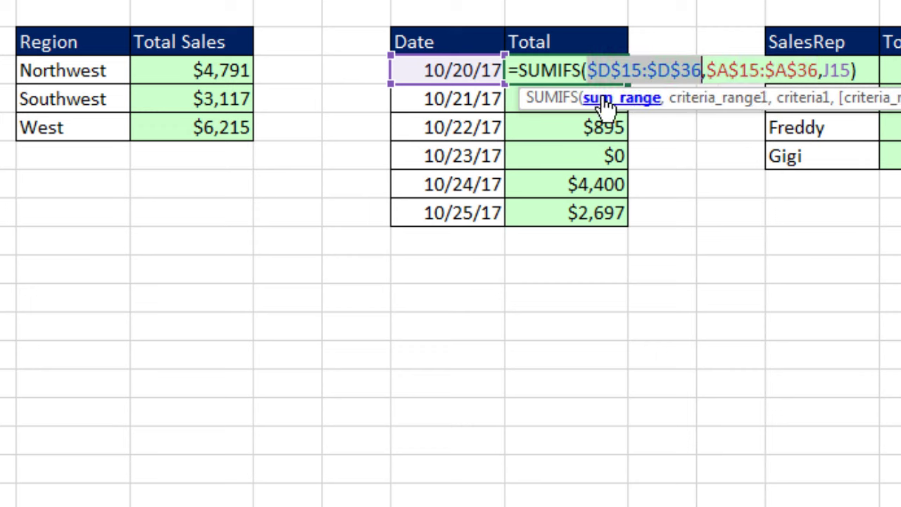
pyautogui.click(703, 100)
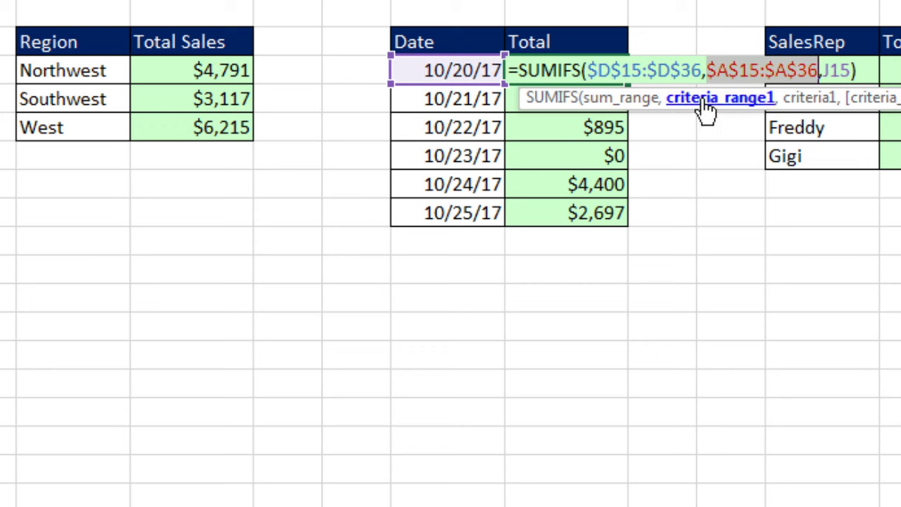
pyautogui.click(808, 105)
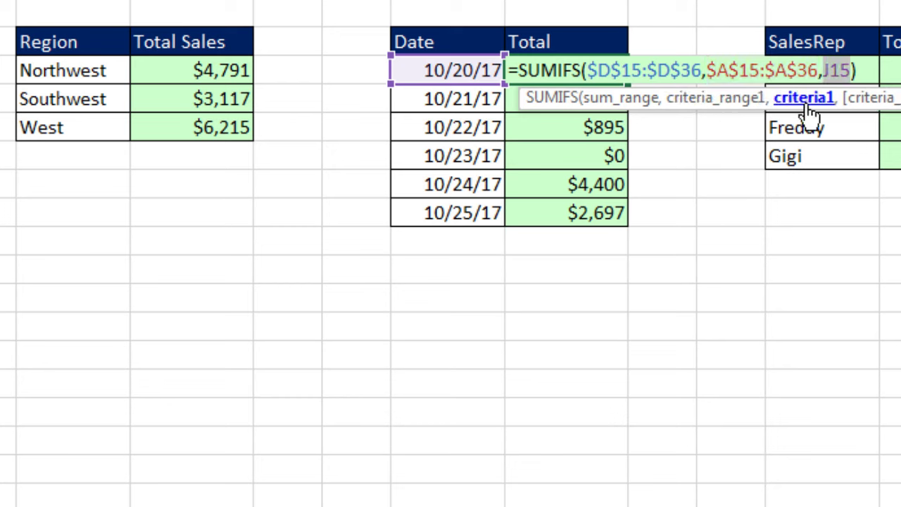
pyautogui.hotkey('ctrl', 'Return')
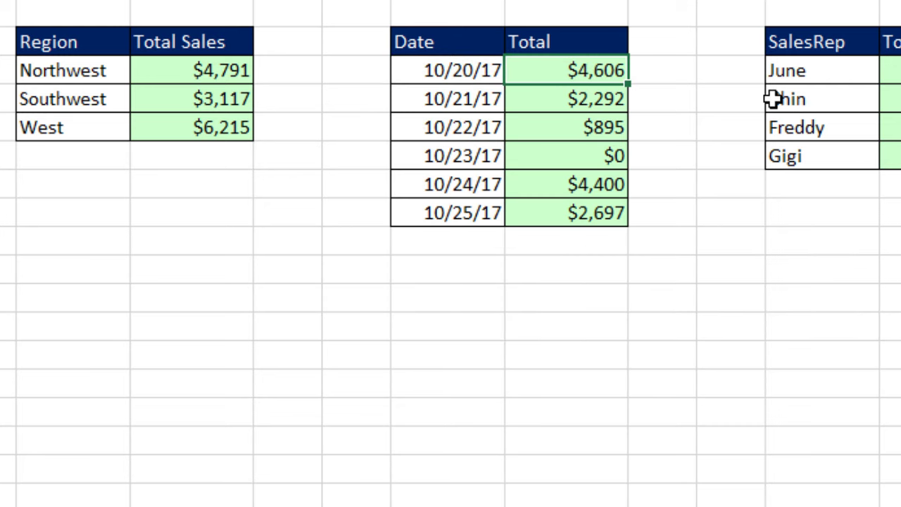
# - Copy the corrected K15 formula down through K20 and check the cell references in the 10/25/17 formula
pyautogui.doubleClick(631, 82)
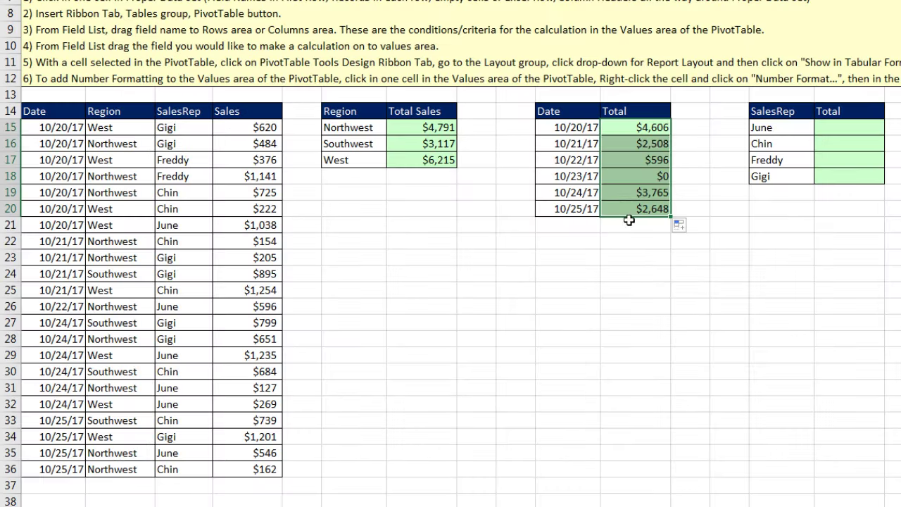
pyautogui.click(625, 208)
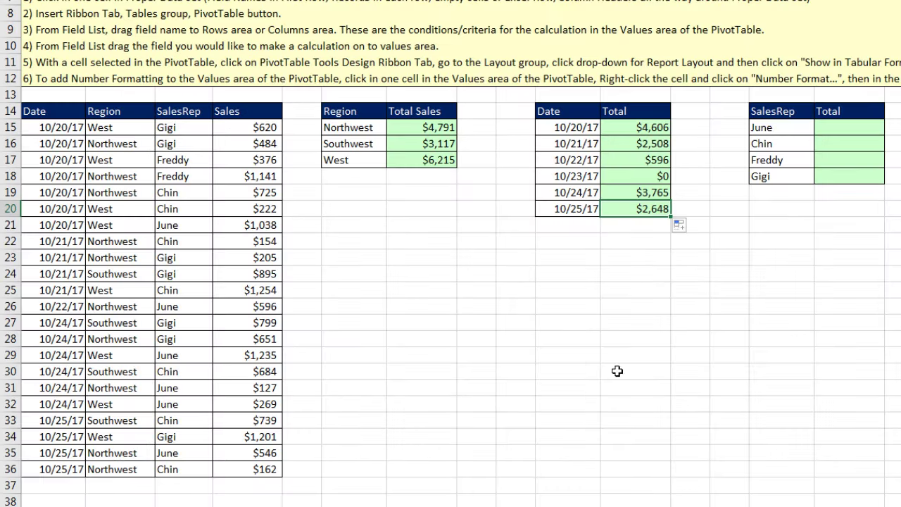
pyautogui.press('F2')
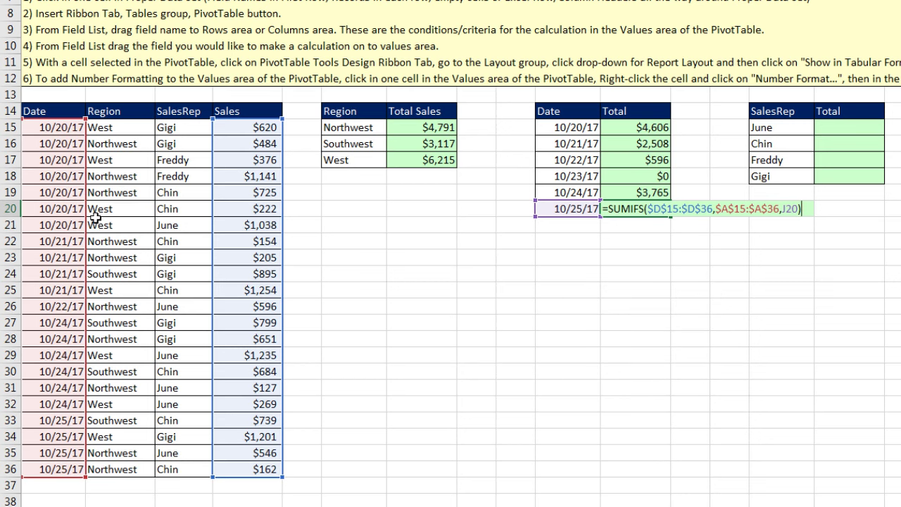
pyautogui.hotkey('ctrl', 'Return')
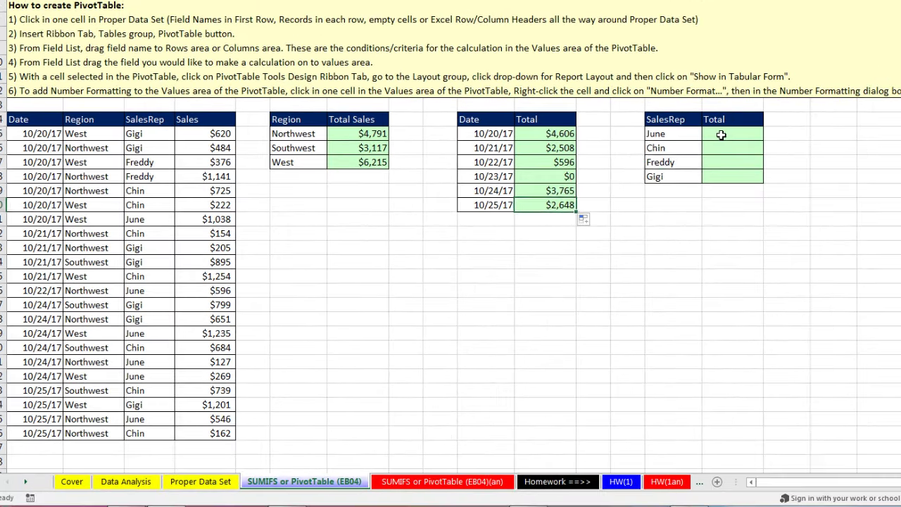
# - Enter =SUMIFS($D$15:$D$36,$C$15:$C$36,N15) in O15 to total the first sales rep's sales, keeping O15 selected
pyautogui.click(836, 129)
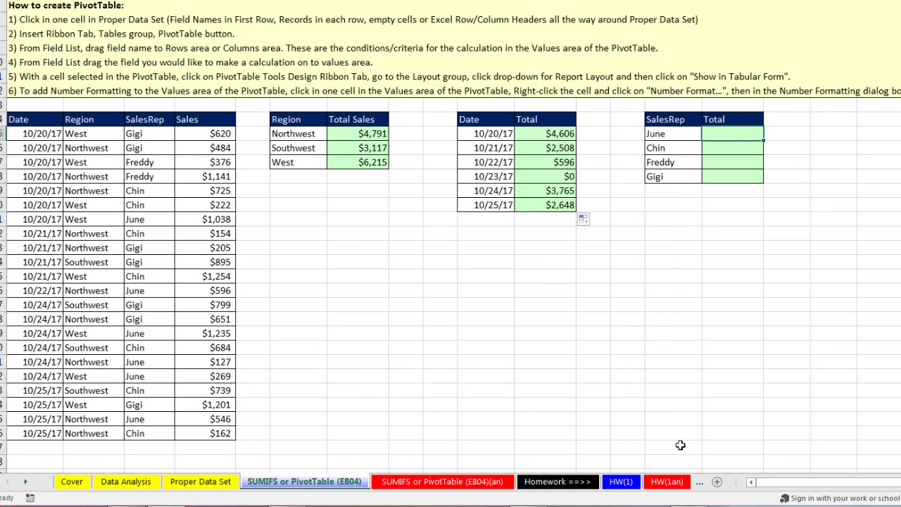
pyautogui.write('=sumifs')
pyautogui.press('Tab')
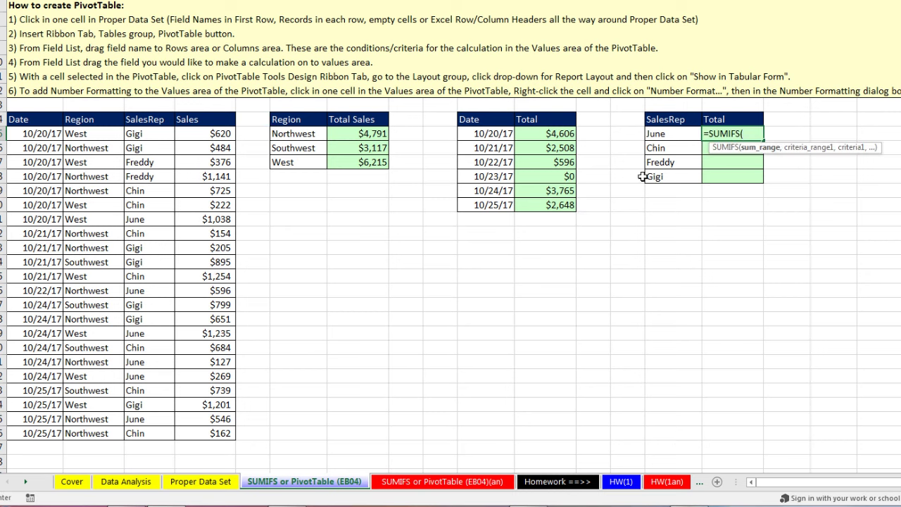
pyautogui.moveTo(193, 133); pyautogui.dragTo(198, 431)
pyautogui.press('F4')
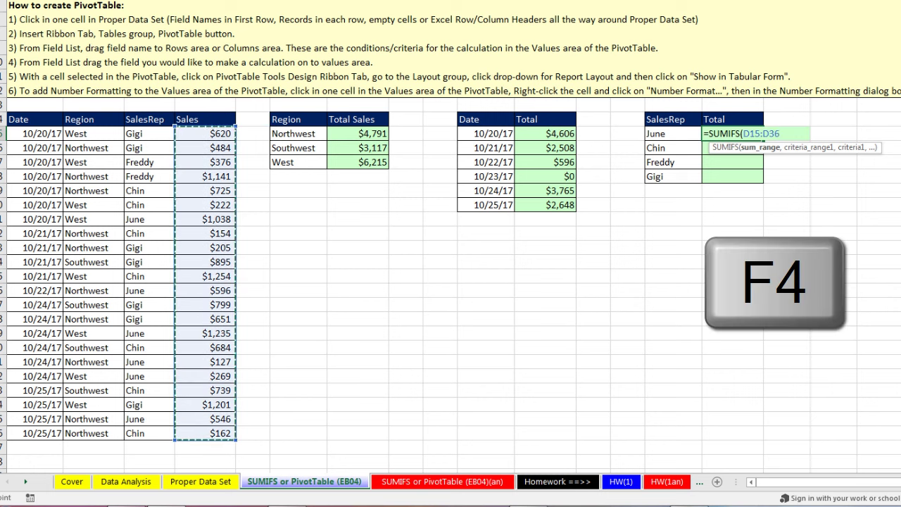
pyautogui.write(',')
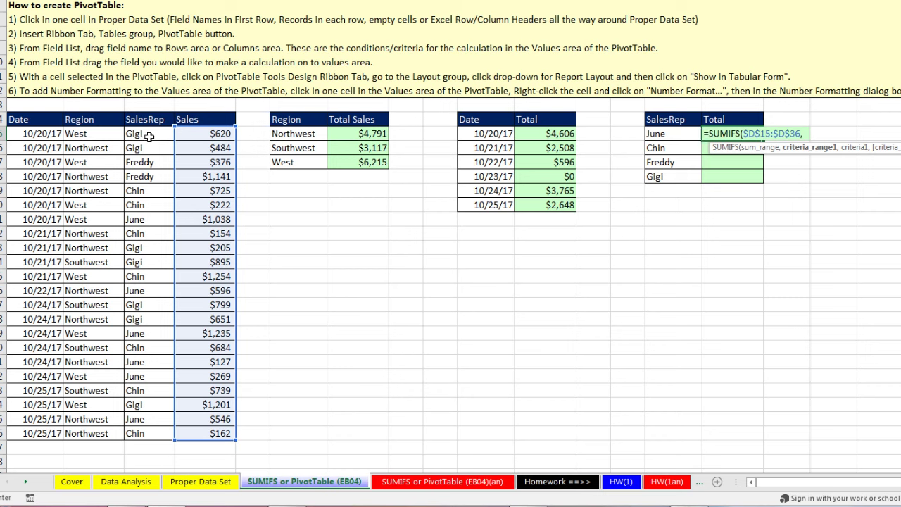
pyautogui.moveTo(149, 134); pyautogui.dragTo(139, 437)
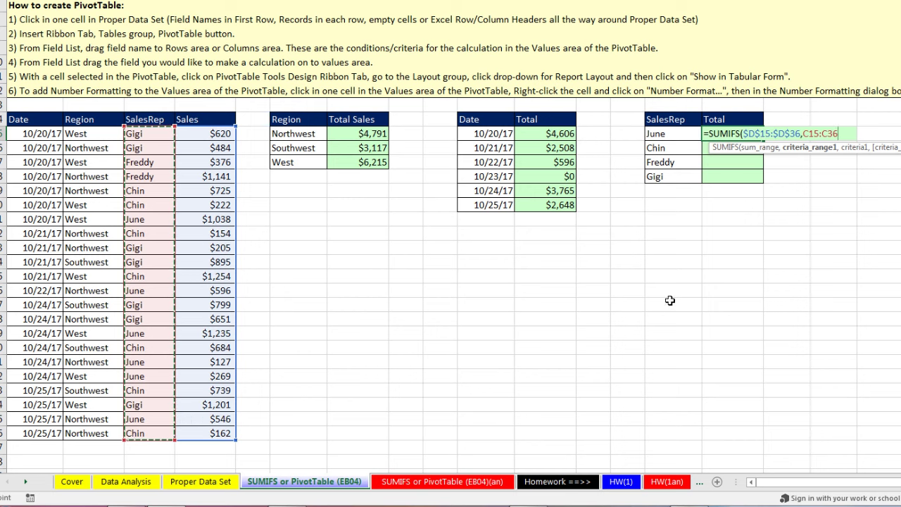
pyautogui.press('F4')
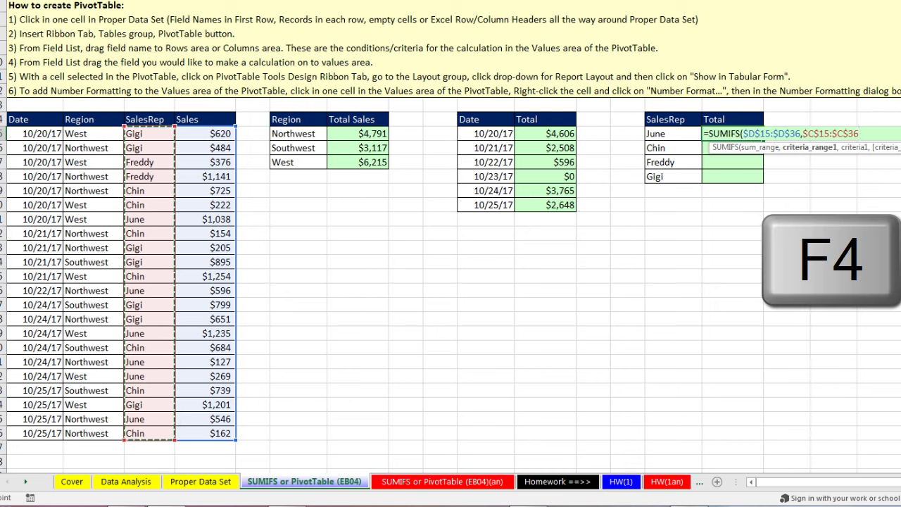
pyautogui.write(',')
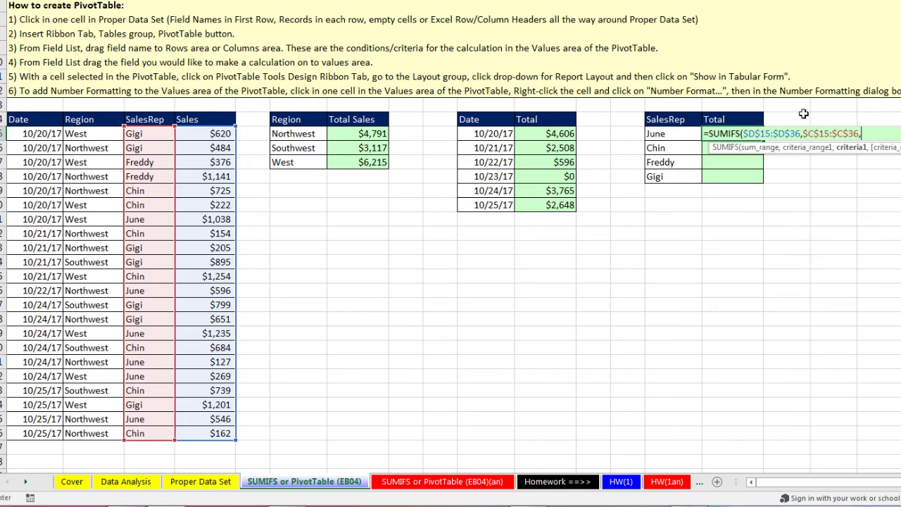
pyautogui.click(656, 134)
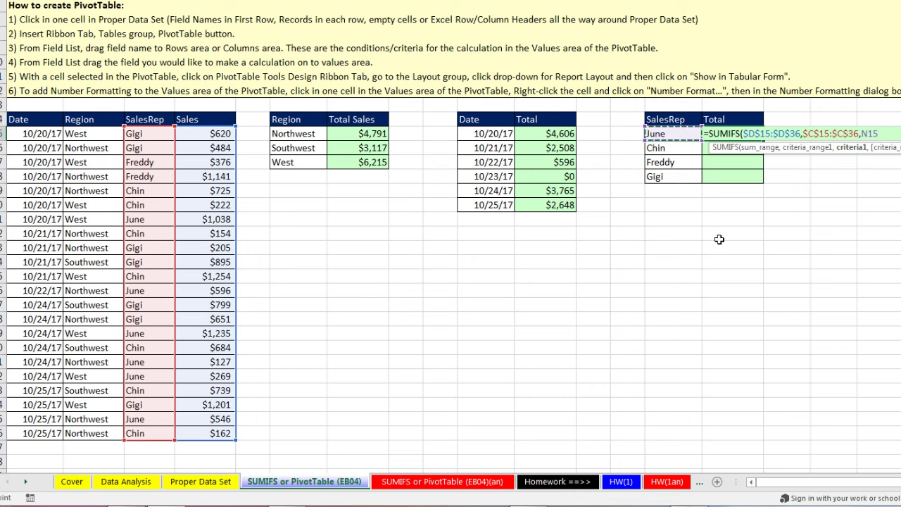
pyautogui.write(')')
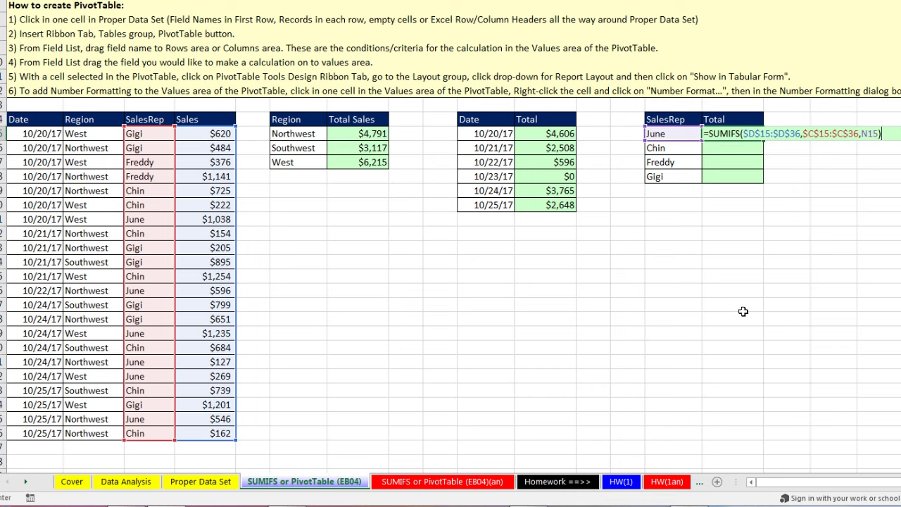
pyautogui.hotkey('ctrl', 'Return')
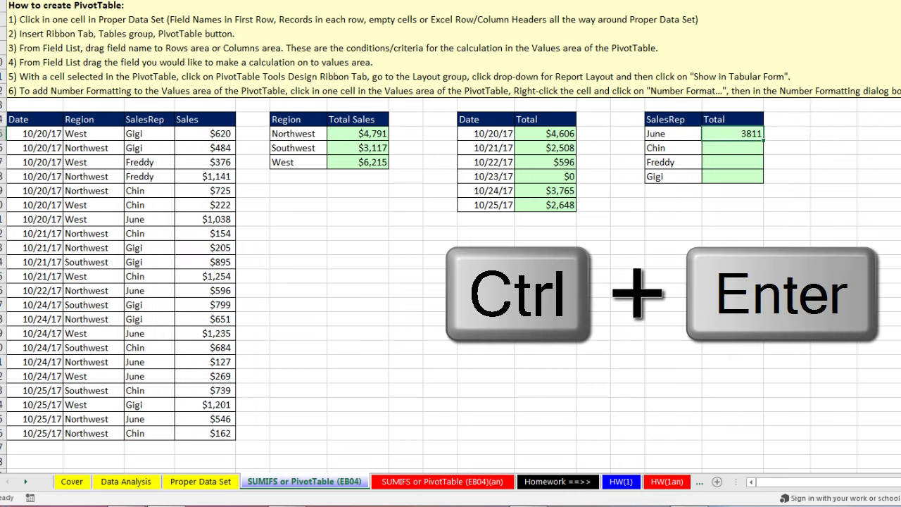
# - Format the first sales rep's total in O15 as Currency with the $ symbol and 0 decimal places
pyautogui.hotkey('ctrl', '1')
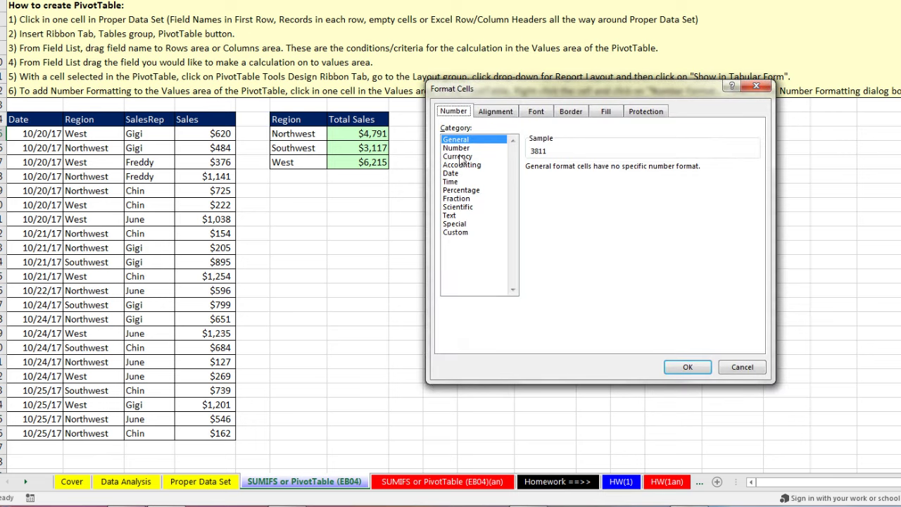
pyautogui.click(459, 156)
pyautogui.click(613, 171)
pyautogui.click(614, 171)
pyautogui.press('Return')
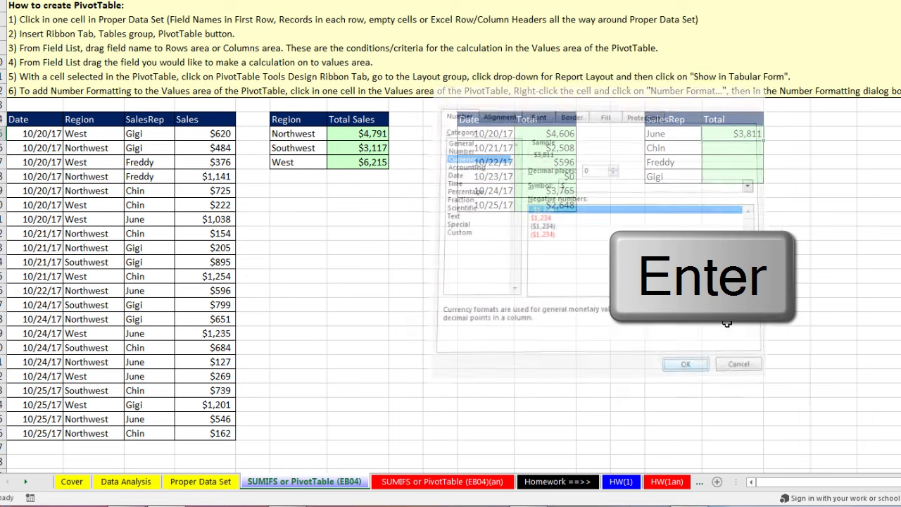
# - Copy the O15 formula down through O18 and check the cell references in the last sales rep's formula
pyautogui.doubleClick(764, 141)
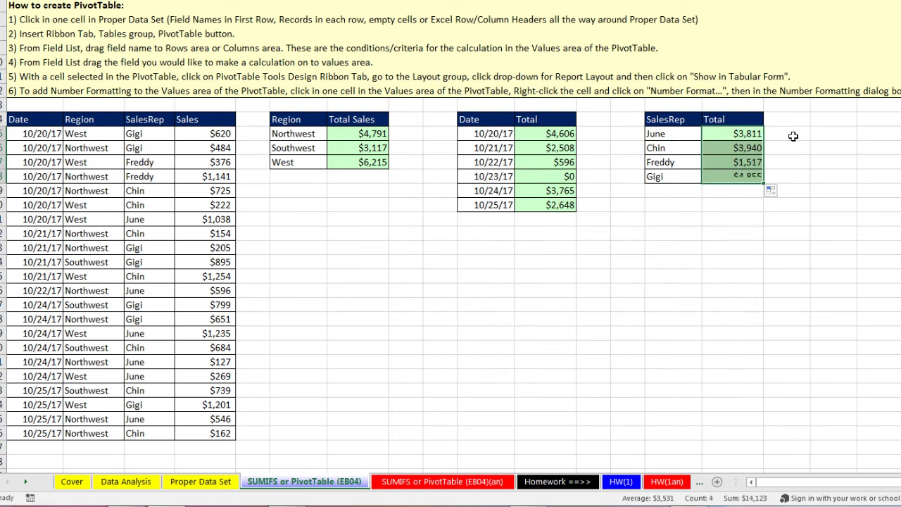
pyautogui.click(741, 178)
pyautogui.press('F2')
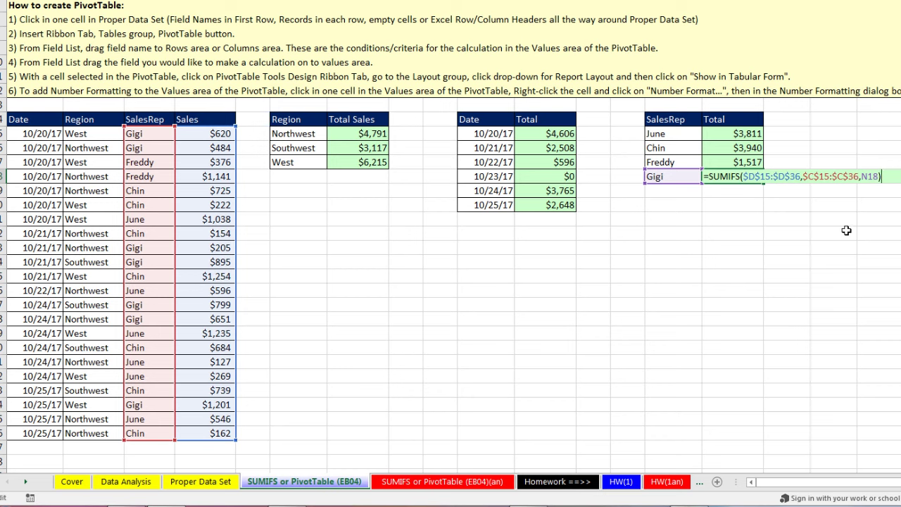
pyautogui.hotkey('ctrl', 'Return')
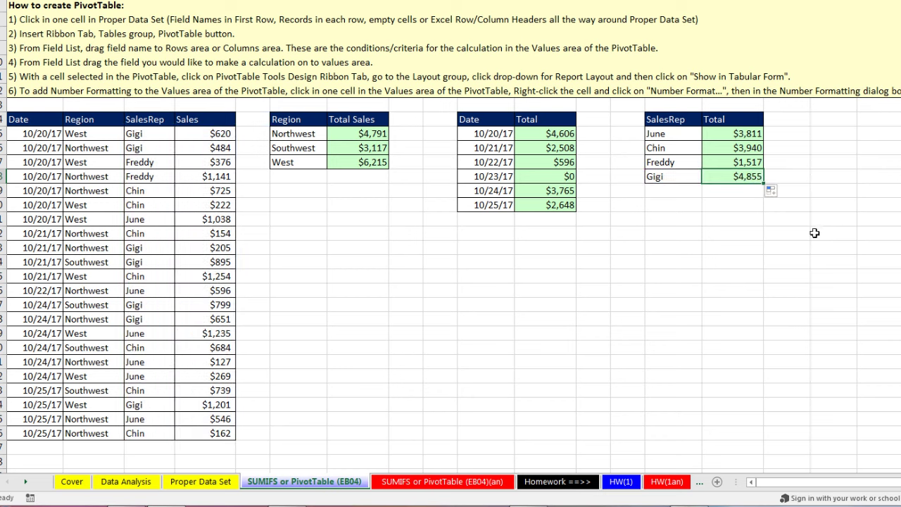
# - Select the Southwest total in G16
pyautogui.click(366, 151)
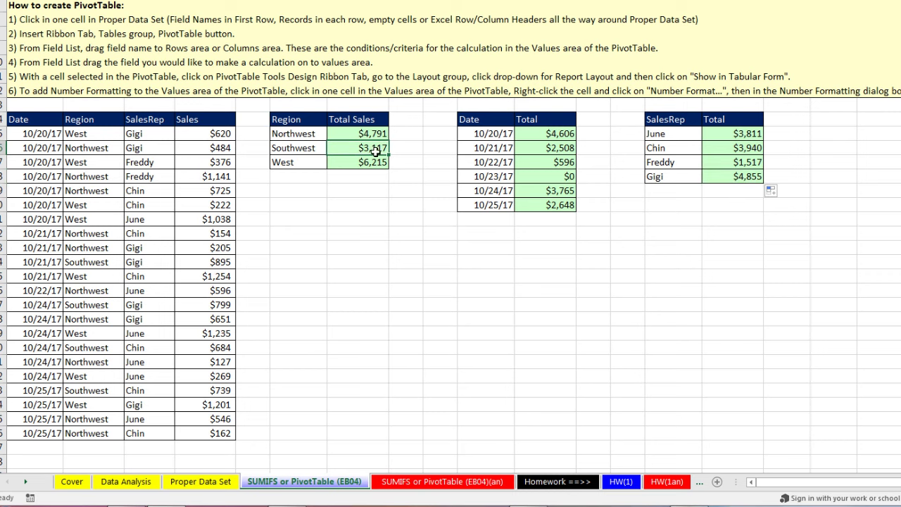
# - Examine the cell references in the SUMIFS formulas for the Southwest region (G16), 10/23/17 (K18) and the second sales rep (O16)
pyautogui.press('F2')
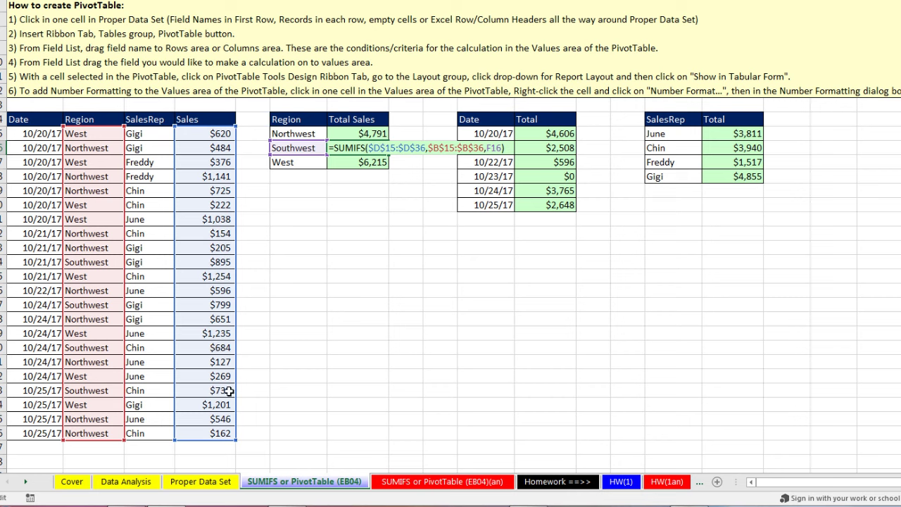
pyautogui.press('Escape')
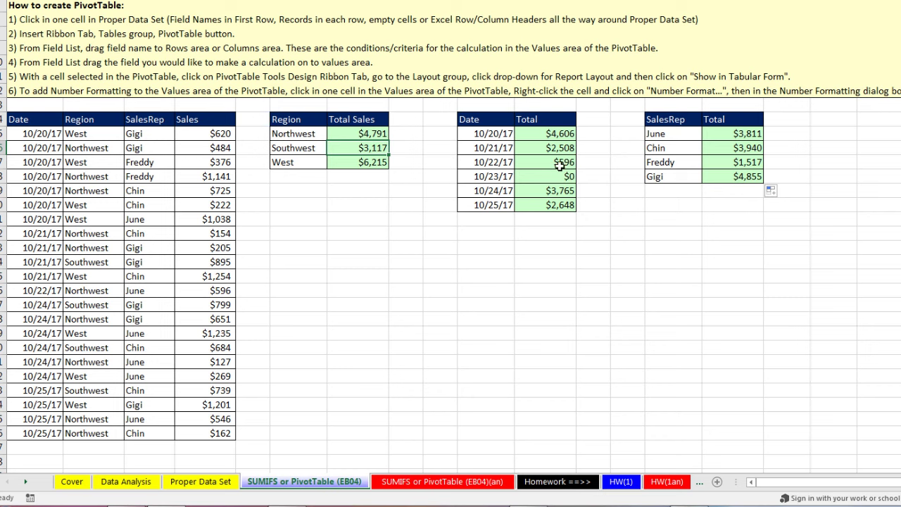
pyautogui.click(554, 164)
pyautogui.click(543, 177)
pyautogui.press('F2')
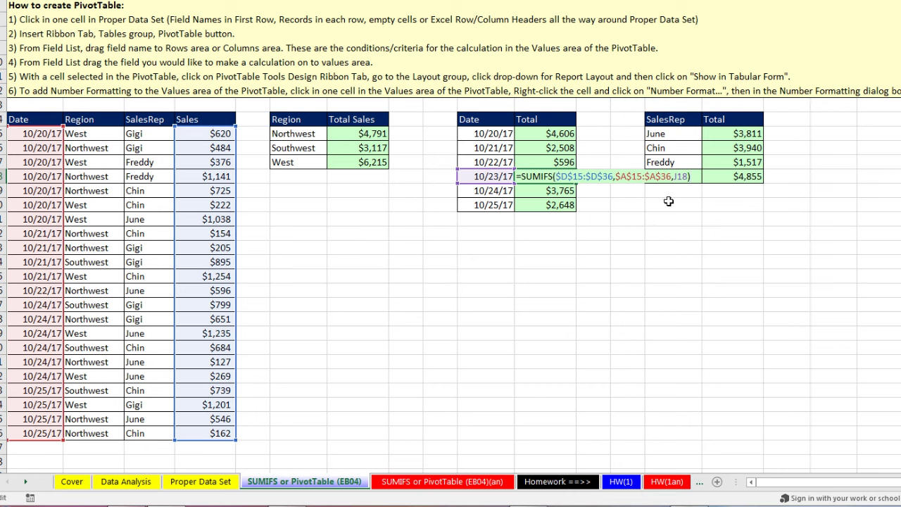
pyautogui.press('Escape')
pyautogui.click(730, 148)
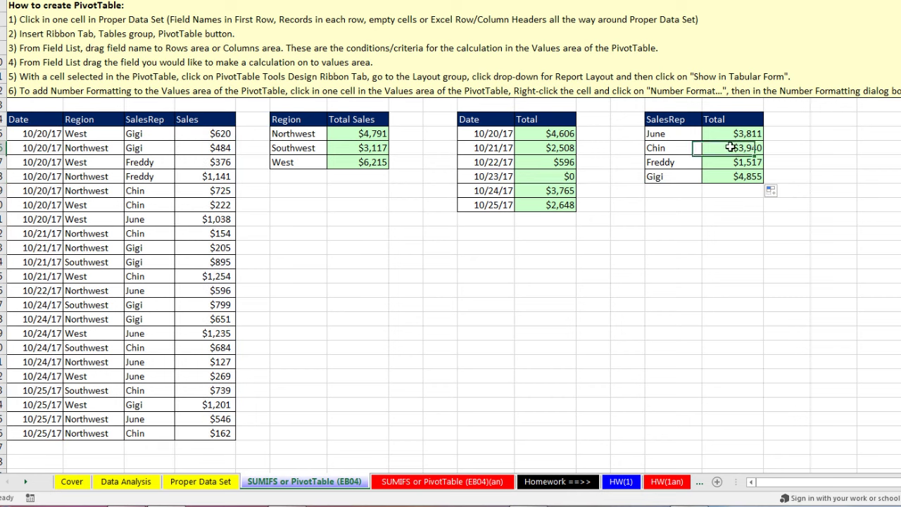
pyautogui.doubleClick(731, 148)
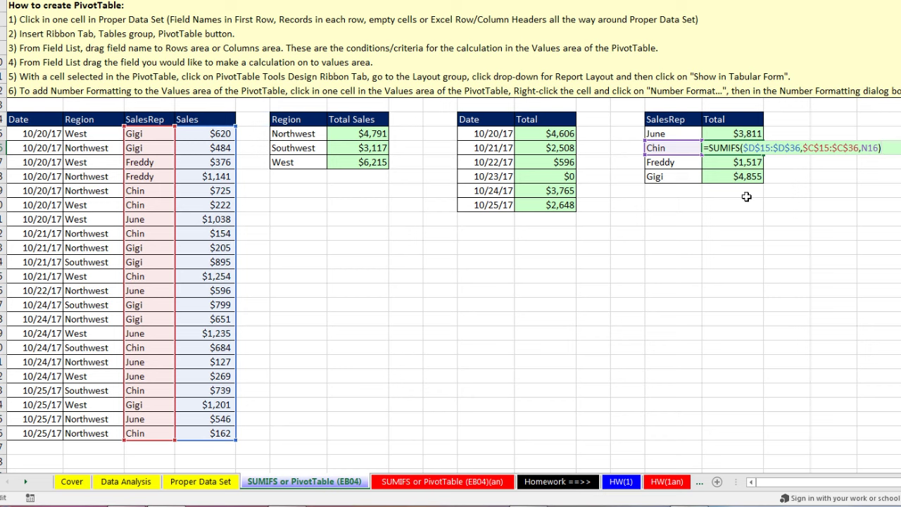
pyautogui.hotkey('ctrl', 'Return')
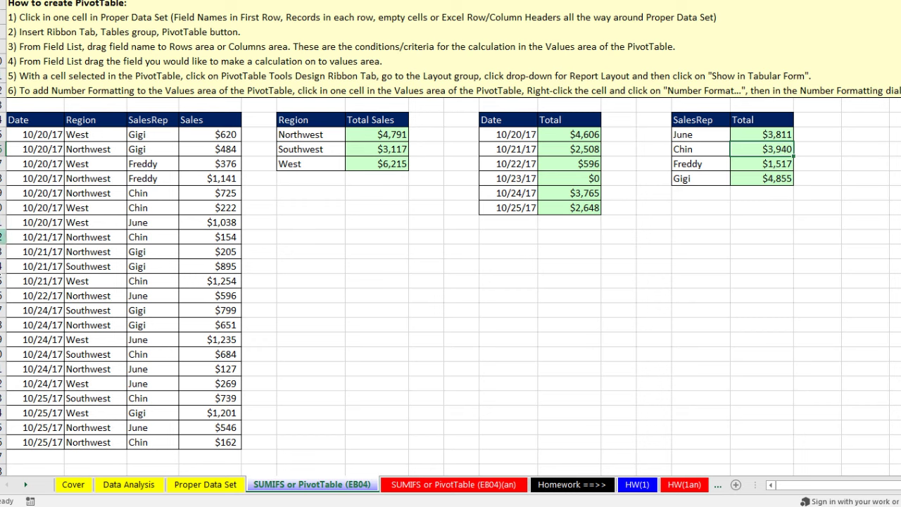
# - Start creating a PivotTable from the sales data set A14:D36, with C17 inside the data set selected
pyautogui.click(145, 164)
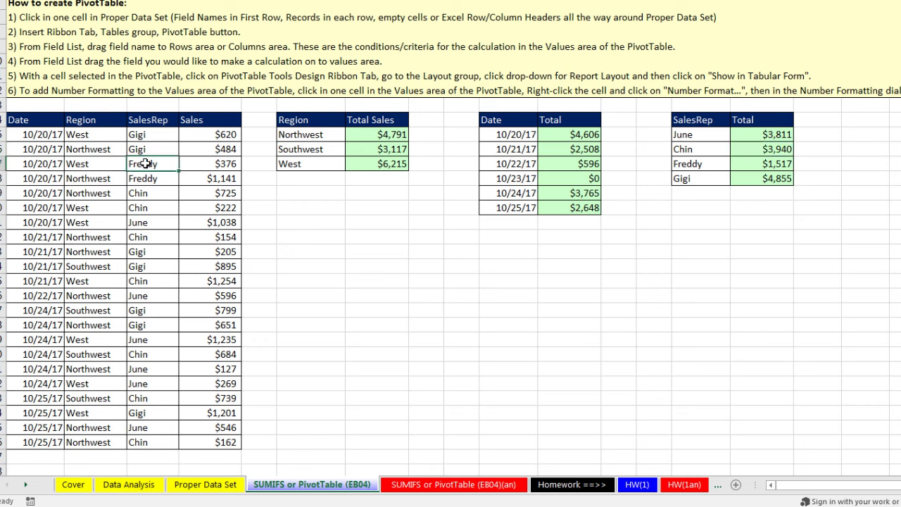
pyautogui.click(92, 147)
pyautogui.click(91, 121)
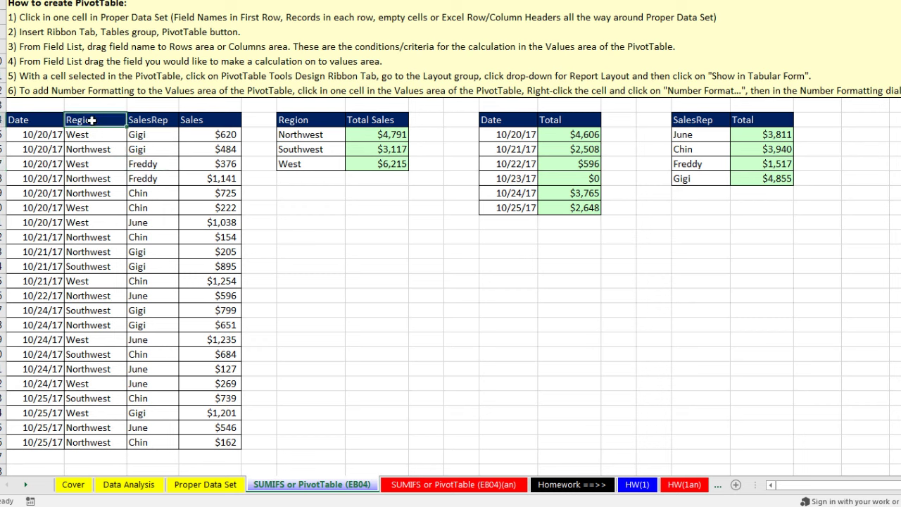
pyautogui.click(143, 164)
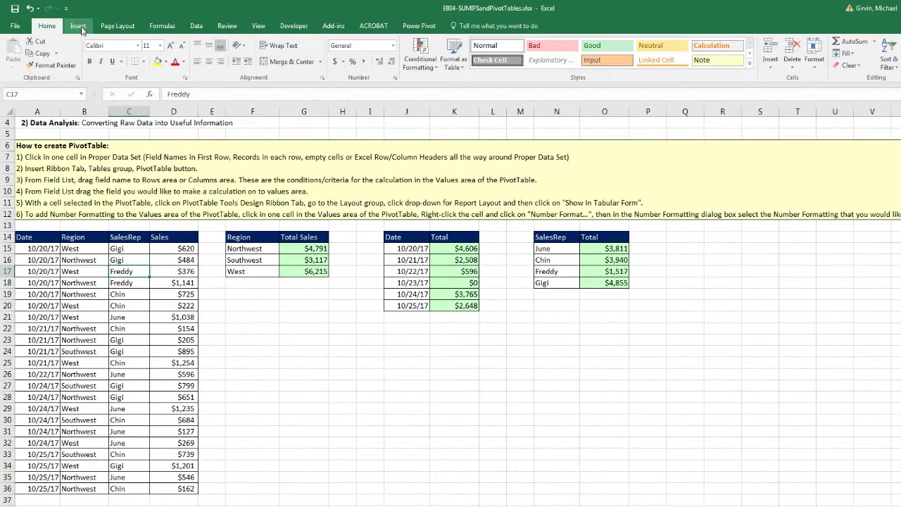
pyautogui.click(78, 26)
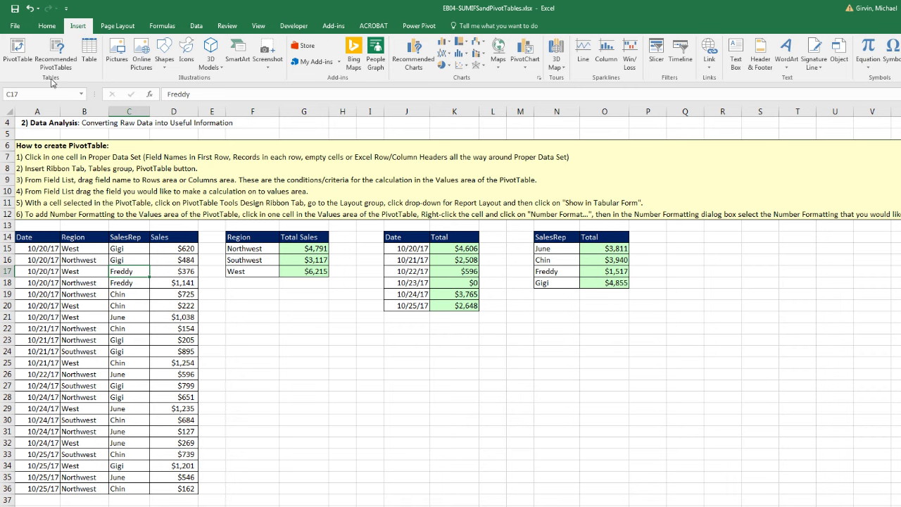
pyautogui.click(18, 51)
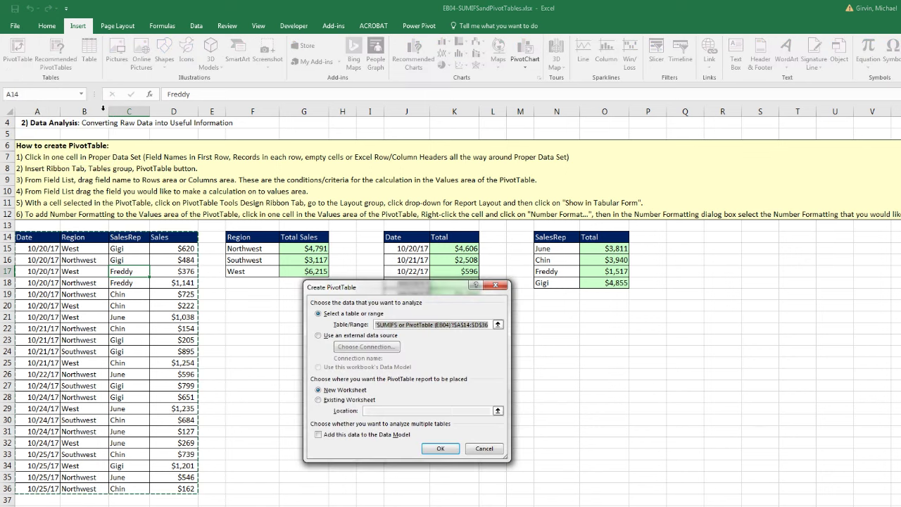
pyautogui.moveTo(397, 294); pyautogui.dragTo(439, 308)
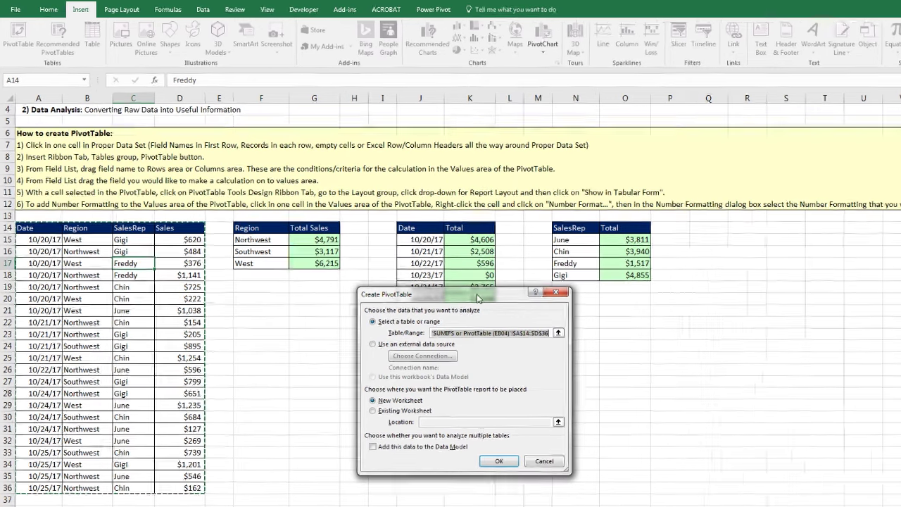
pyautogui.moveTo(461, 302); pyautogui.dragTo(354, 275)
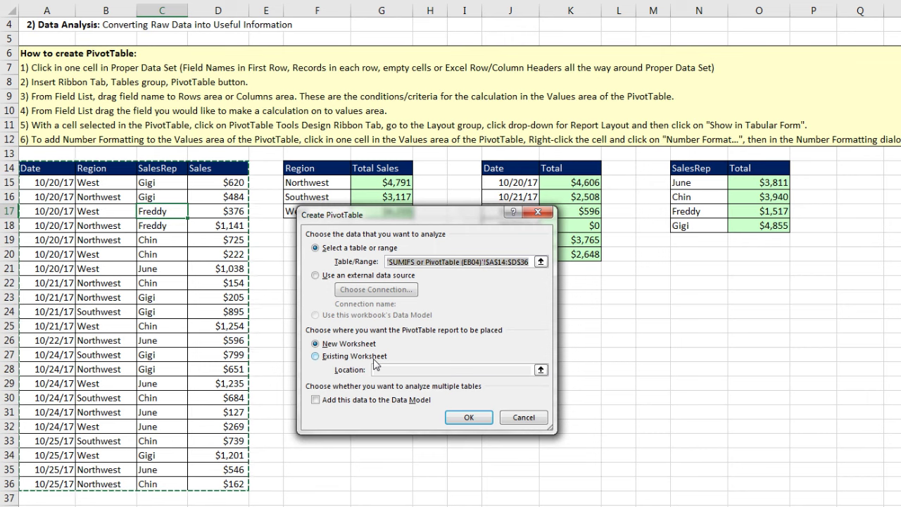
# - Place the PivotTable on the existing worksheet with its location at cell F23 and create it
pyautogui.click(314, 357)
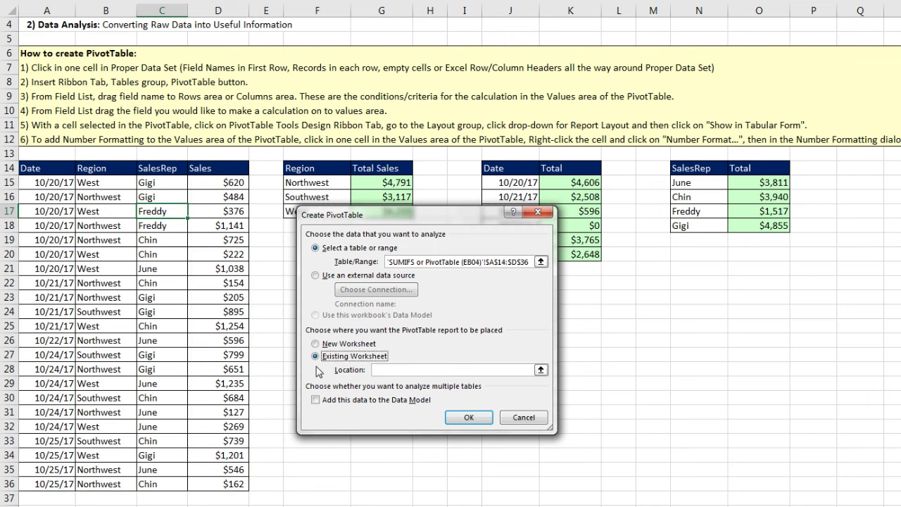
pyautogui.click(384, 369)
pyautogui.moveTo(370, 217); pyautogui.dragTo(493, 231)
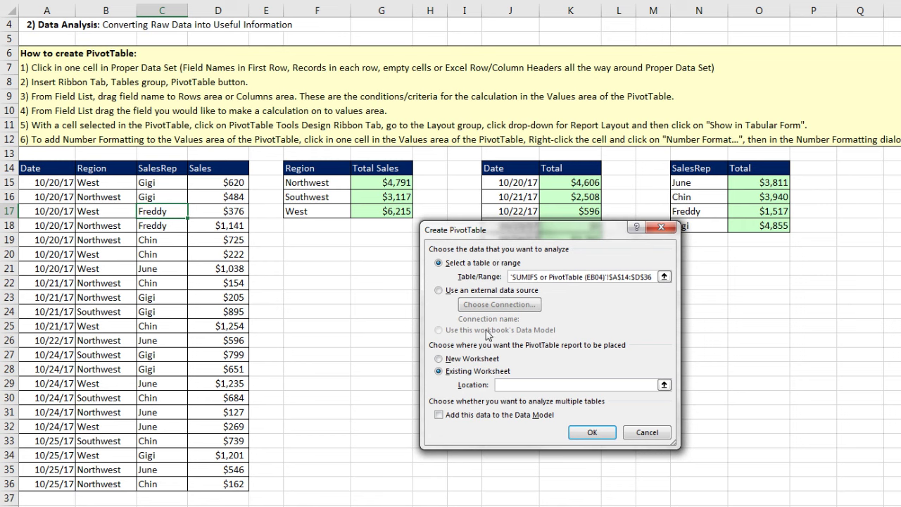
pyautogui.click(300, 300)
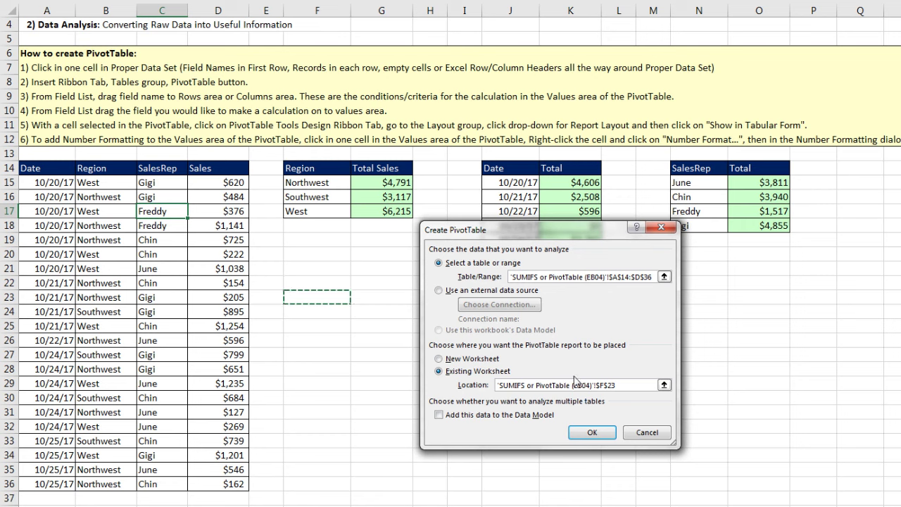
pyautogui.click(589, 432)
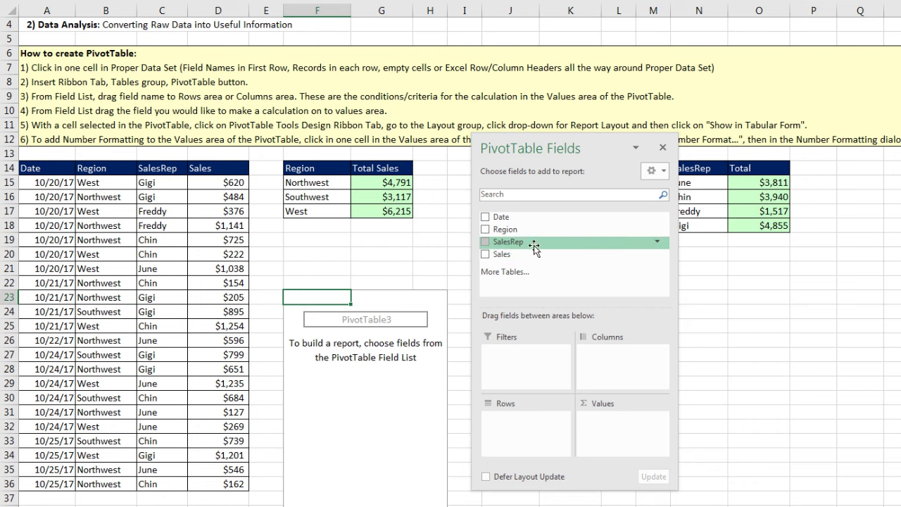
# - Summarize Sales by Region in the PivotTable, with Region as rows and Sales as values, and show the report in Tabular Form
pyautogui.click(485, 230)
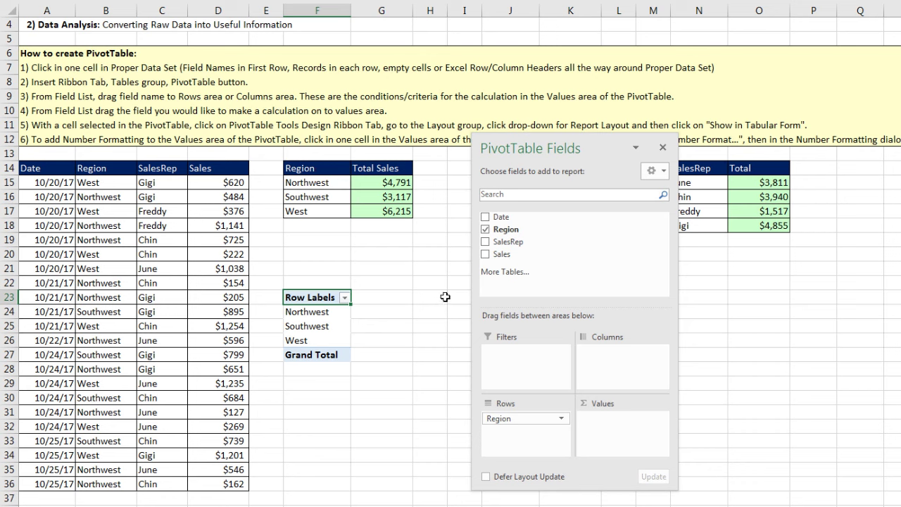
pyautogui.click(485, 254)
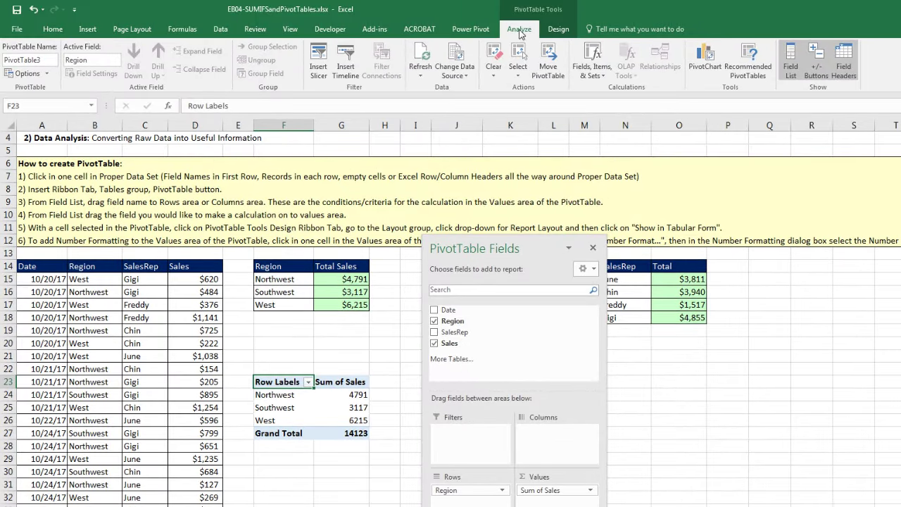
pyautogui.click(556, 29)
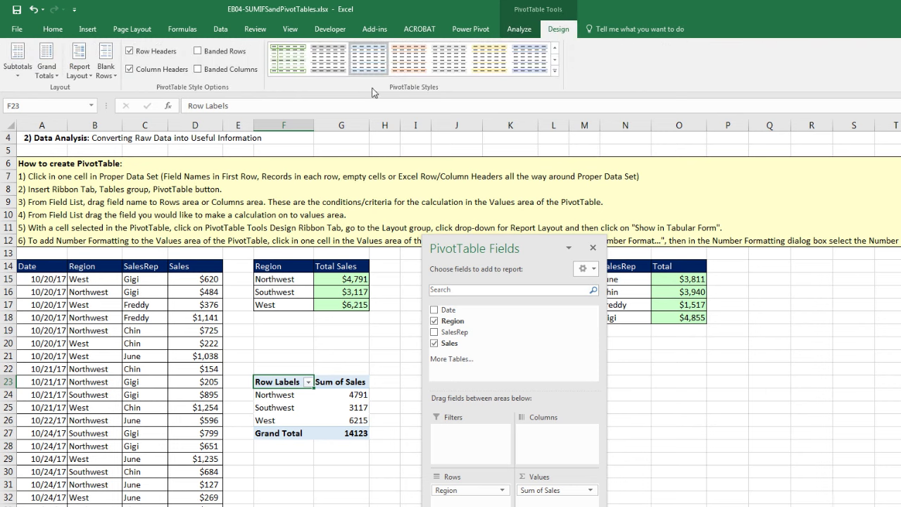
pyautogui.click(90, 77)
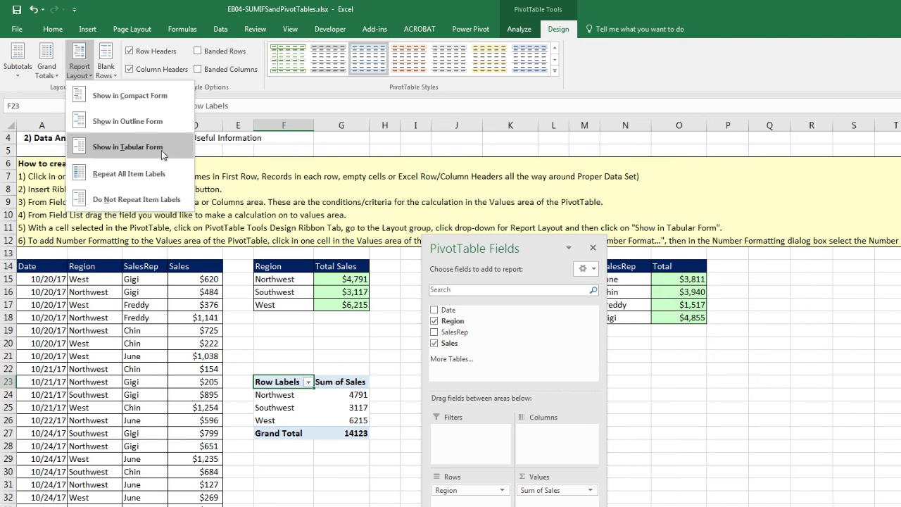
pyautogui.click(147, 150)
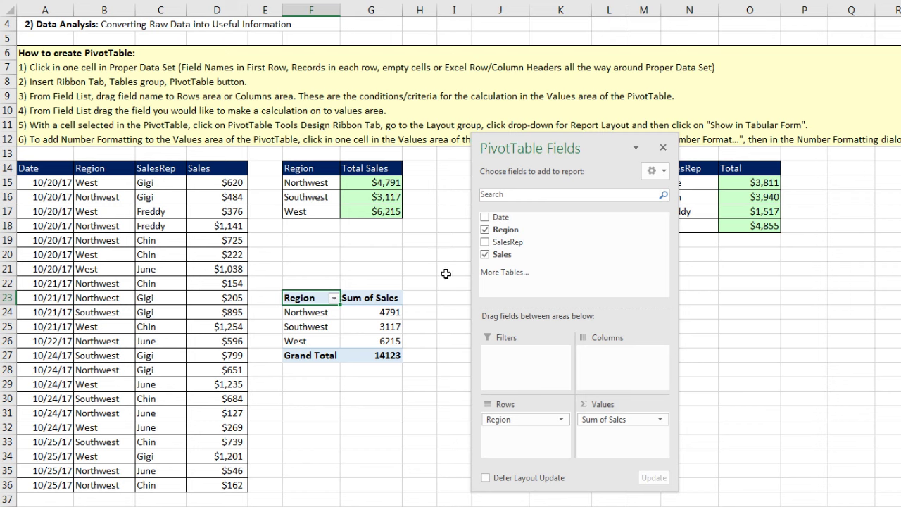
# - Check the number format applied to the SUMIFS region totals in G15:G17
pyautogui.click(387, 326)
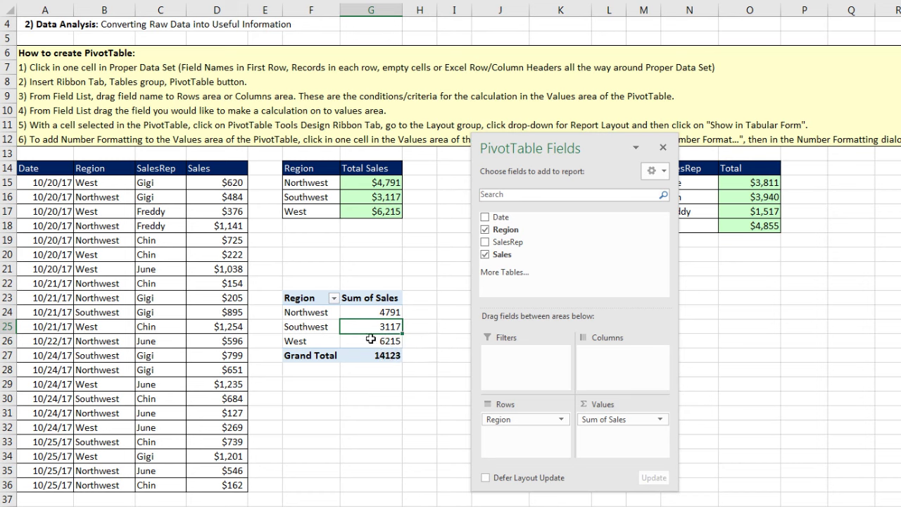
pyautogui.moveTo(370, 338)
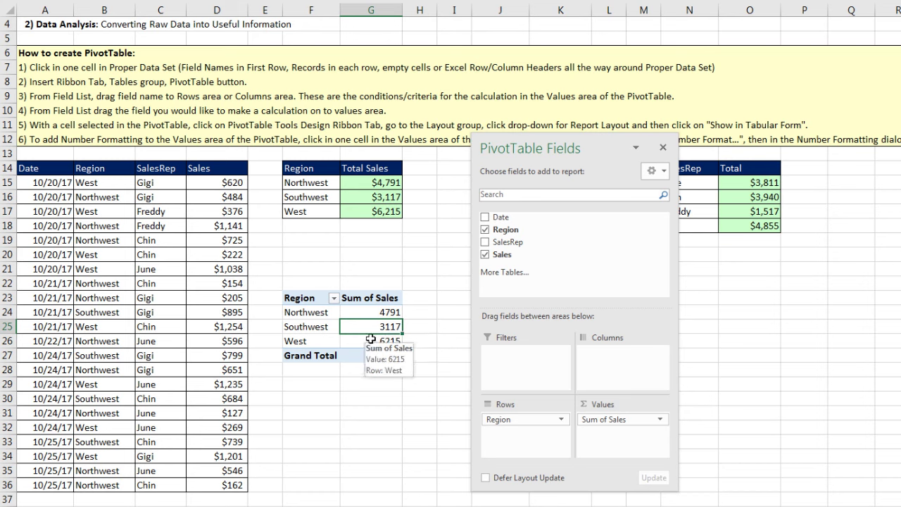
pyautogui.click(360, 183)
pyautogui.moveTo(360, 184); pyautogui.dragTo(362, 210)
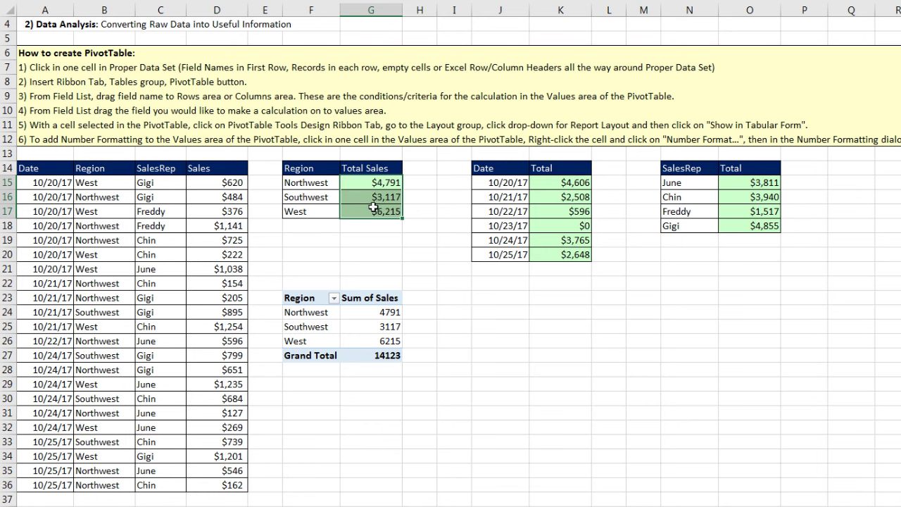
pyautogui.hotkey('ctrl', '1')
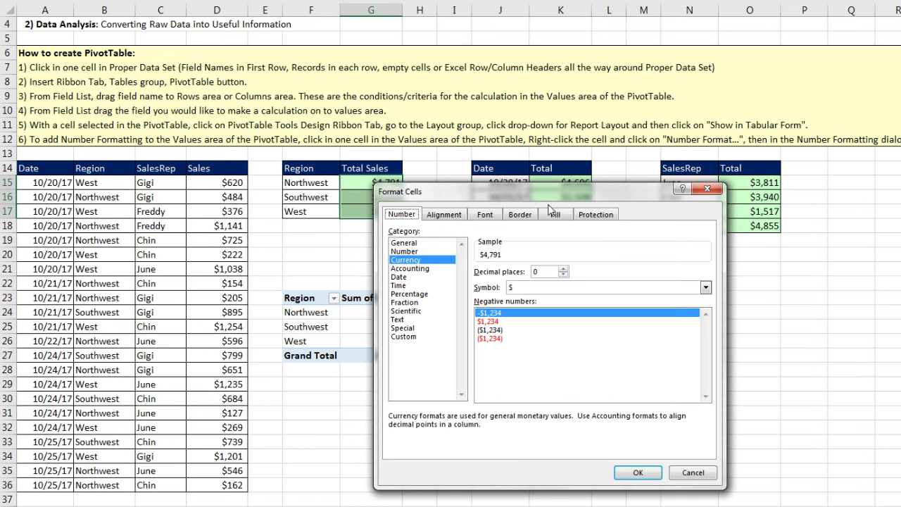
pyautogui.press('Return')
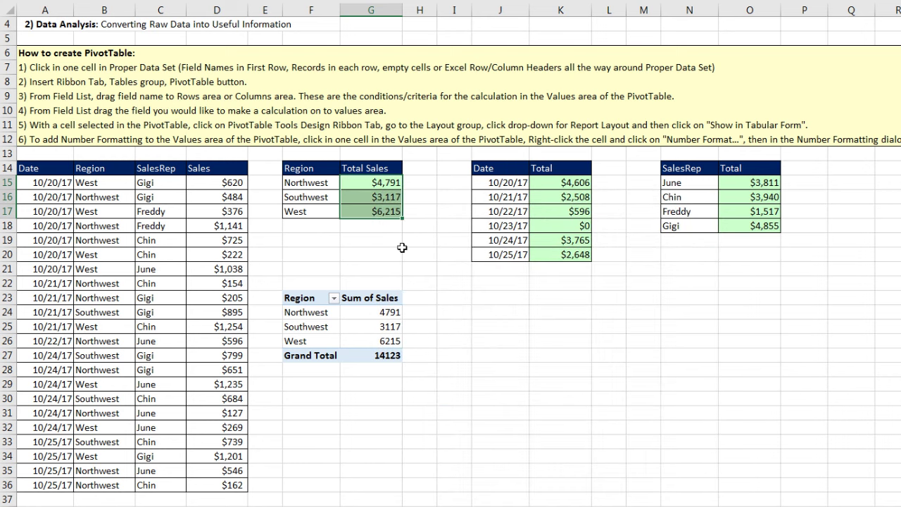
# - Inspect the PivotTable's region and value cells and view the Format Cells options for the Southwest value in G25
pyautogui.click(371, 325)
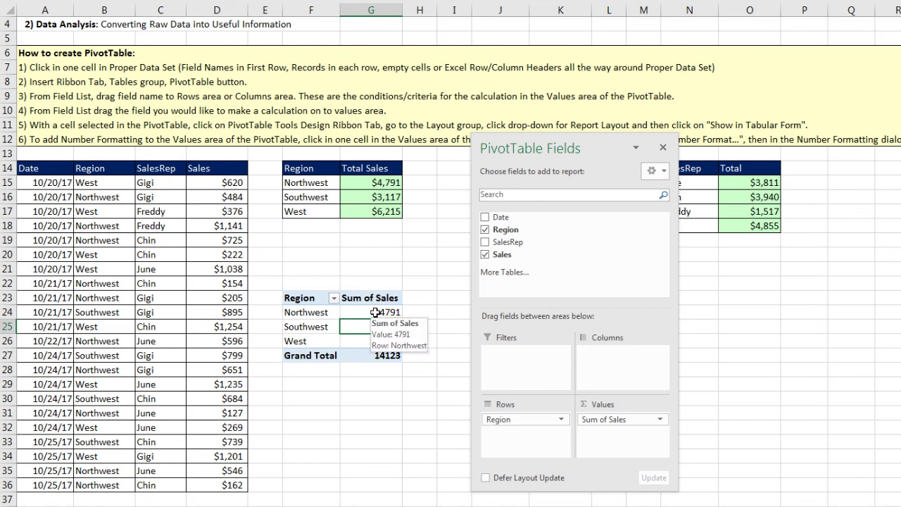
pyautogui.click(385, 341)
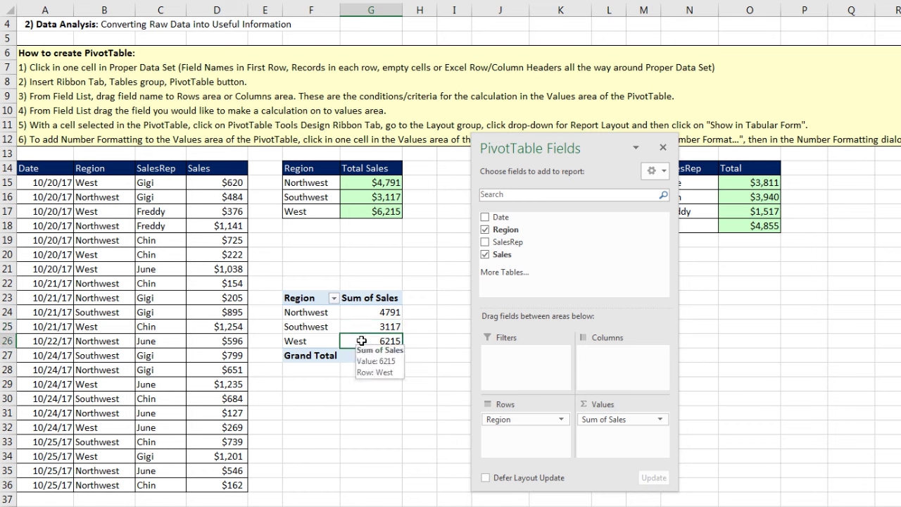
pyautogui.click(315, 326)
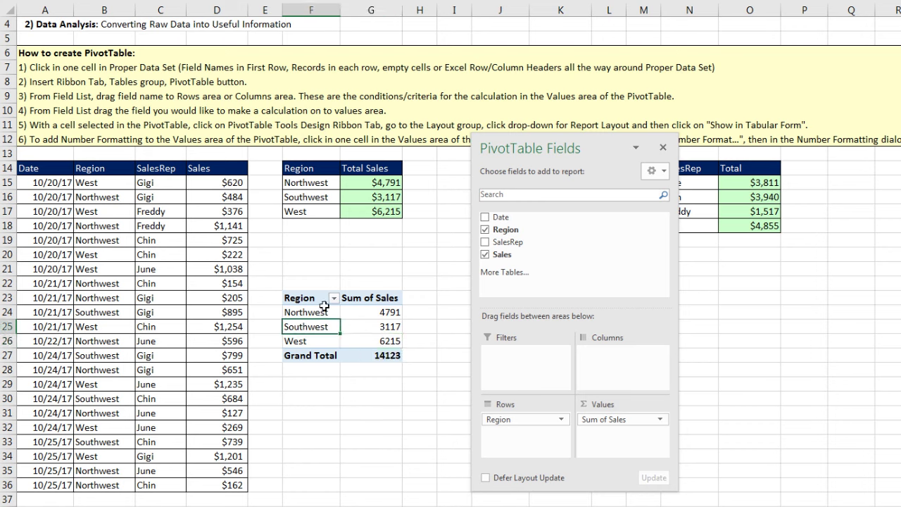
pyautogui.click(360, 323)
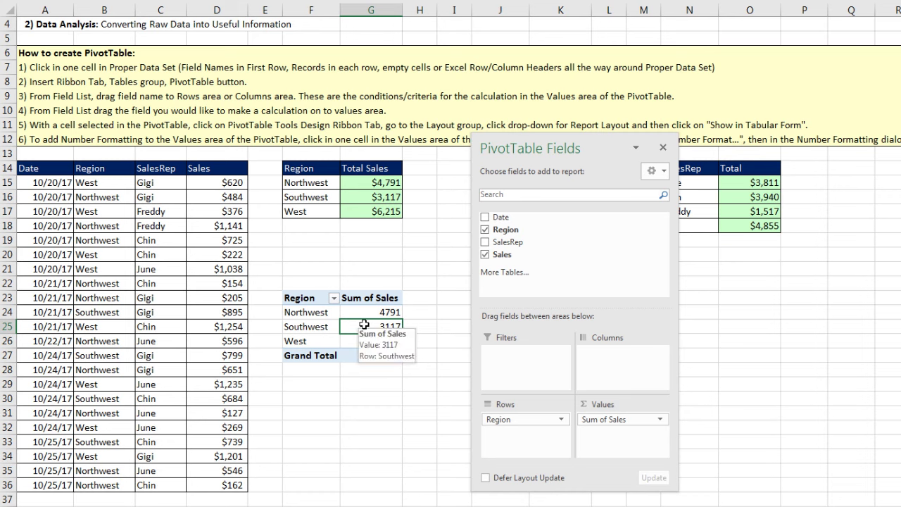
pyautogui.rightClick(364, 325)
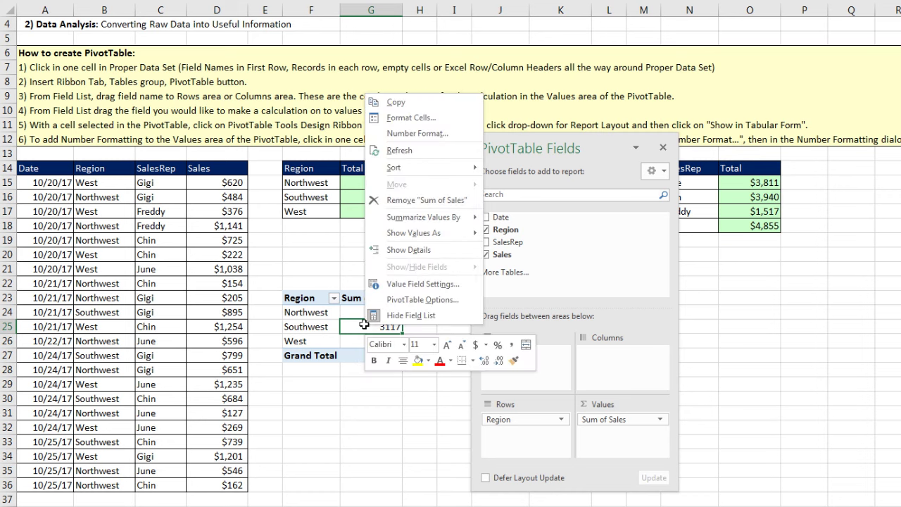
pyautogui.click(411, 118)
pyautogui.moveTo(437, 14); pyautogui.dragTo(626, 180)
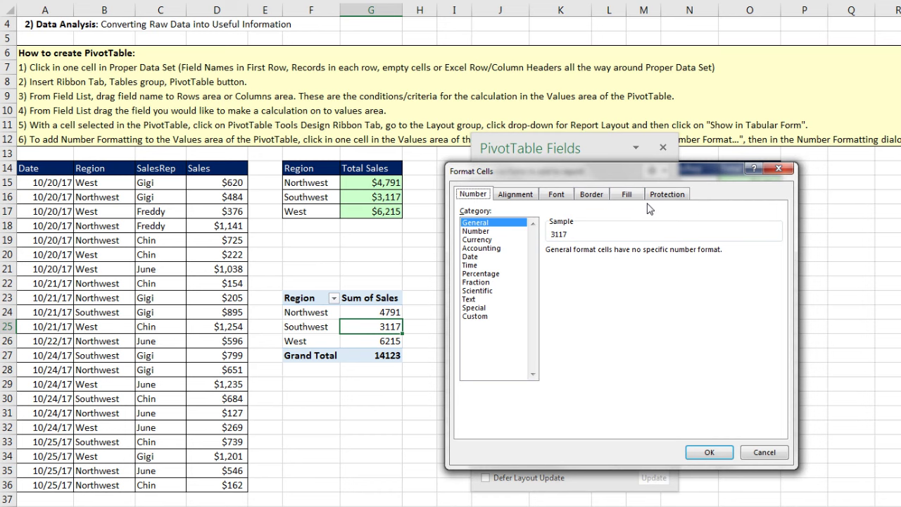
pyautogui.press('Escape')
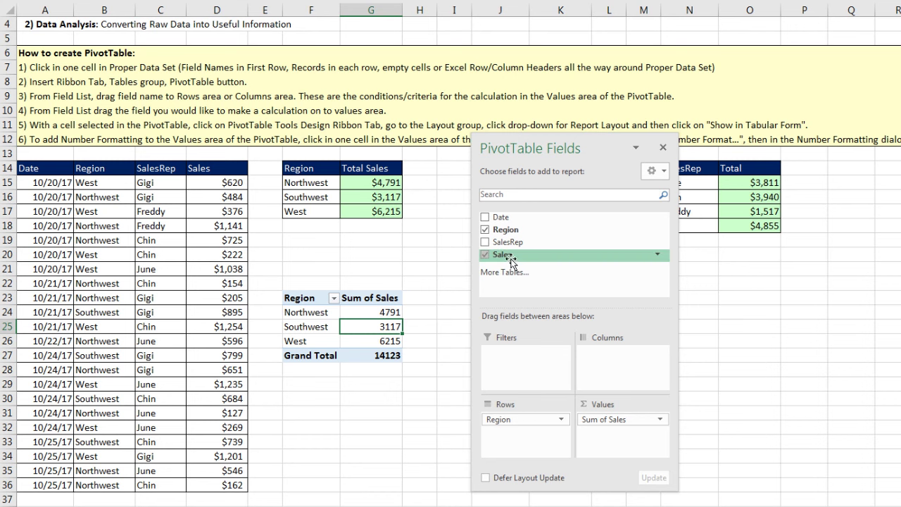
# - Compare the formatting commands available for the PivotTable's Southwest value in G25 and the SUMIFS West total in G17
pyautogui.rightClick(364, 329)
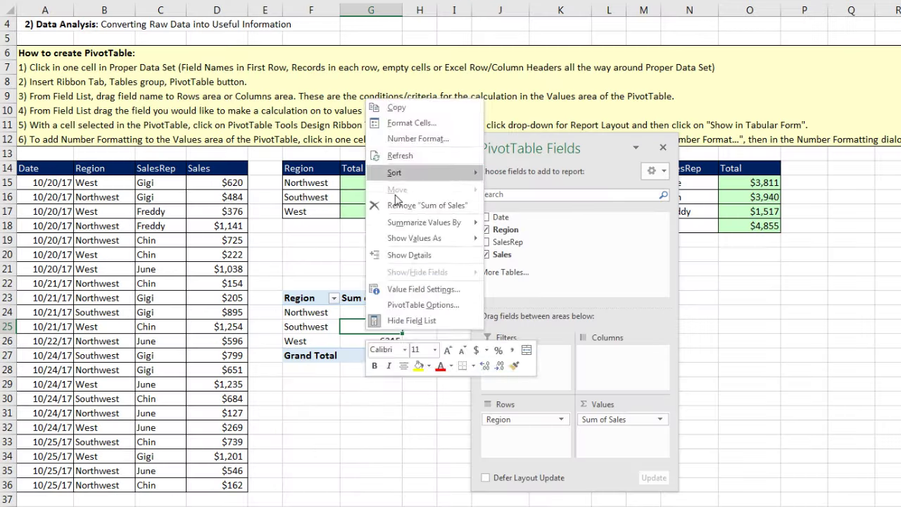
pyautogui.press('Escape')
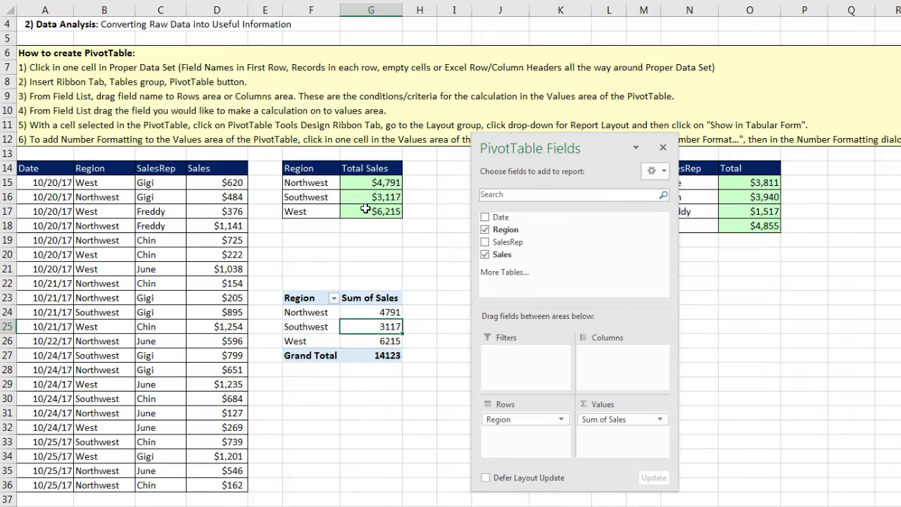
pyautogui.rightClick(366, 209)
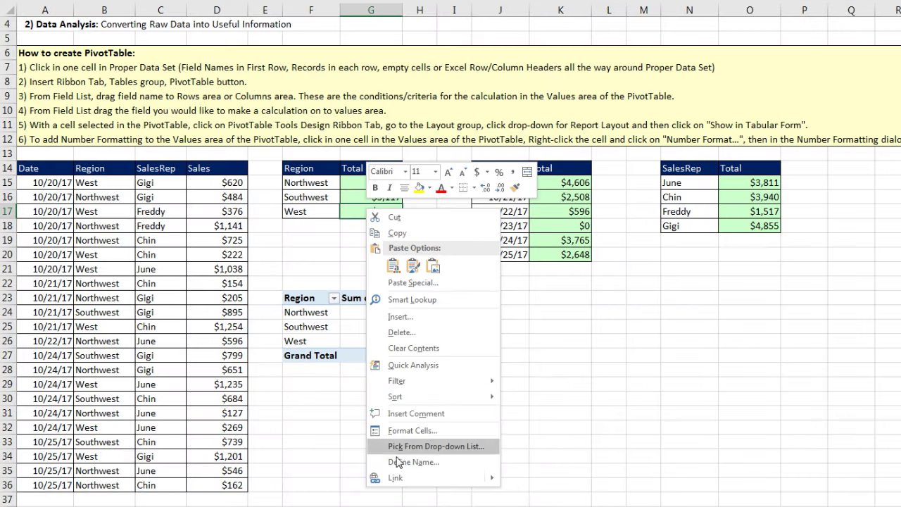
pyautogui.press('Escape')
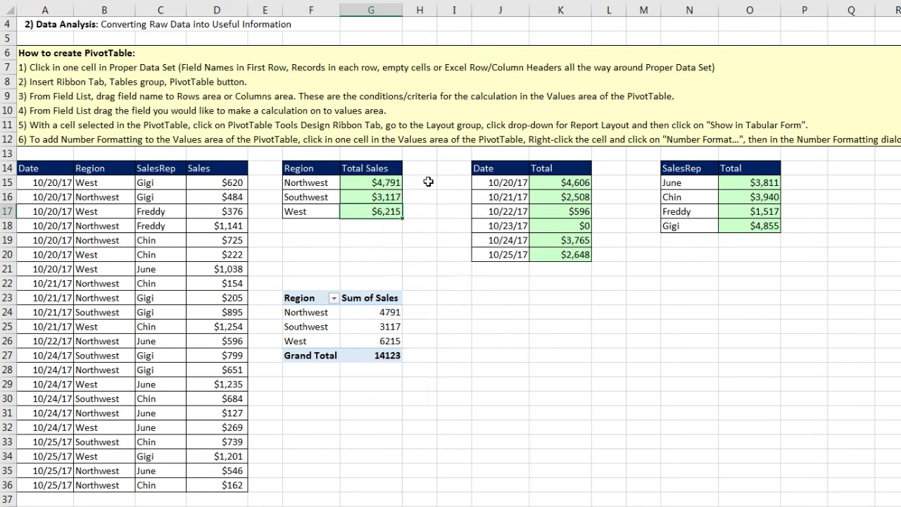
# - Apply Currency number formatting with 0 decimal places to the region PivotTable's Sum of Sales field
pyautogui.click(377, 313)
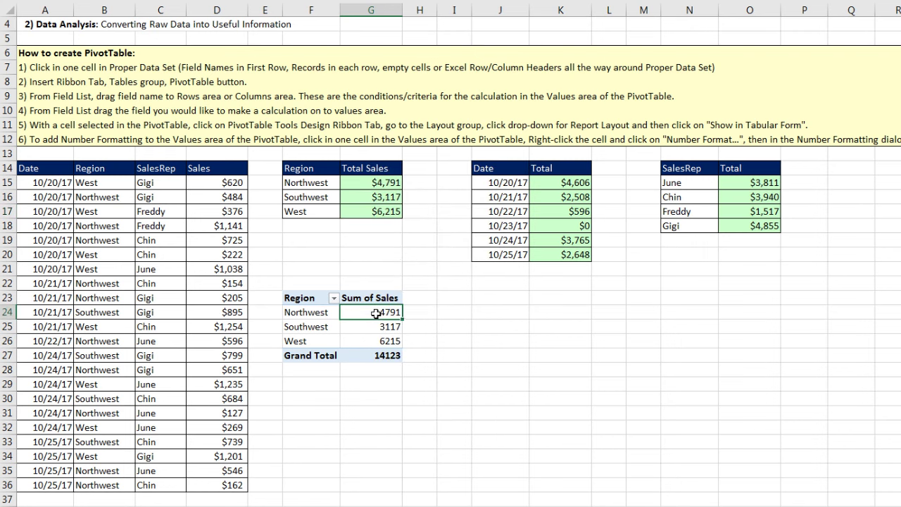
pyautogui.rightClick(377, 313)
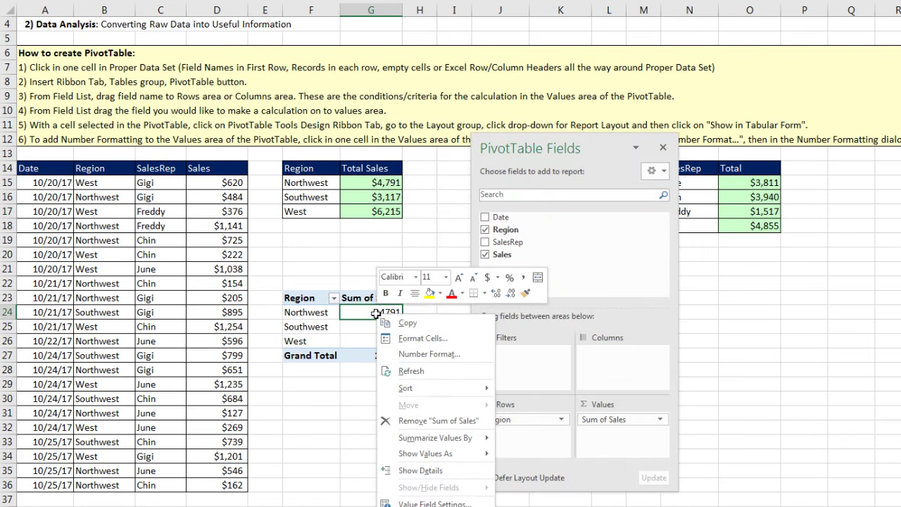
pyautogui.click(411, 361)
pyautogui.moveTo(416, 157); pyautogui.dragTo(603, 204)
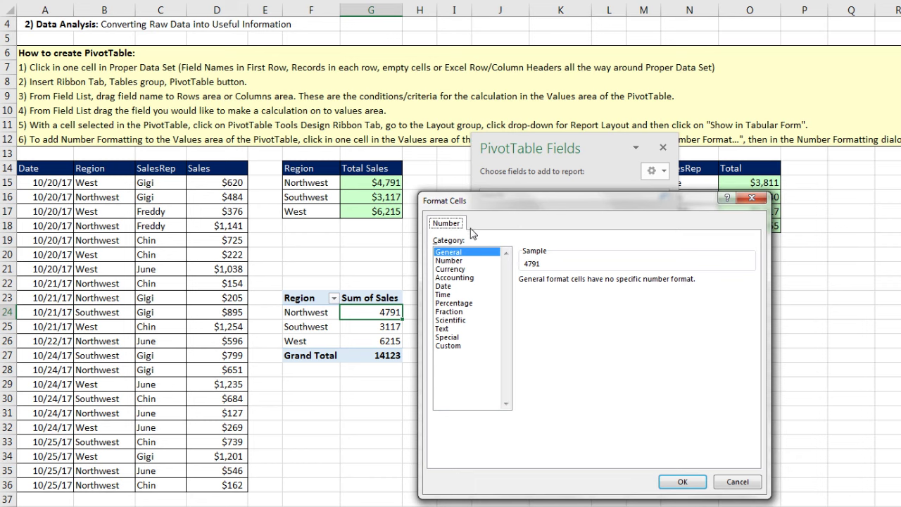
pyautogui.click(453, 270)
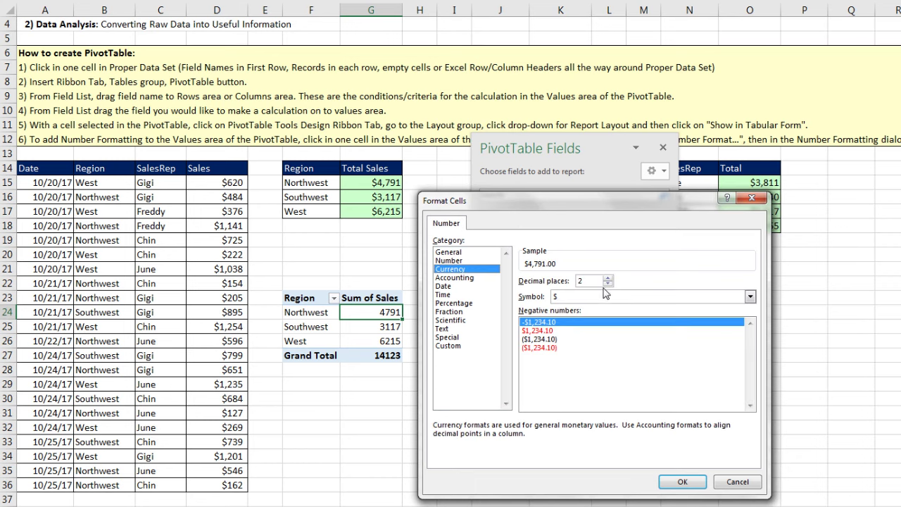
pyautogui.click(604, 285)
pyautogui.click(607, 284)
pyautogui.click(683, 482)
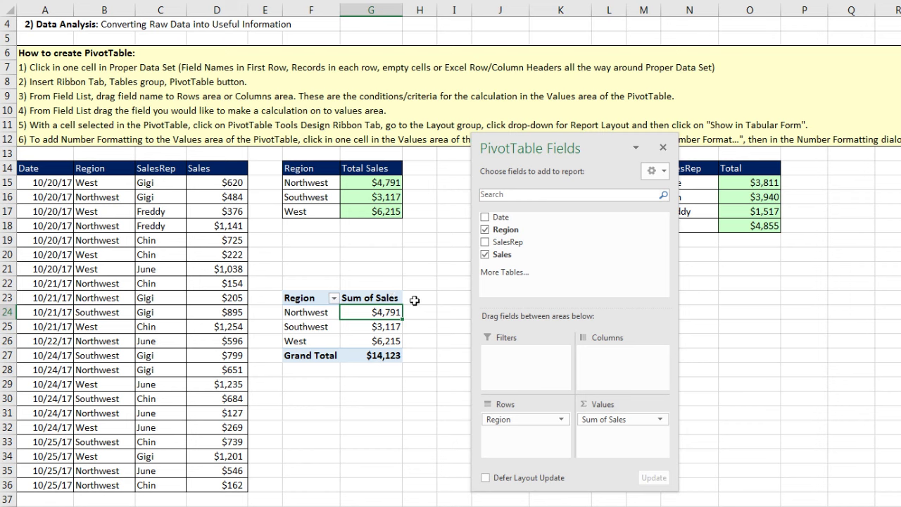
# - Examine the Northwest, Southwest and West sales values in the region PivotTable, cells G24:G26
pyautogui.click(373, 328)
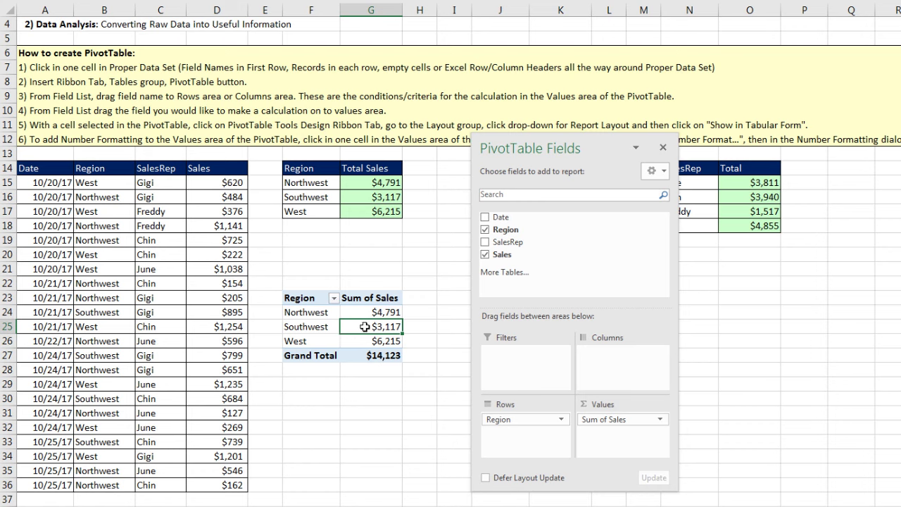
pyautogui.moveTo(367, 339)
pyautogui.click(386, 312)
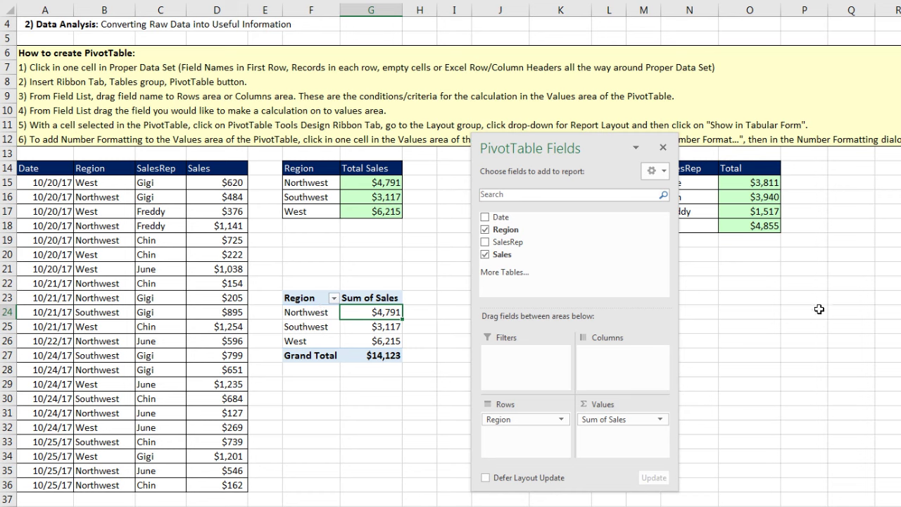
pyautogui.click(389, 326)
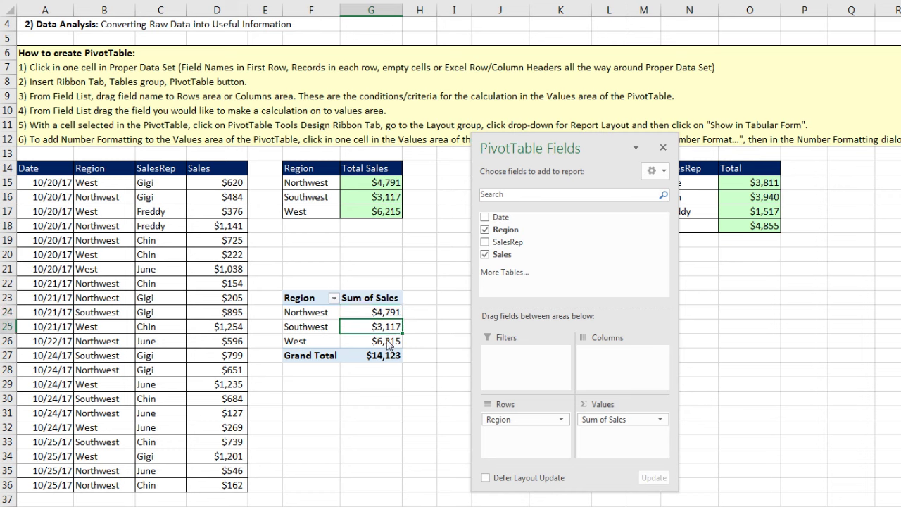
pyautogui.click(383, 340)
pyautogui.click(380, 315)
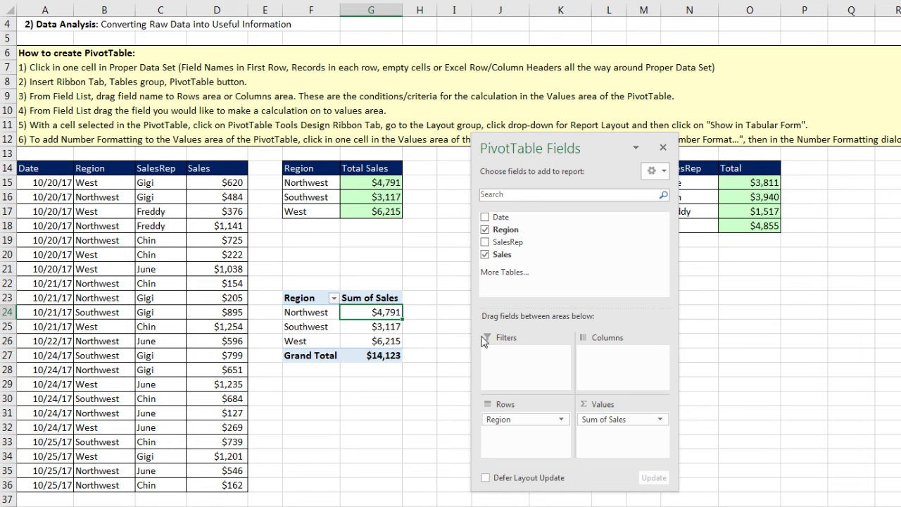
pyautogui.moveTo(384, 319); pyautogui.dragTo(376, 340)
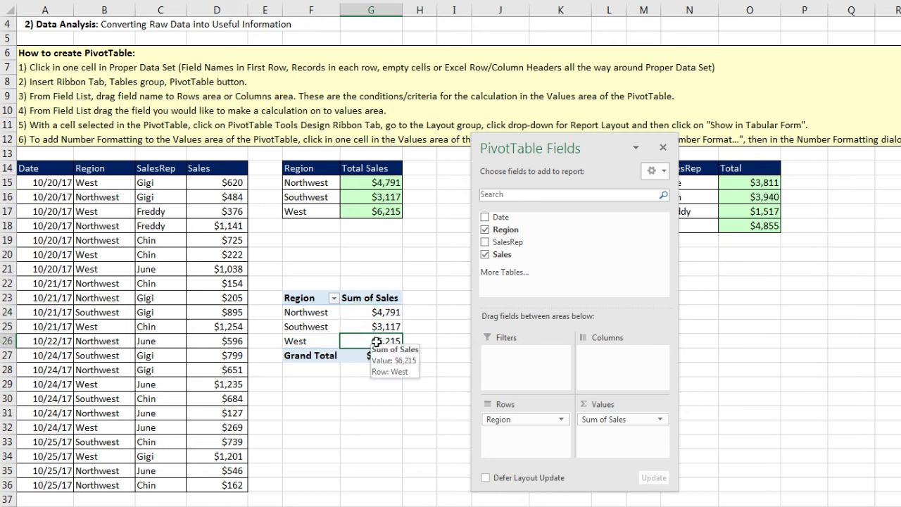
pyautogui.click(382, 328)
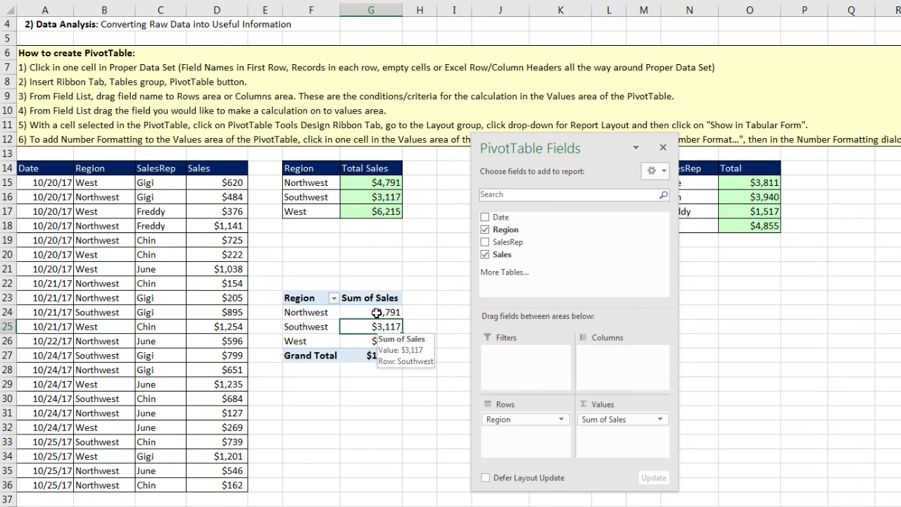
# - Create another PivotTable from the sales data A14:D36, placed on the existing worksheet at cell J23
pyautogui.click(170, 283)
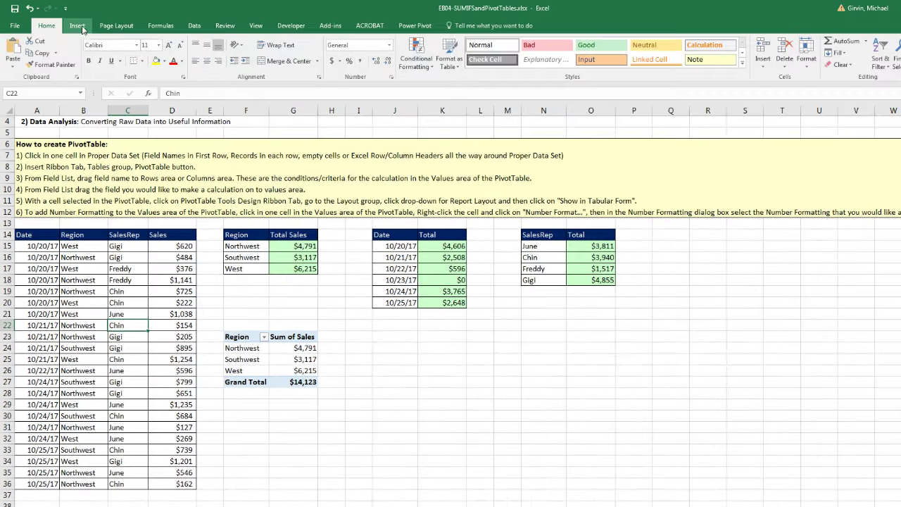
pyautogui.click(78, 27)
pyautogui.click(16, 51)
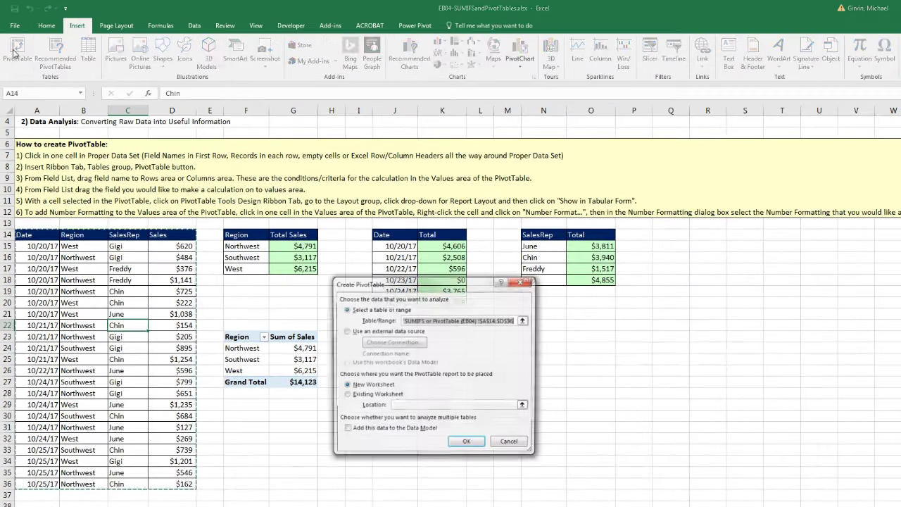
pyautogui.moveTo(429, 288); pyautogui.dragTo(574, 298)
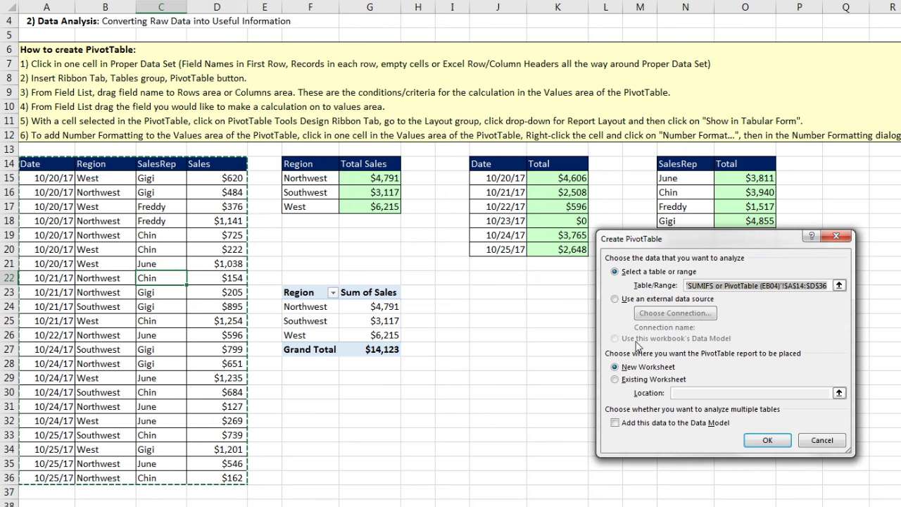
pyautogui.click(616, 379)
pyautogui.click(686, 393)
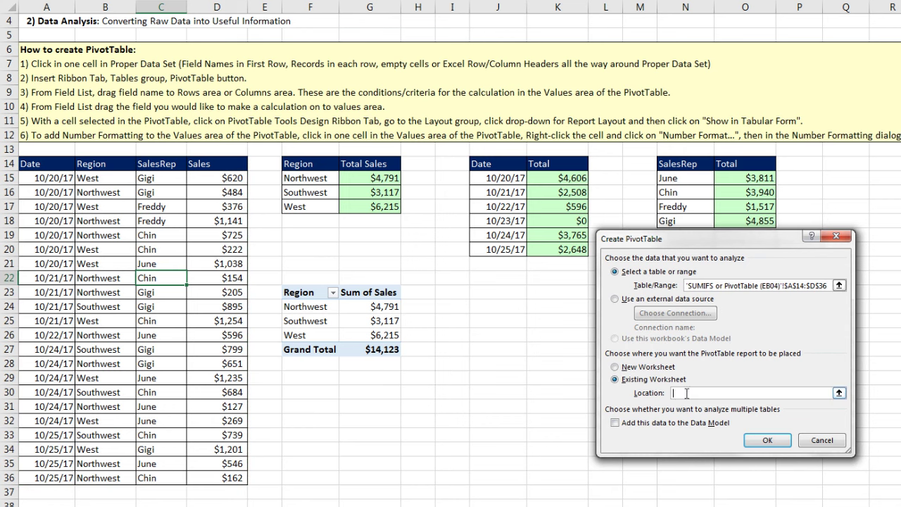
pyautogui.click(497, 293)
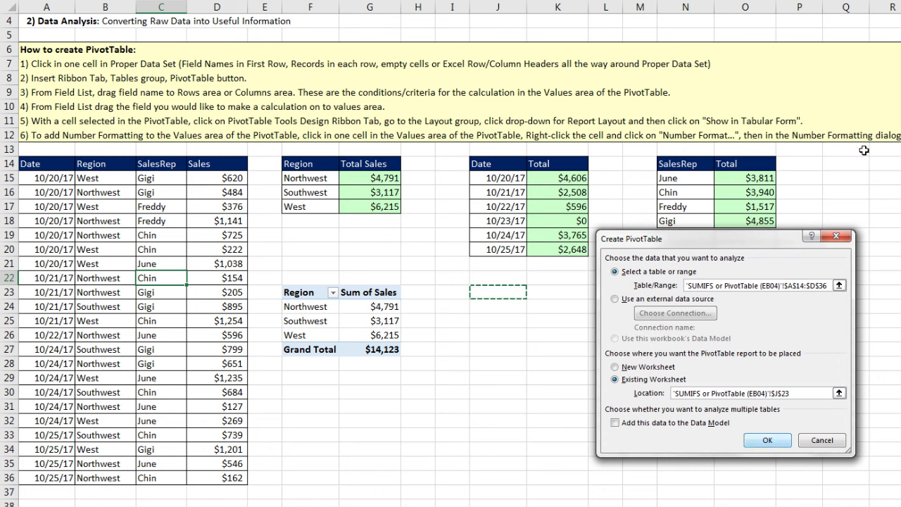
pyautogui.press('Return')
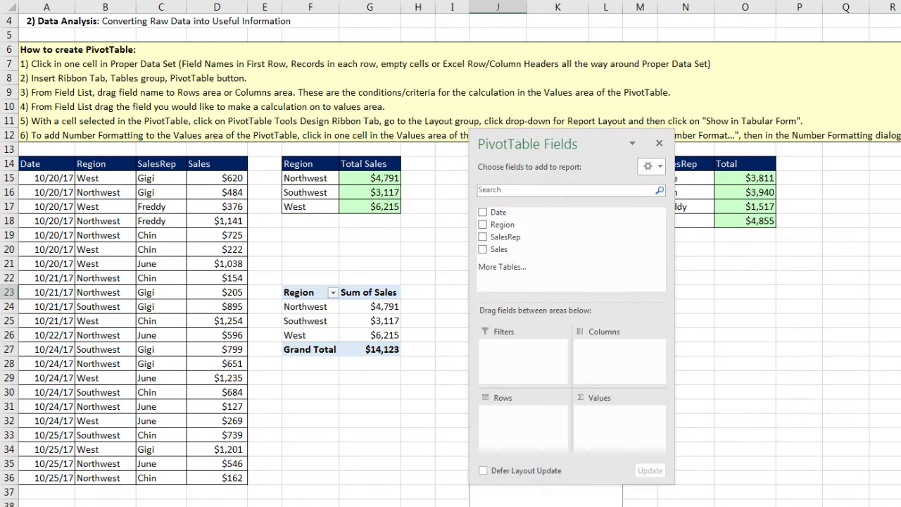
# - Summarize sales by date in the new PivotTable, with Date as rows and Sales as values
pyautogui.moveTo(601, 142); pyautogui.dragTo(786, 152)
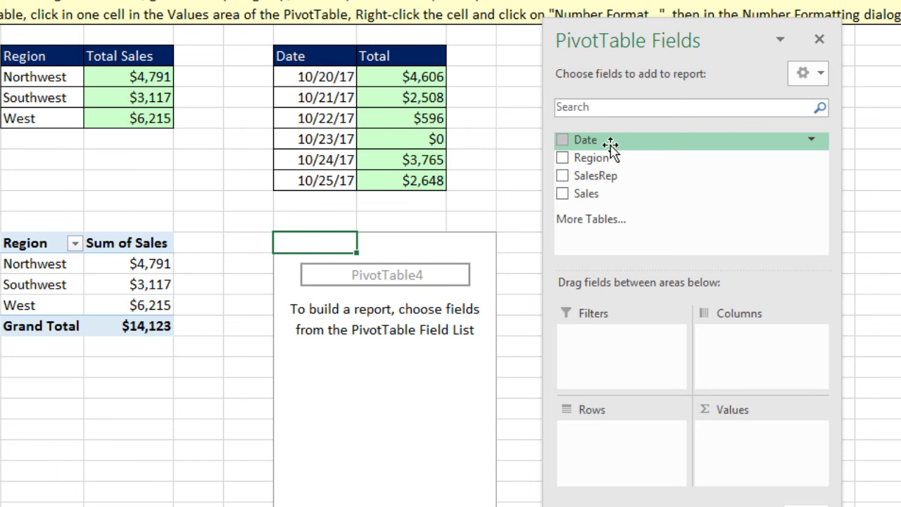
pyautogui.moveTo(614, 143); pyautogui.dragTo(624, 297)
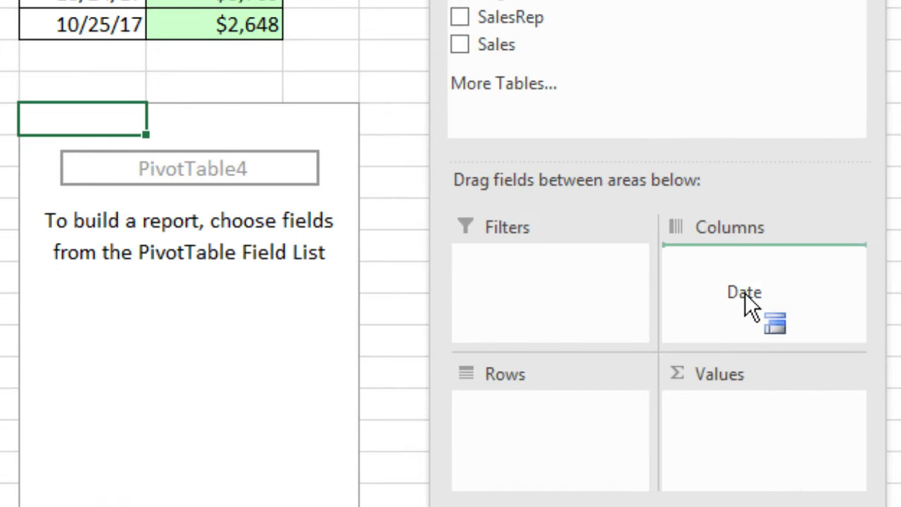
pyautogui.moveTo(745, 293)
pyautogui.mouseDown()
pyautogui.moveTo(615, 449)
pyautogui.moveTo(780, 448)
pyautogui.moveTo(796, 304)
pyautogui.moveTo(676, 357)
pyautogui.moveTo(589, 431)
pyautogui.moveTo(563, 425)
pyautogui.moveTo(555, 435)
pyautogui.moveTo(543, 425)
pyautogui.mouseUp()
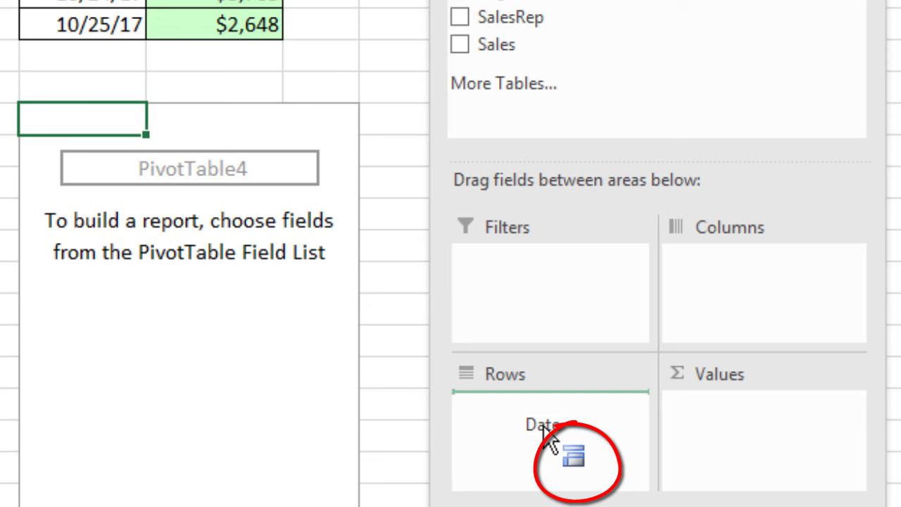
pyautogui.moveTo(542, 427)
pyautogui.mouseDown()
pyautogui.moveTo(715, 307)
pyautogui.moveTo(715, 289)
pyautogui.moveTo(581, 431)
pyautogui.mouseUp()
pyautogui.moveTo(573, 434); pyautogui.dragTo(573, 434)
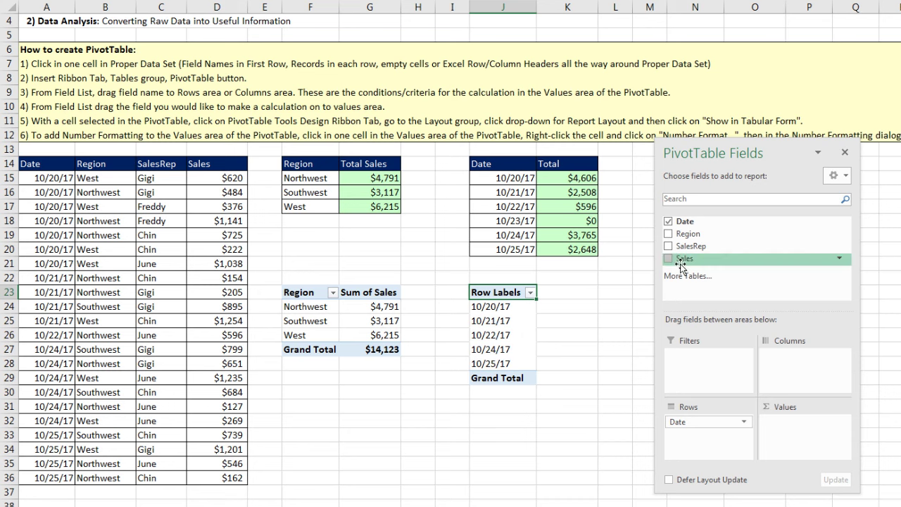
pyautogui.moveTo(685, 260); pyautogui.dragTo(800, 432)
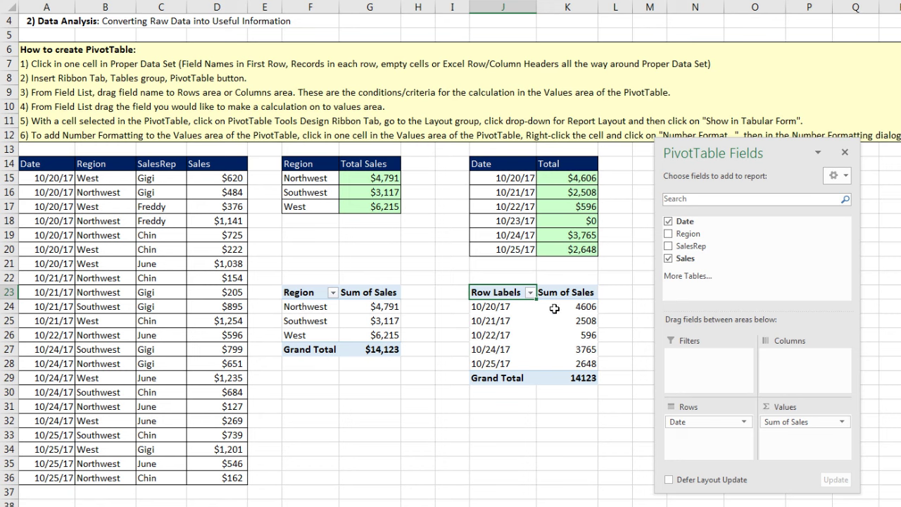
# - Show the date PivotTable's report layout in Tabular Form
pyautogui.moveTo(564, 307)
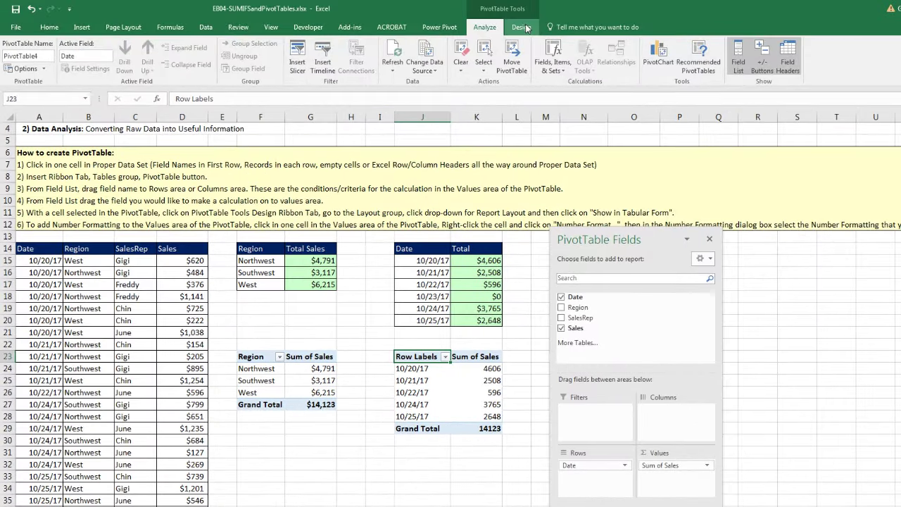
pyautogui.click(521, 27)
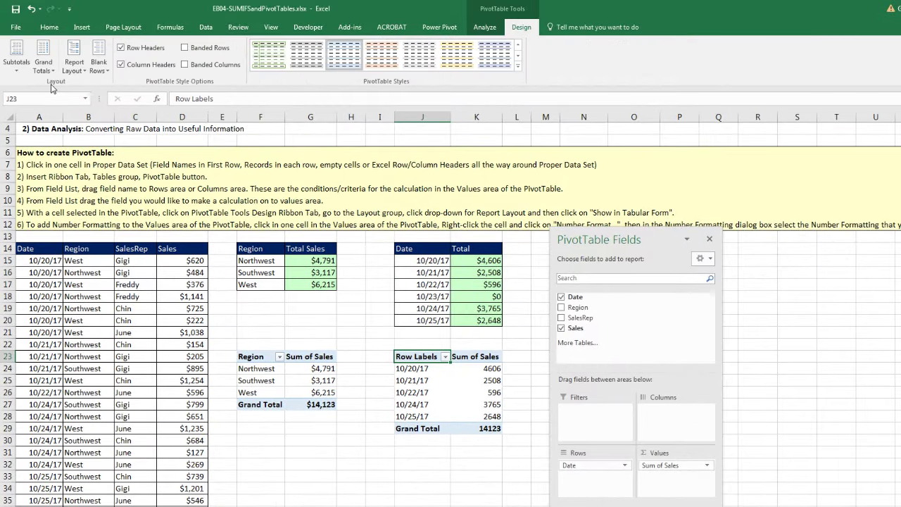
pyautogui.click(82, 71)
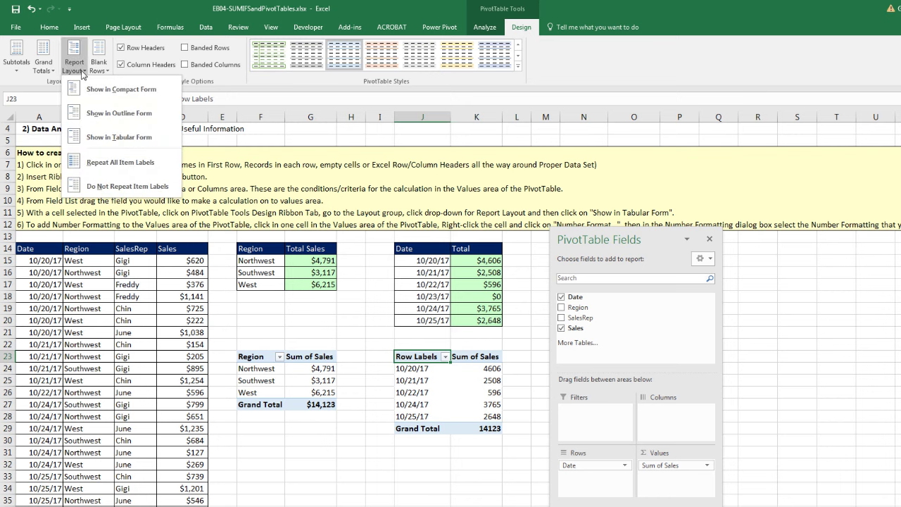
pyautogui.click(91, 135)
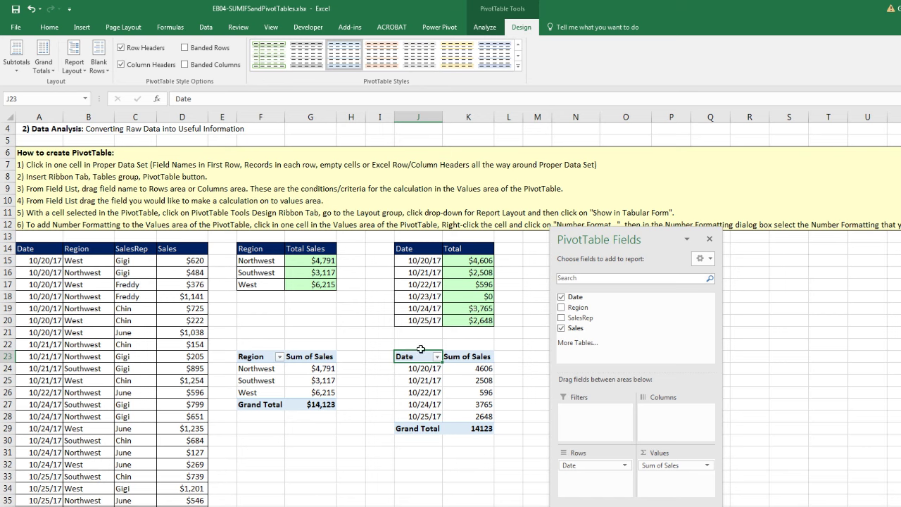
# - Format the date PivotTable's Sum of Sales values as Currency with 0 decimal places and the $ symbol
pyautogui.click(466, 382)
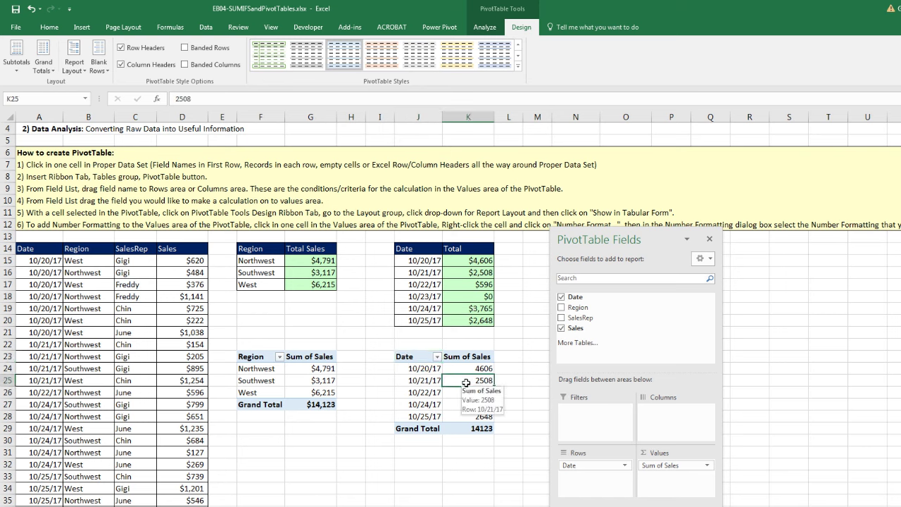
pyautogui.rightClick(466, 382)
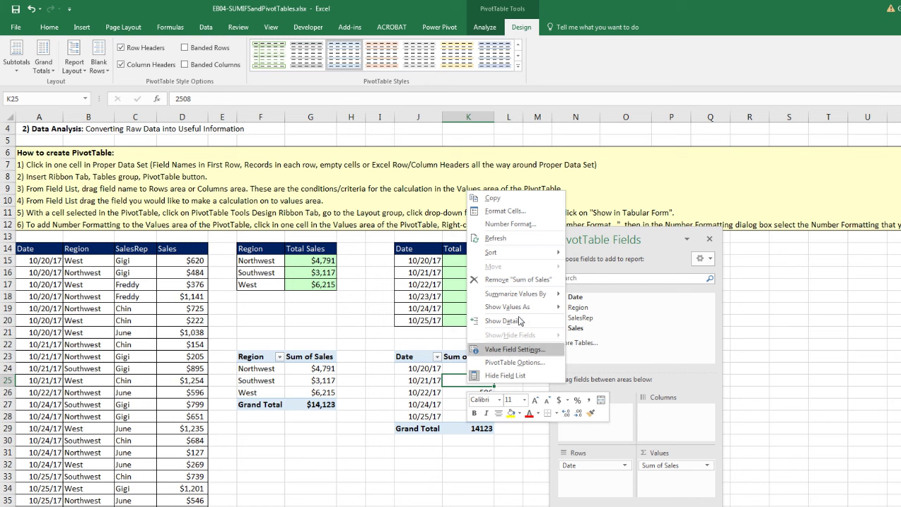
pyautogui.click(509, 224)
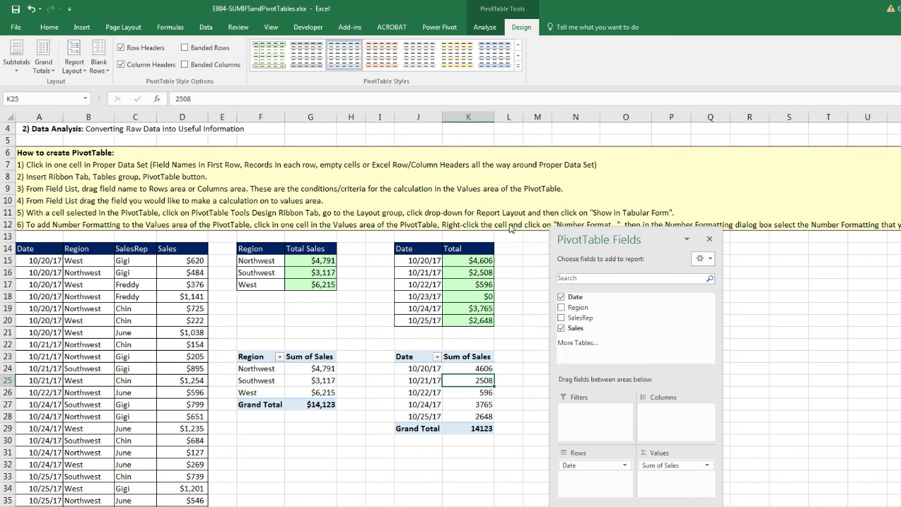
pyautogui.click(546, 327)
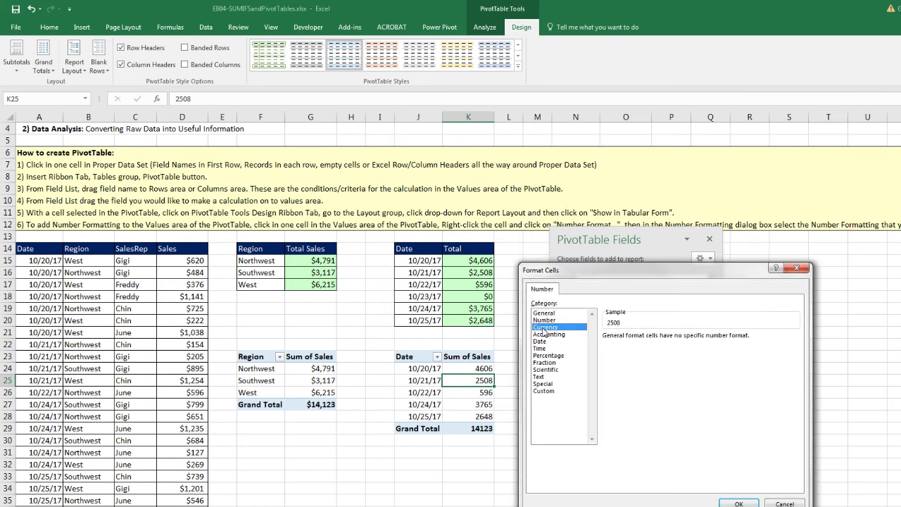
pyautogui.click(677, 339)
pyautogui.click(676, 339)
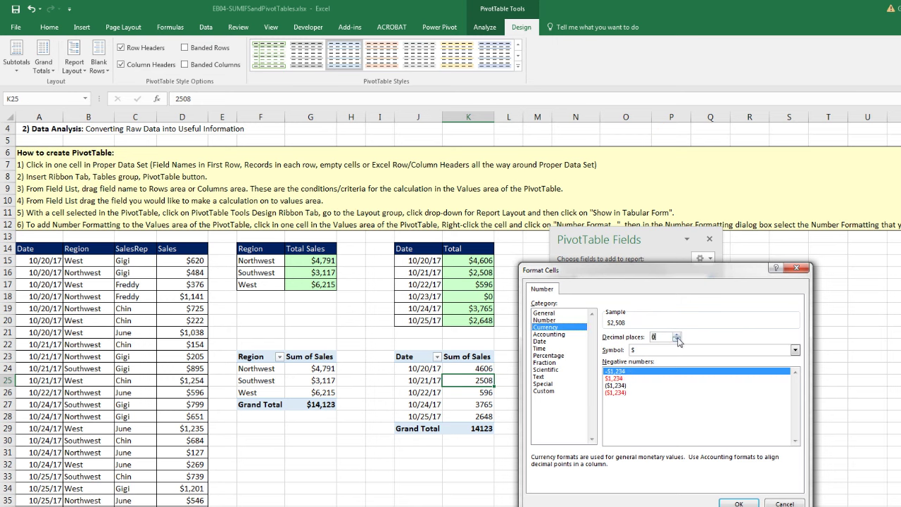
pyautogui.click(736, 502)
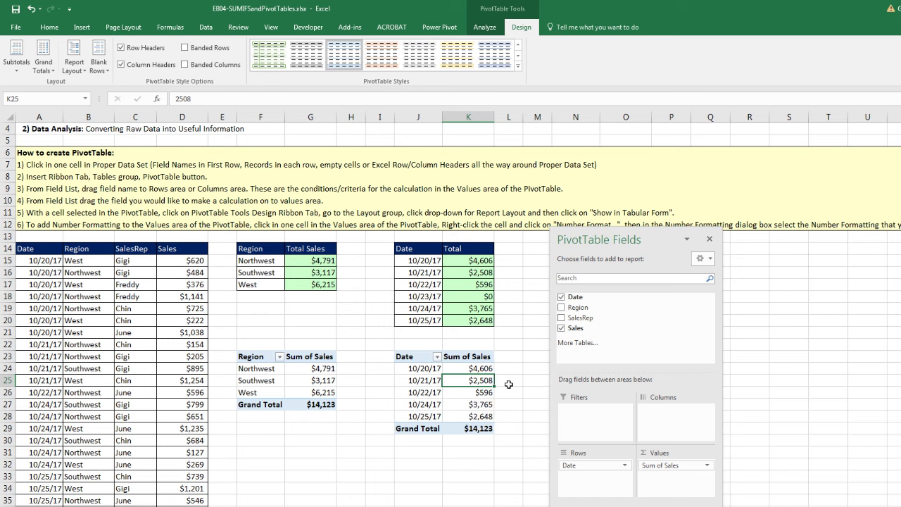
# - Compare the date PivotTable's 10/24/17 total in K27 with the 10/24/17 sales records in rows 27 to 32
pyautogui.click(471, 396)
pyautogui.click(475, 404)
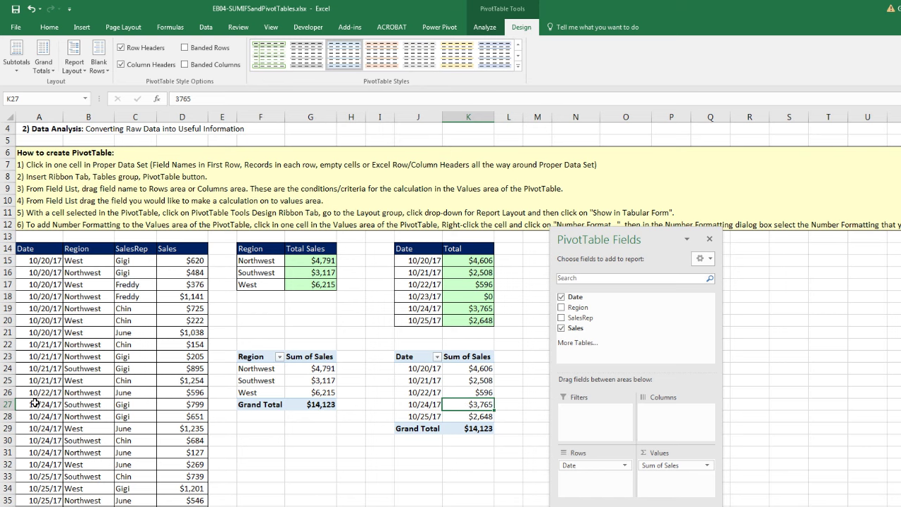
pyautogui.moveTo(33, 409); pyautogui.dragTo(181, 466)
pyautogui.moveTo(189, 405); pyautogui.dragTo(188, 466)
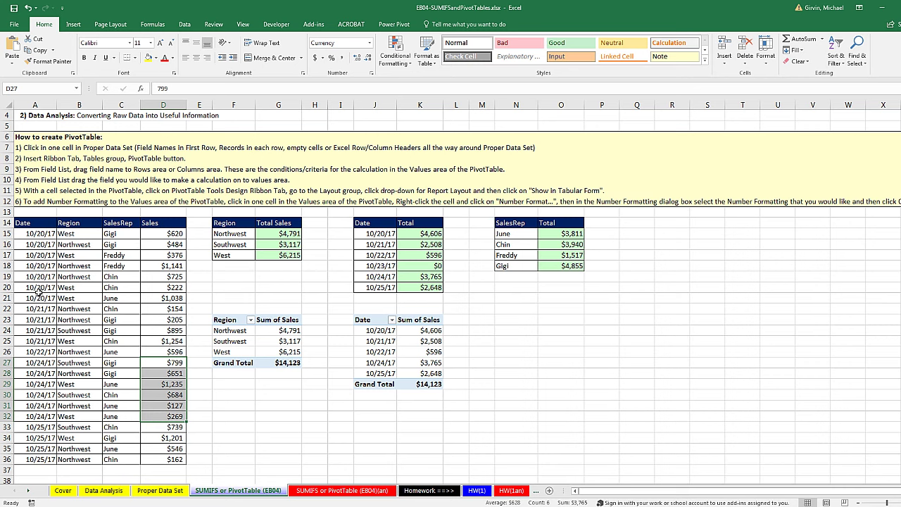
# - Create a third PivotTable from the sales data A14:D36, placed on the existing worksheet at cell N23
pyautogui.click(95, 222)
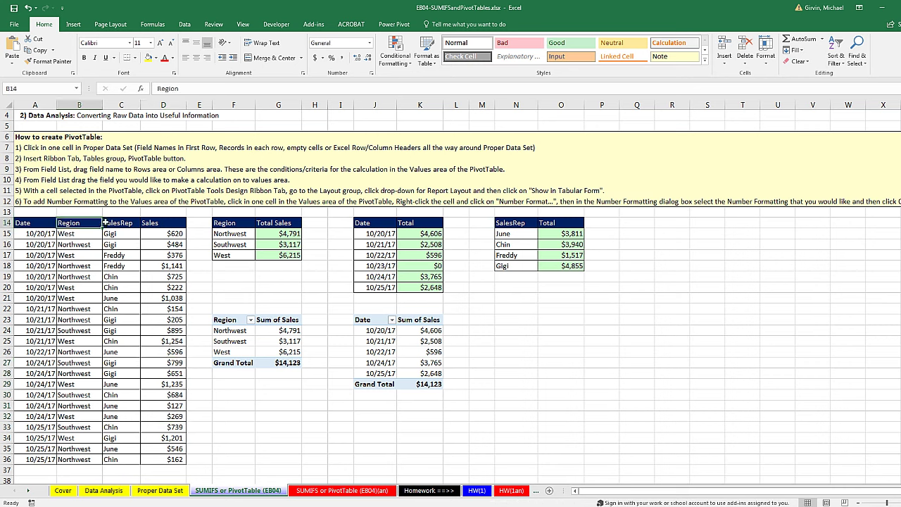
pyautogui.click(73, 24)
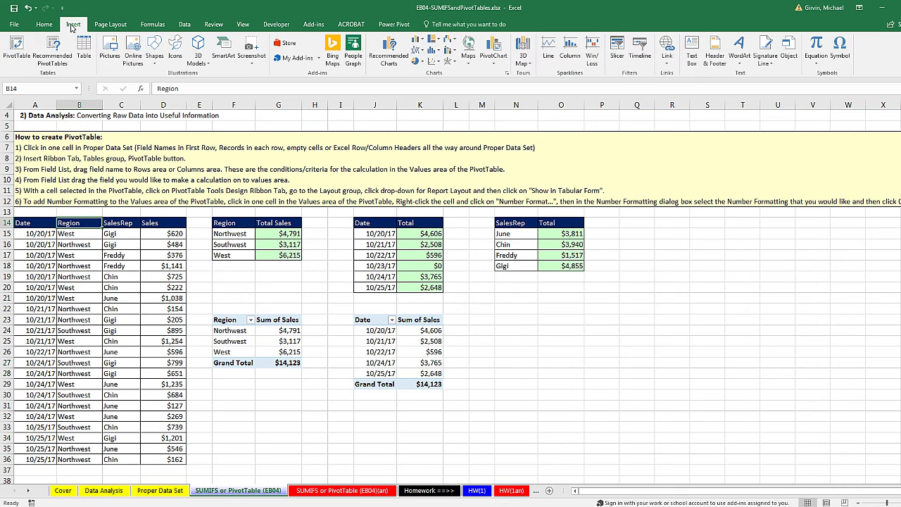
pyautogui.click(14, 46)
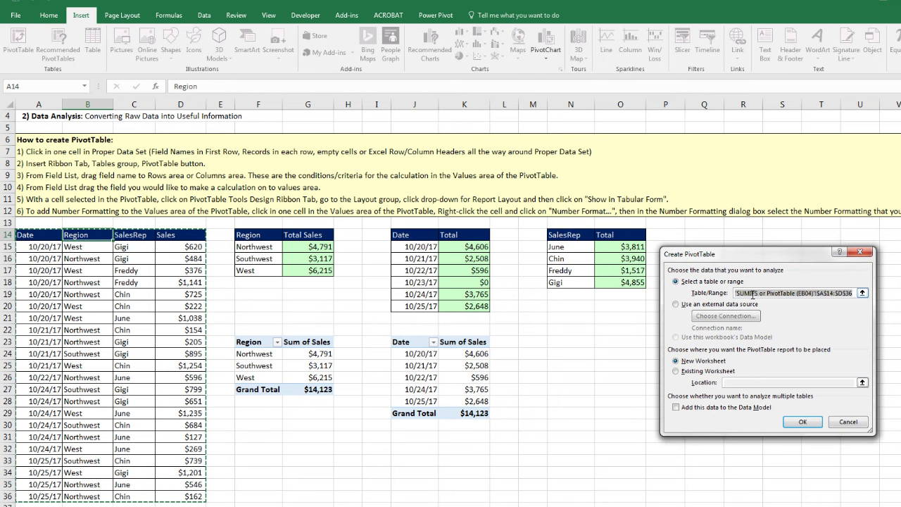
pyautogui.click(677, 372)
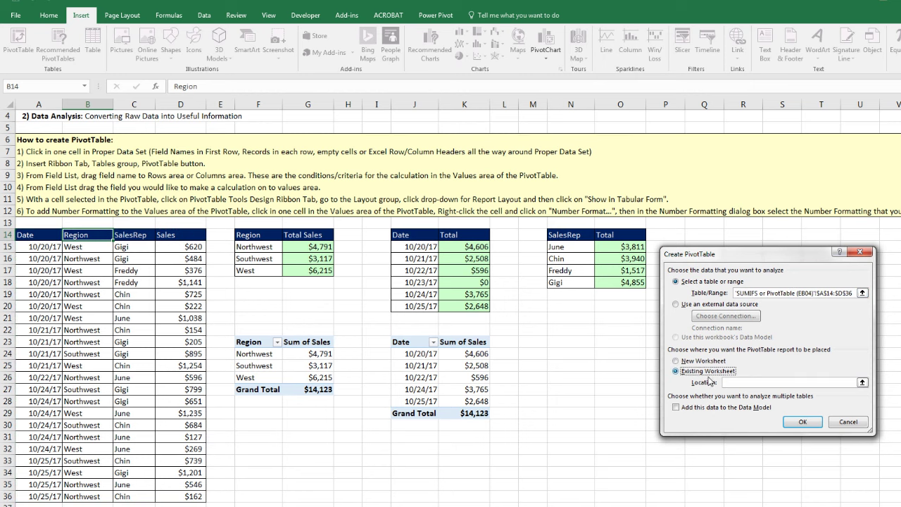
pyautogui.click(564, 338)
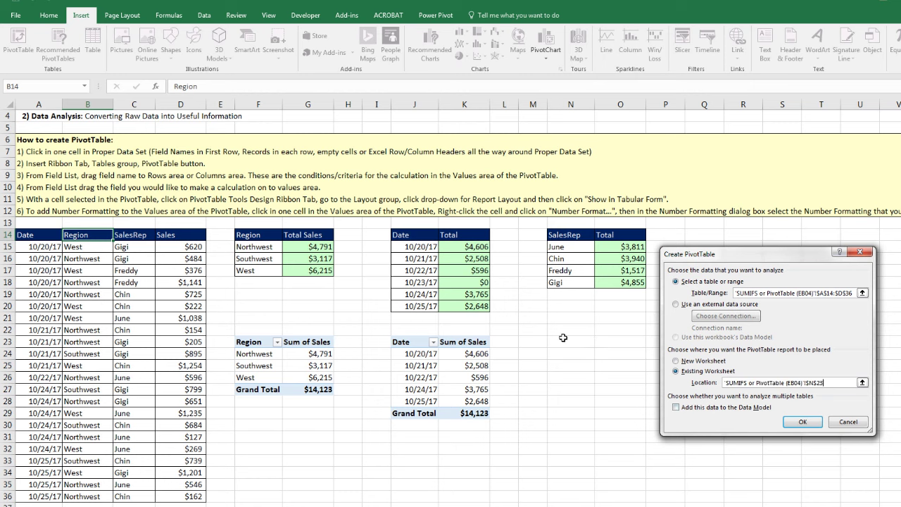
pyautogui.click(802, 422)
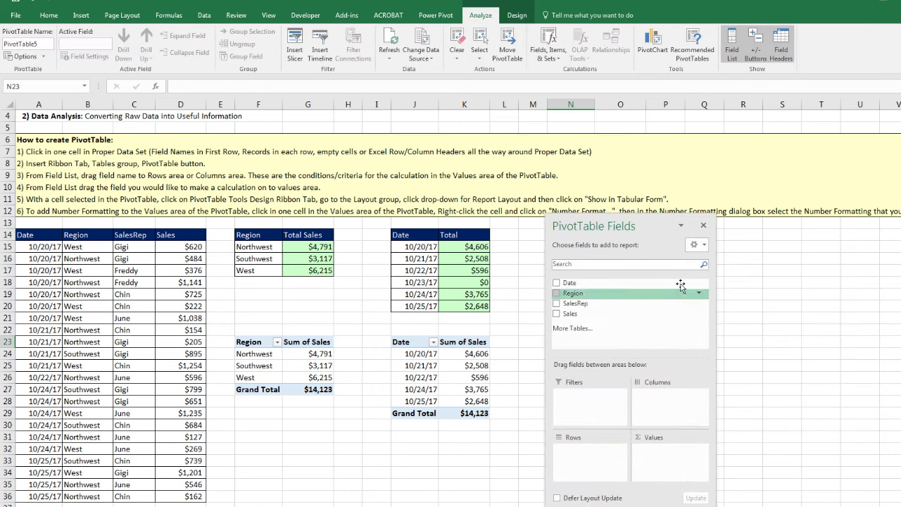
# - Summarize sales by sales rep in the new PivotTable, with SalesRep as rows and Sales as values
pyautogui.moveTo(630, 225); pyautogui.dragTo(791, 222)
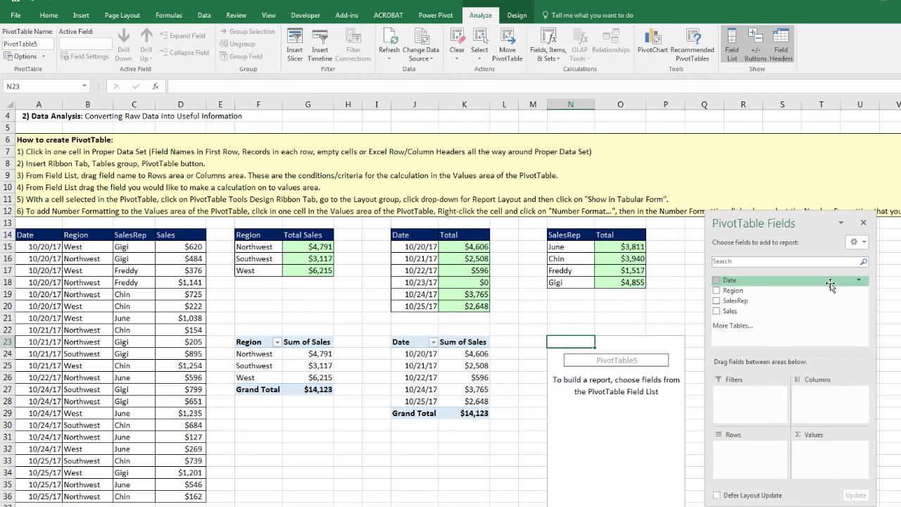
pyautogui.moveTo(732, 304); pyautogui.dragTo(752, 461)
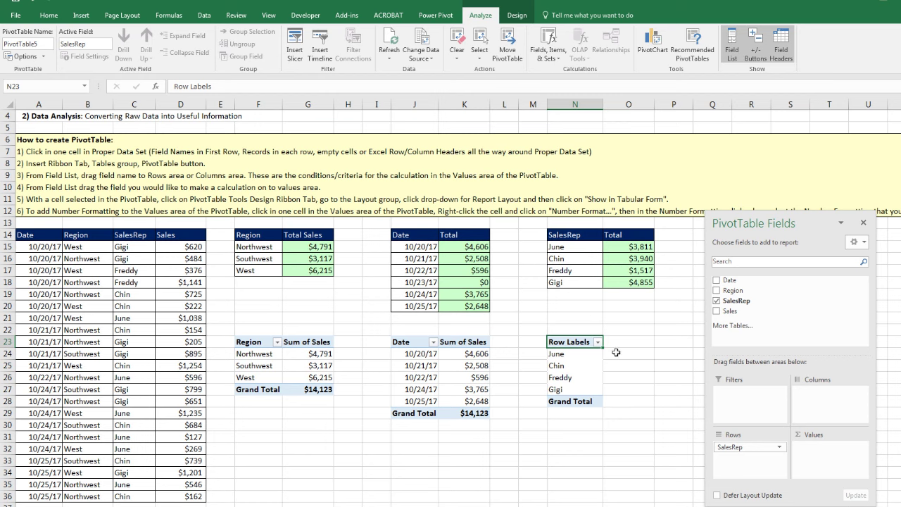
pyautogui.moveTo(729, 311); pyautogui.dragTo(814, 461)
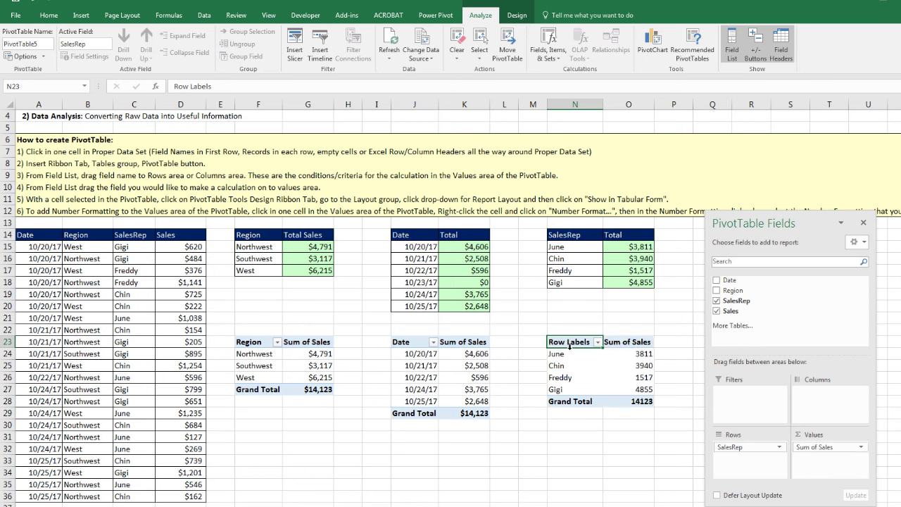
# - Show the sales rep PivotTable's report layout in Tabular Form
pyautogui.click(527, 20)
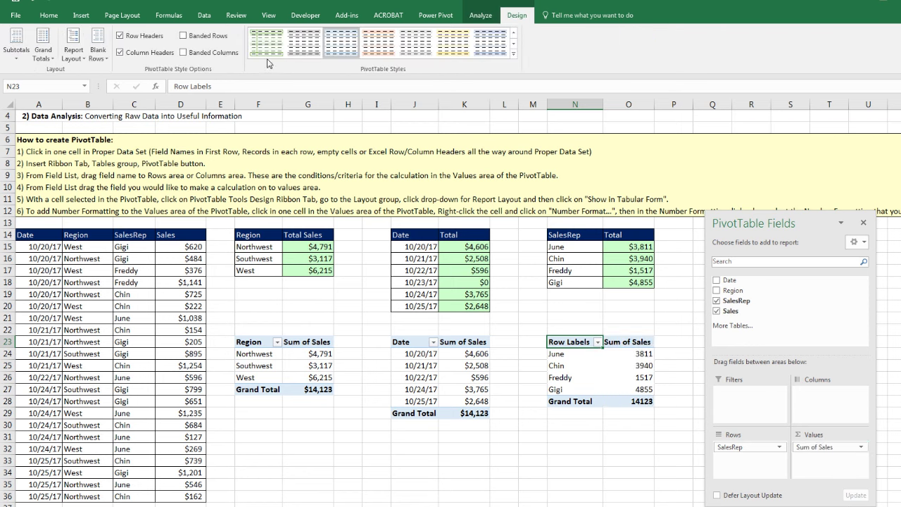
pyautogui.click(74, 55)
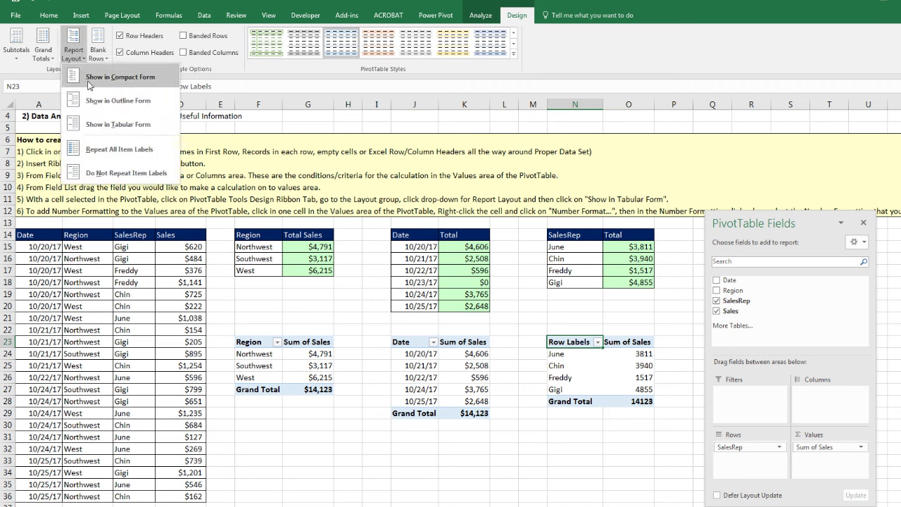
pyautogui.click(113, 126)
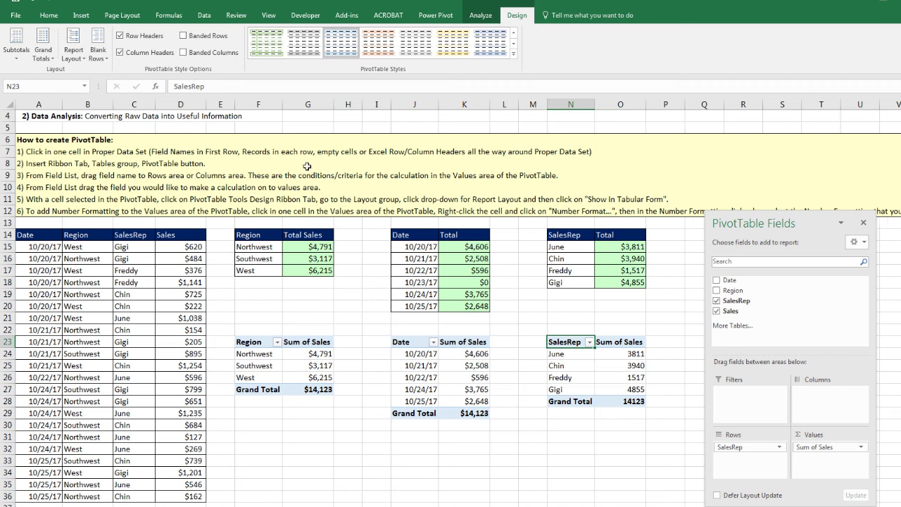
# - Format the sales rep PivotTable's Sum of Sales values as Currency with 0 decimal places
pyautogui.rightClick(611, 367)
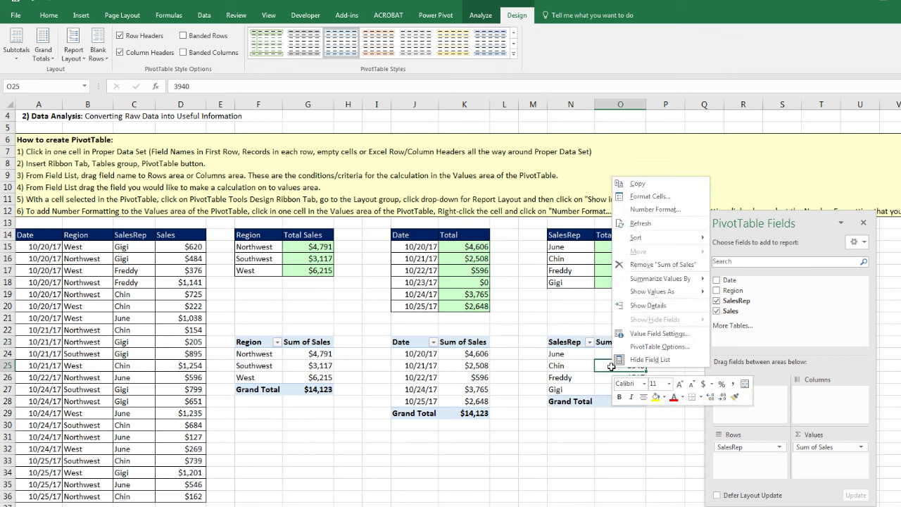
pyautogui.click(649, 210)
pyautogui.moveTo(611, 88); pyautogui.dragTo(722, 340)
pyautogui.click(701, 317)
pyautogui.click(832, 329)
pyautogui.click(832, 330)
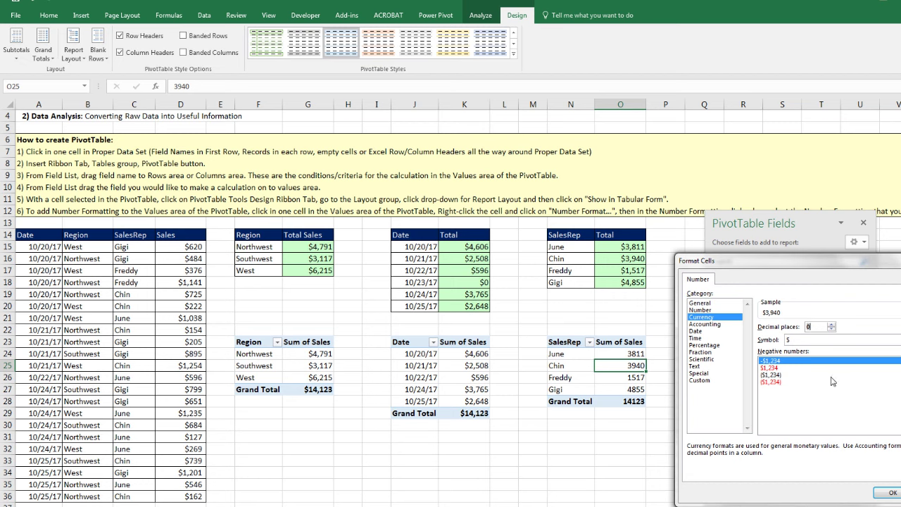
pyautogui.click(897, 495)
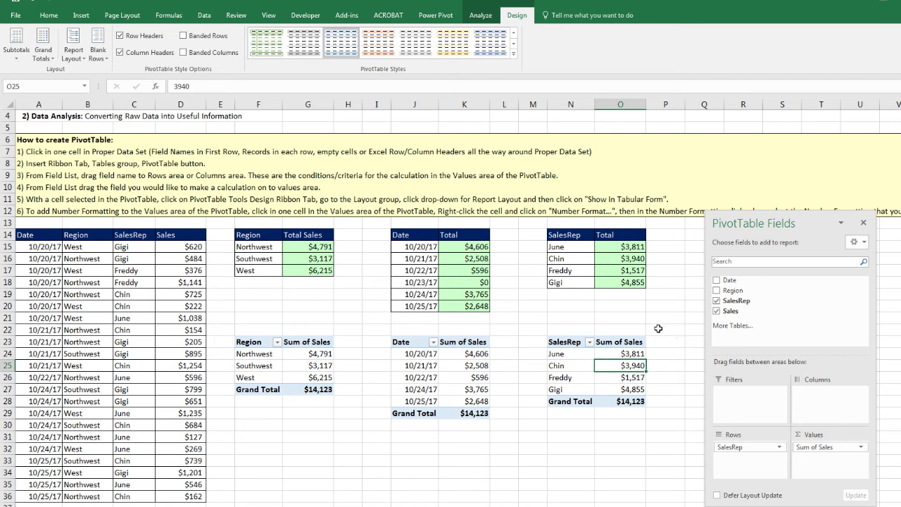
# - Compare the SUMIFS formula for Northwest in G15 with the region PivotTable's Northwest value in G24
pyautogui.click(302, 288)
pyautogui.click(303, 418)
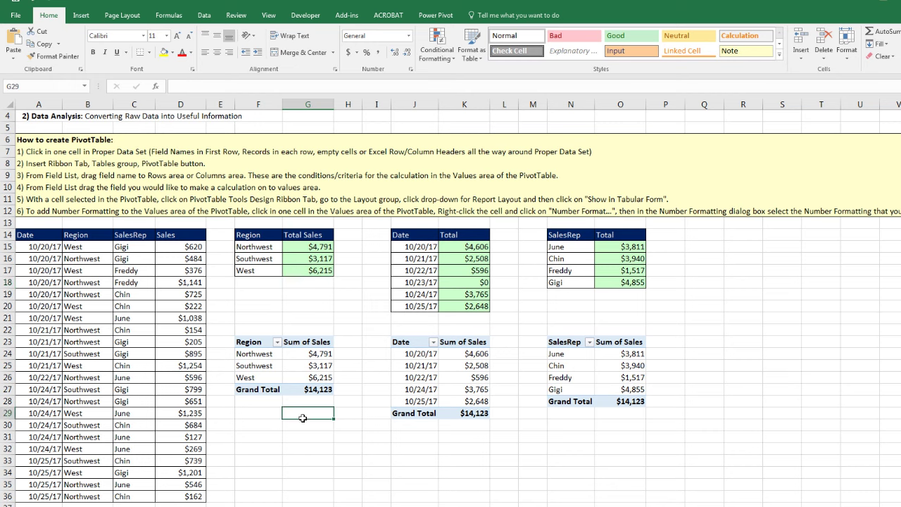
pyautogui.click(465, 435)
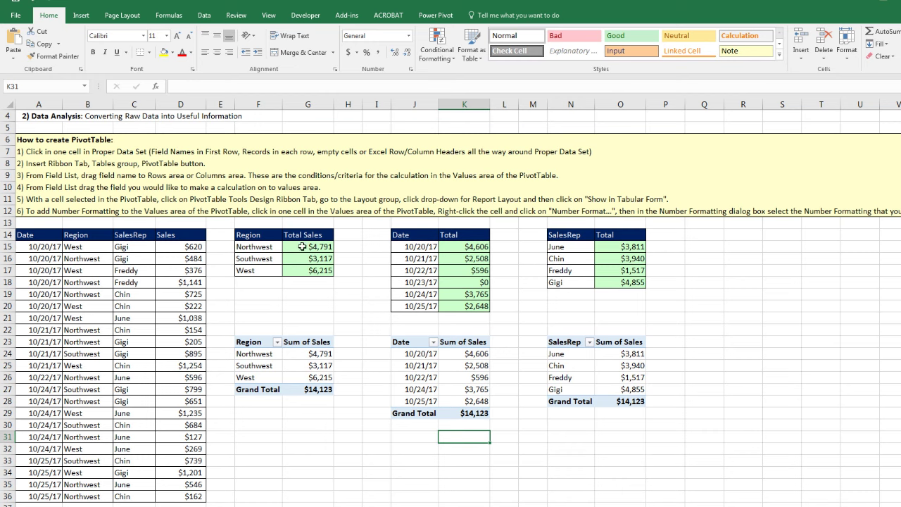
pyautogui.doubleClick(302, 248)
pyautogui.press('Escape')
pyautogui.click(311, 356)
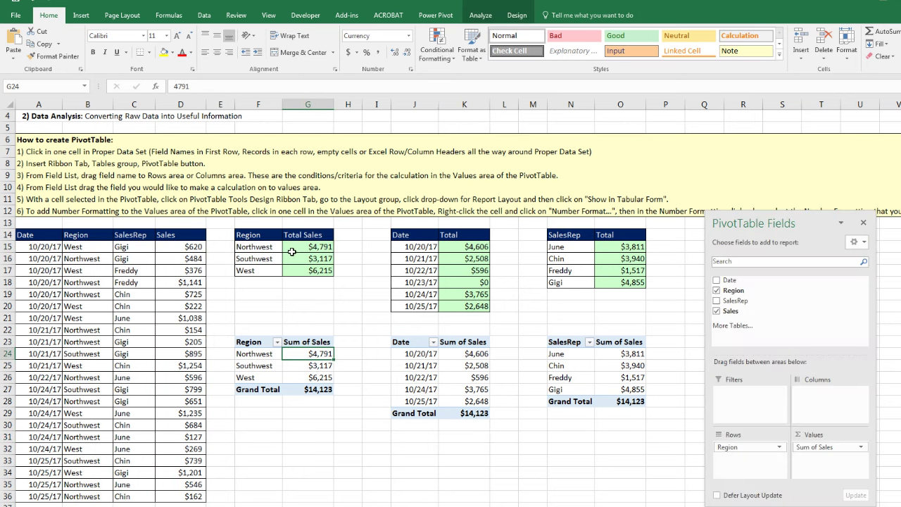
# - Examine the region criteria cells F16 and F17 and the ranges referenced by the SUMIFS formula in G15
pyautogui.click(267, 259)
pyautogui.click(269, 271)
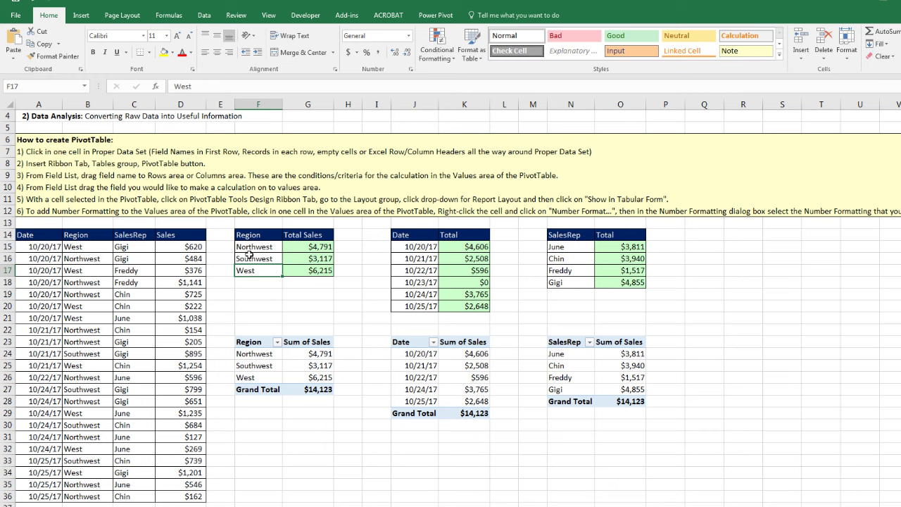
pyautogui.click(299, 248)
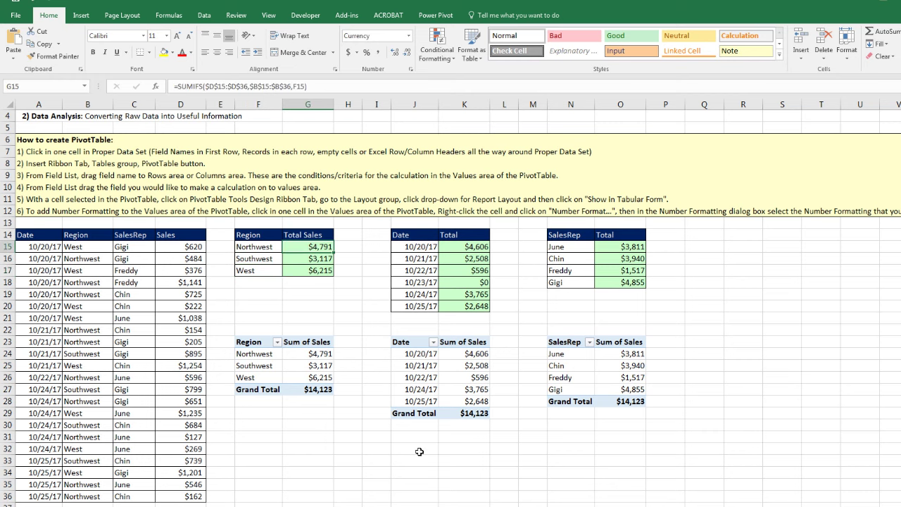
pyautogui.press('F2')
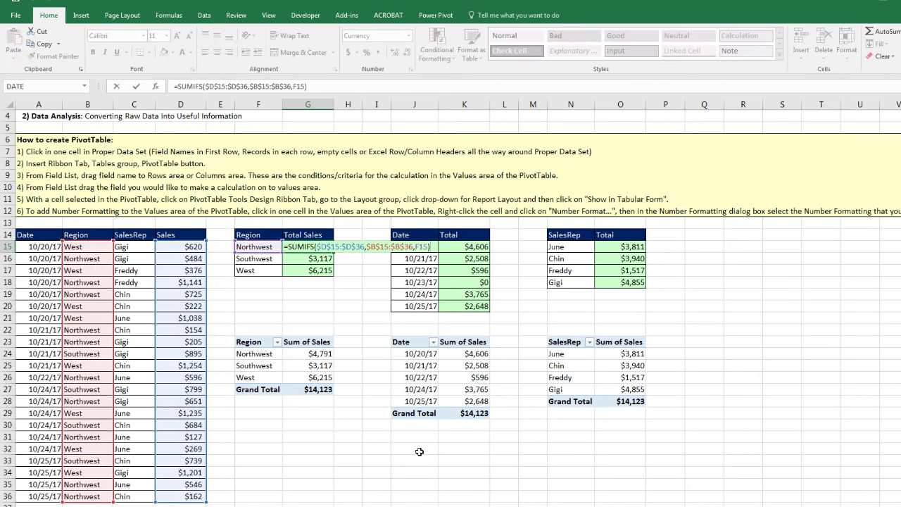
pyautogui.press('Escape')
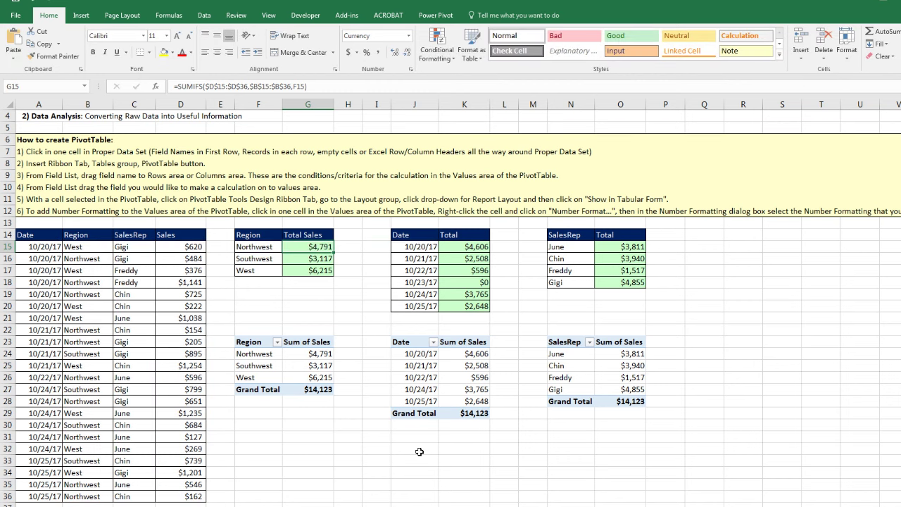
# - Examine a raw sales value in D21 and the region labels in the PivotTable, cells F24:F26
pyautogui.click(180, 317)
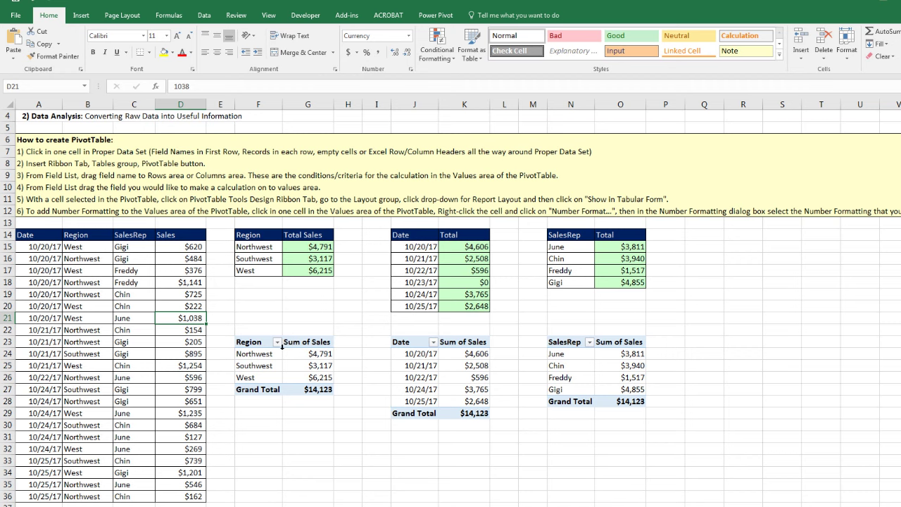
pyautogui.click(274, 357)
pyautogui.click(264, 366)
pyautogui.click(268, 378)
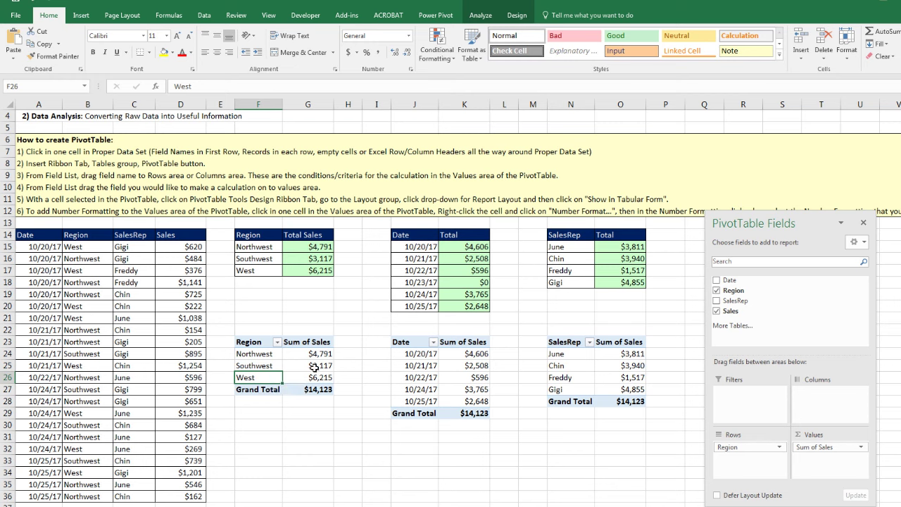
pyautogui.moveTo(314, 366)
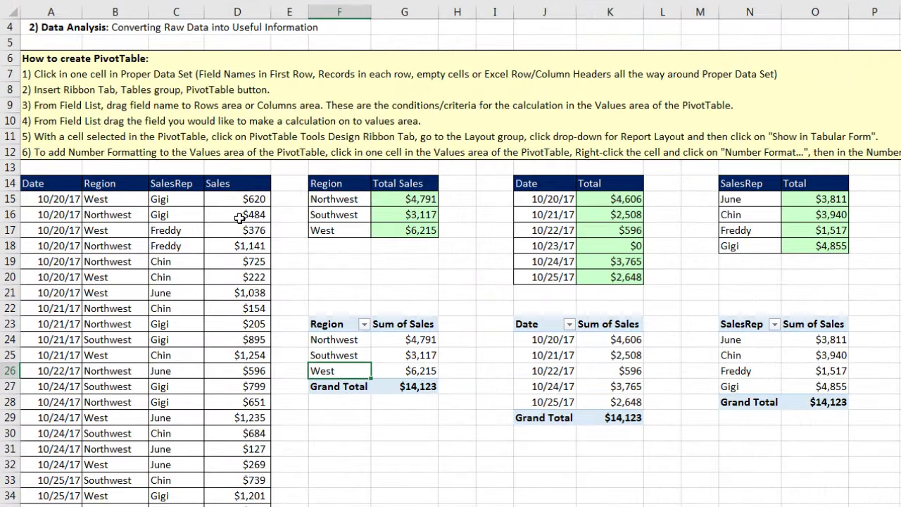
# - Change the Northwest sales amount in raw data cell D16 to 5000
pyautogui.click(239, 218)
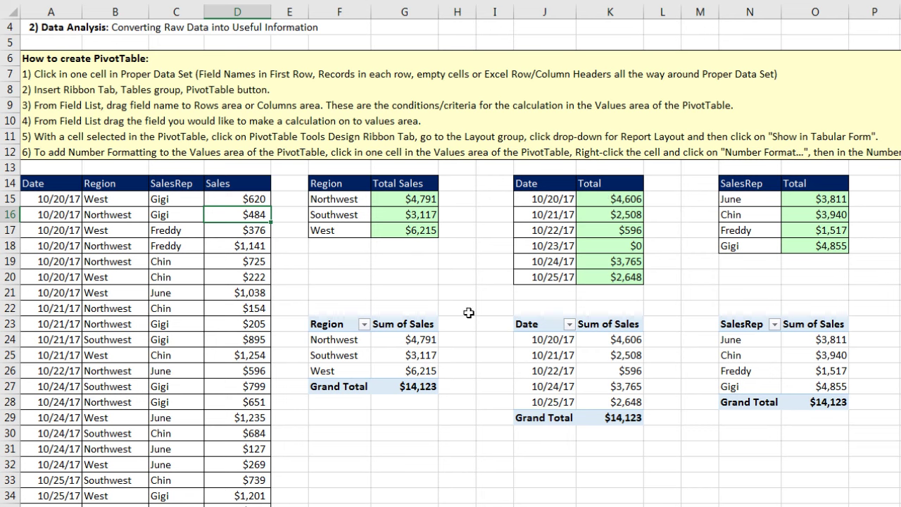
pyautogui.write('5000')
pyautogui.press('Return')
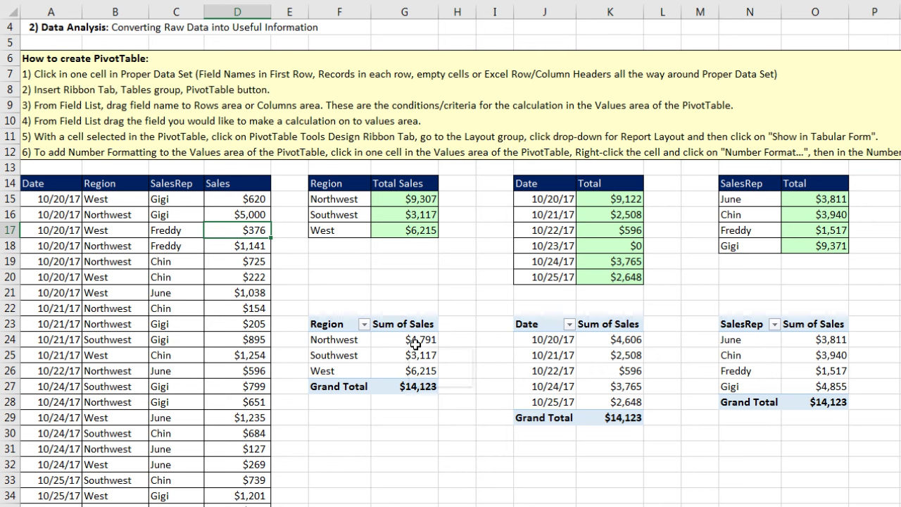
# - Refresh the region PivotTable from its Northwest value in G24 to pick up the changed source data
pyautogui.click(392, 339)
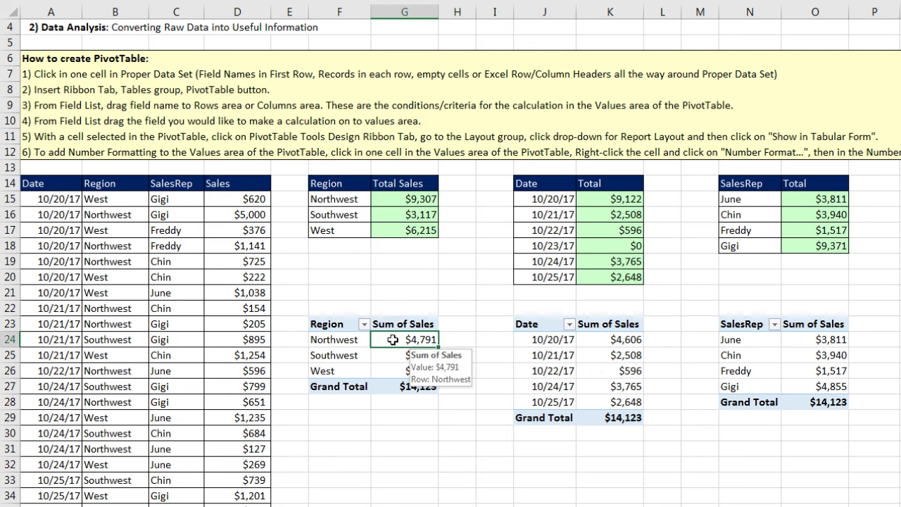
pyautogui.rightClick(393, 339)
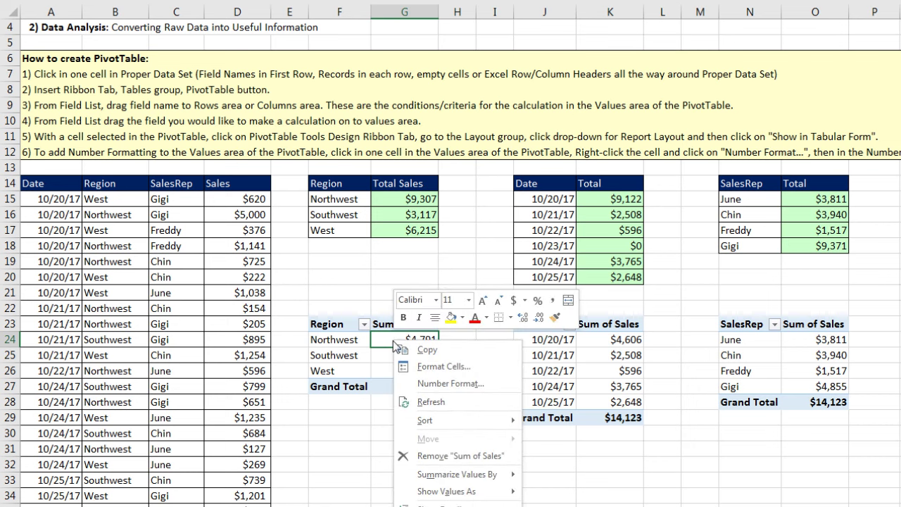
pyautogui.click(417, 402)
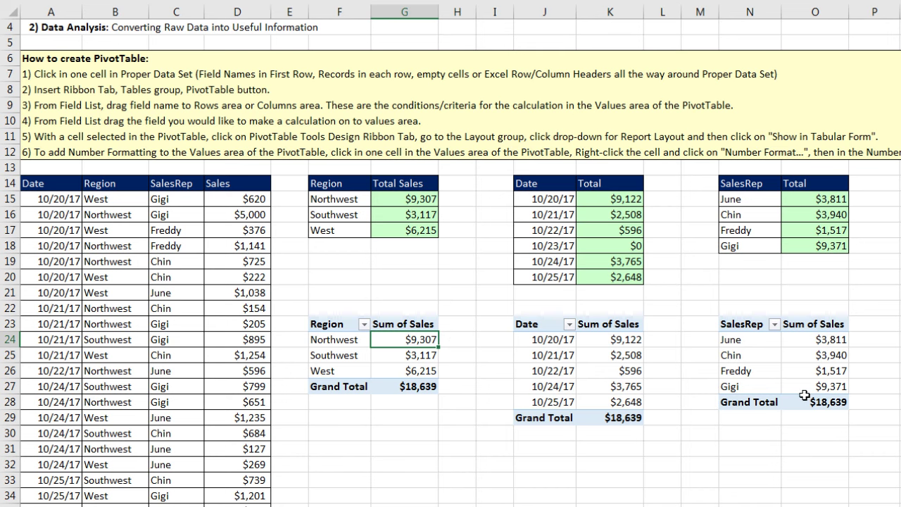
# - Undo the PivotTable refresh and the change to the Northwest sales amount in D16
pyautogui.hotkey('ctrl', 'z')
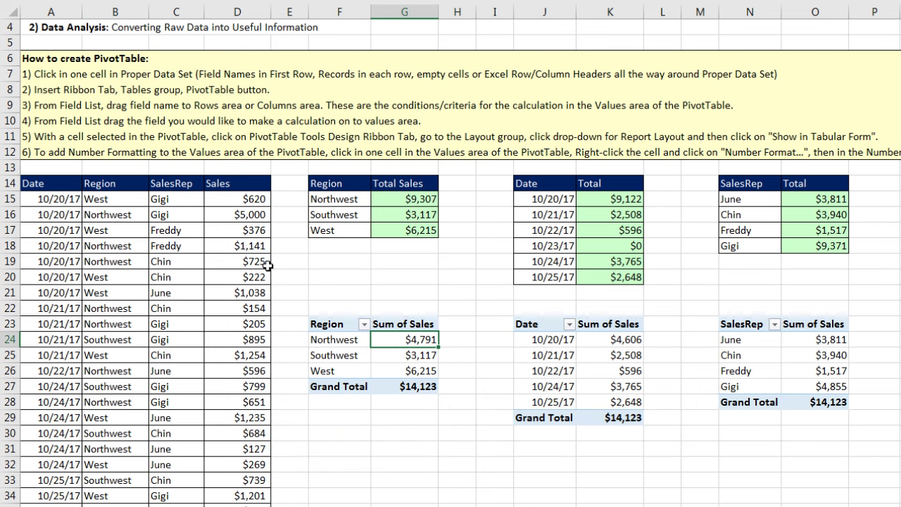
pyautogui.hotkey('ctrl', 'z')
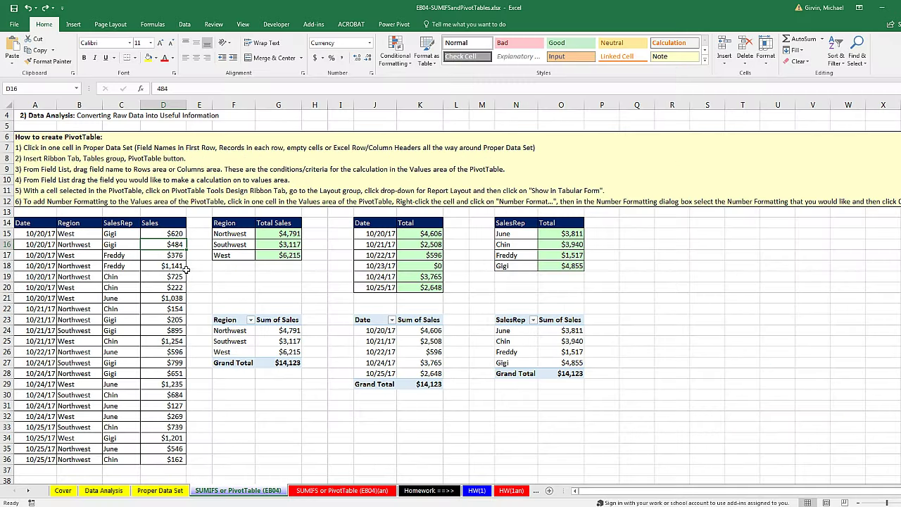
# - Examine the SUMIFS formula in G15 without changing it and compare it with the PivotTable's Northwest value in G24
pyautogui.doubleClick(262, 233)
pyautogui.press('Escape')
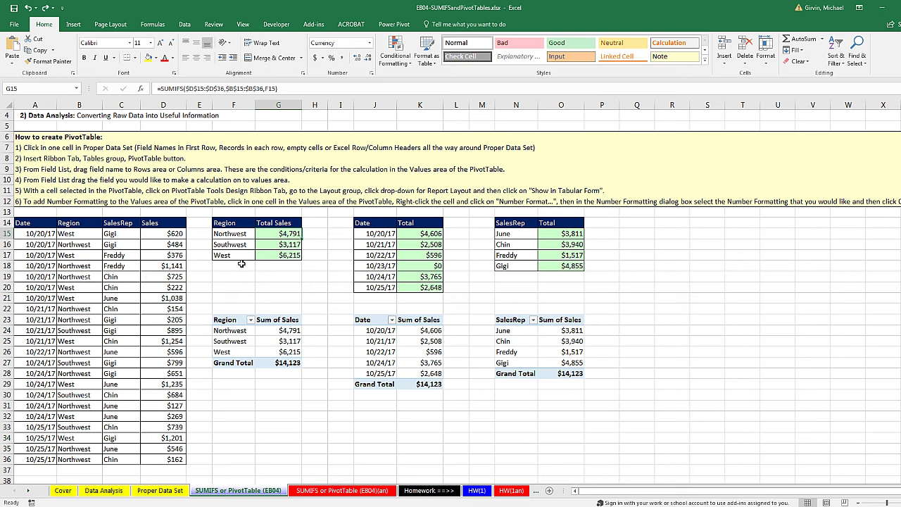
pyautogui.moveTo(287, 349)
pyautogui.doubleClick(281, 236)
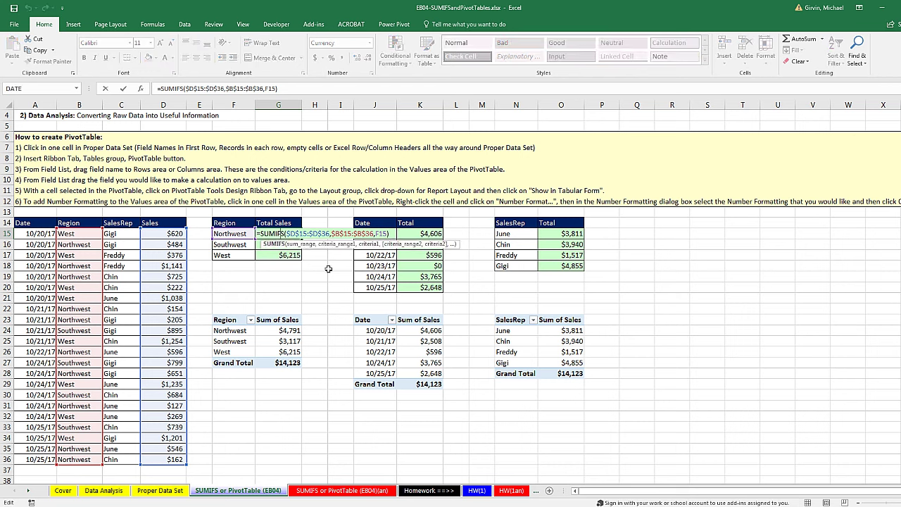
pyautogui.press('Escape')
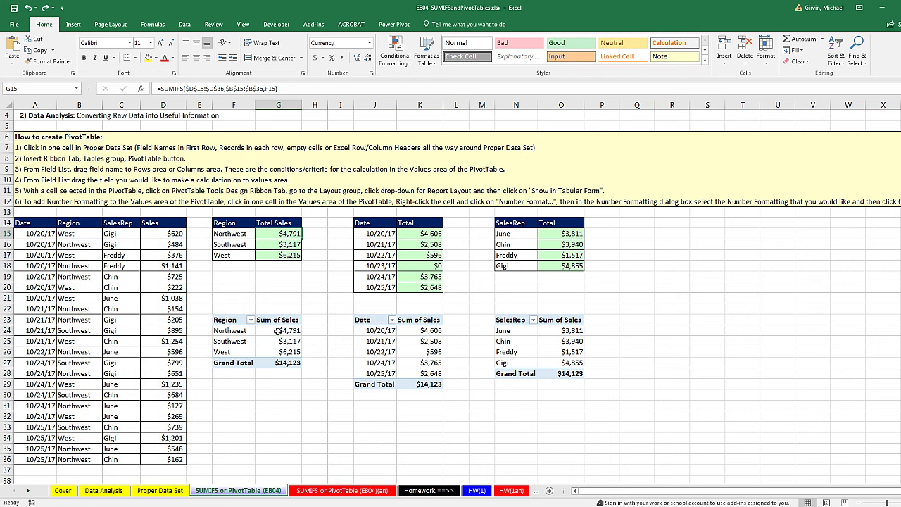
pyautogui.click(278, 331)
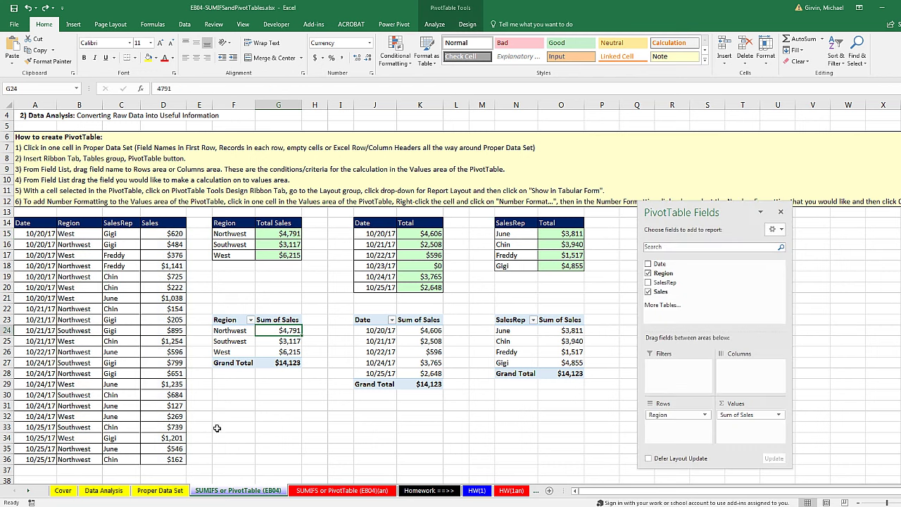
# - Review the Proper Data Set and Data Analysis sheets, and return to the SUMIFS or PivotTable (EB04) sheet
pyautogui.click(173, 491)
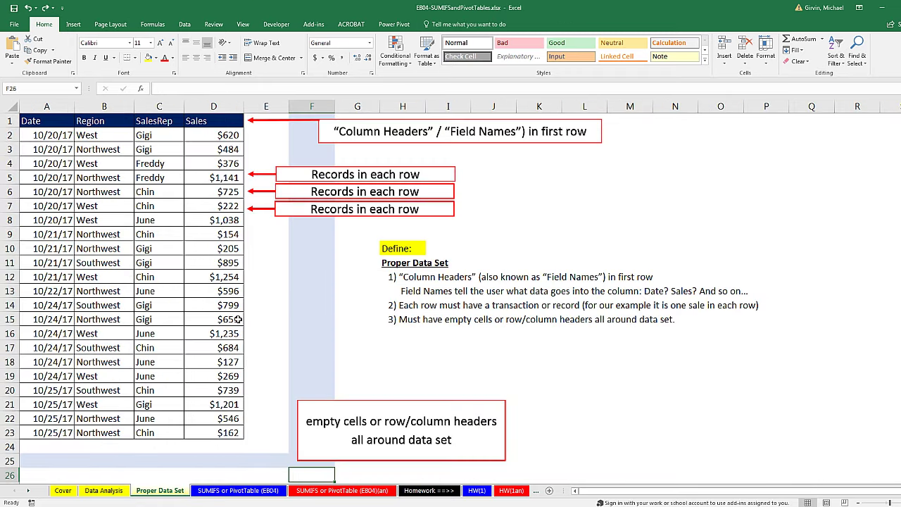
pyautogui.click(103, 491)
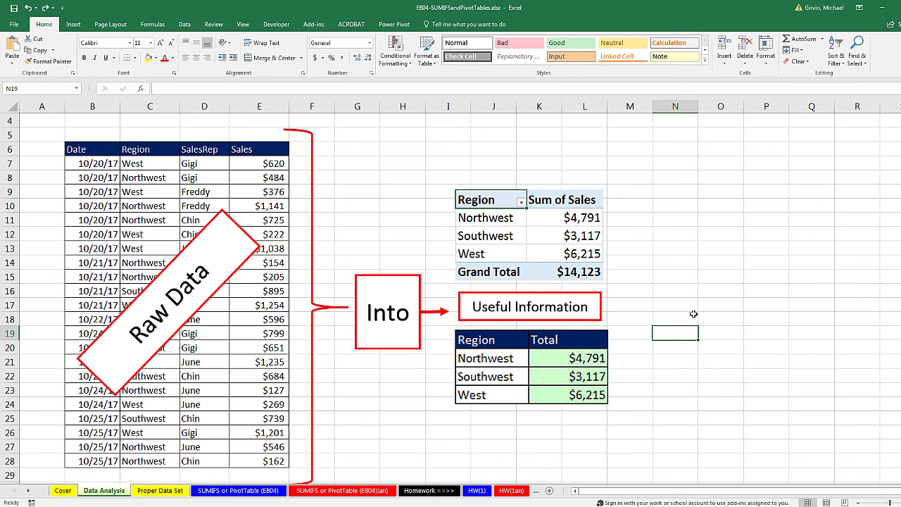
pyautogui.click(239, 490)
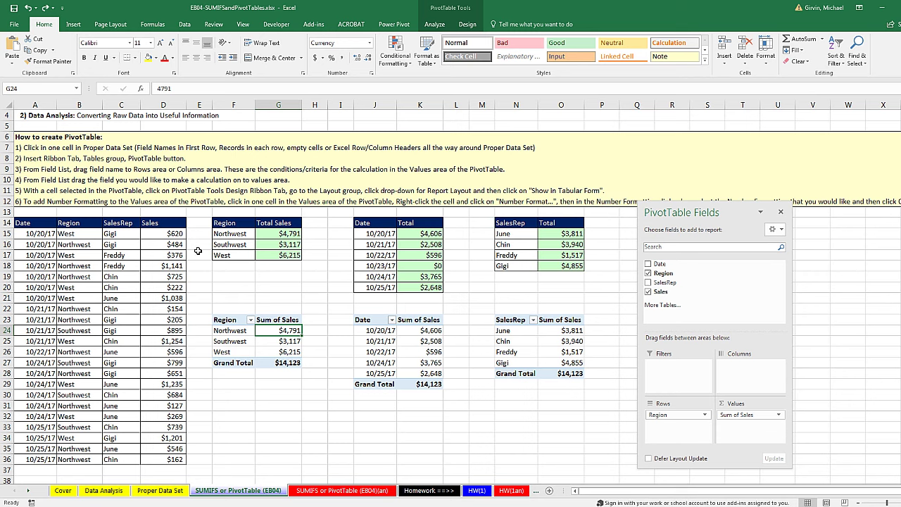